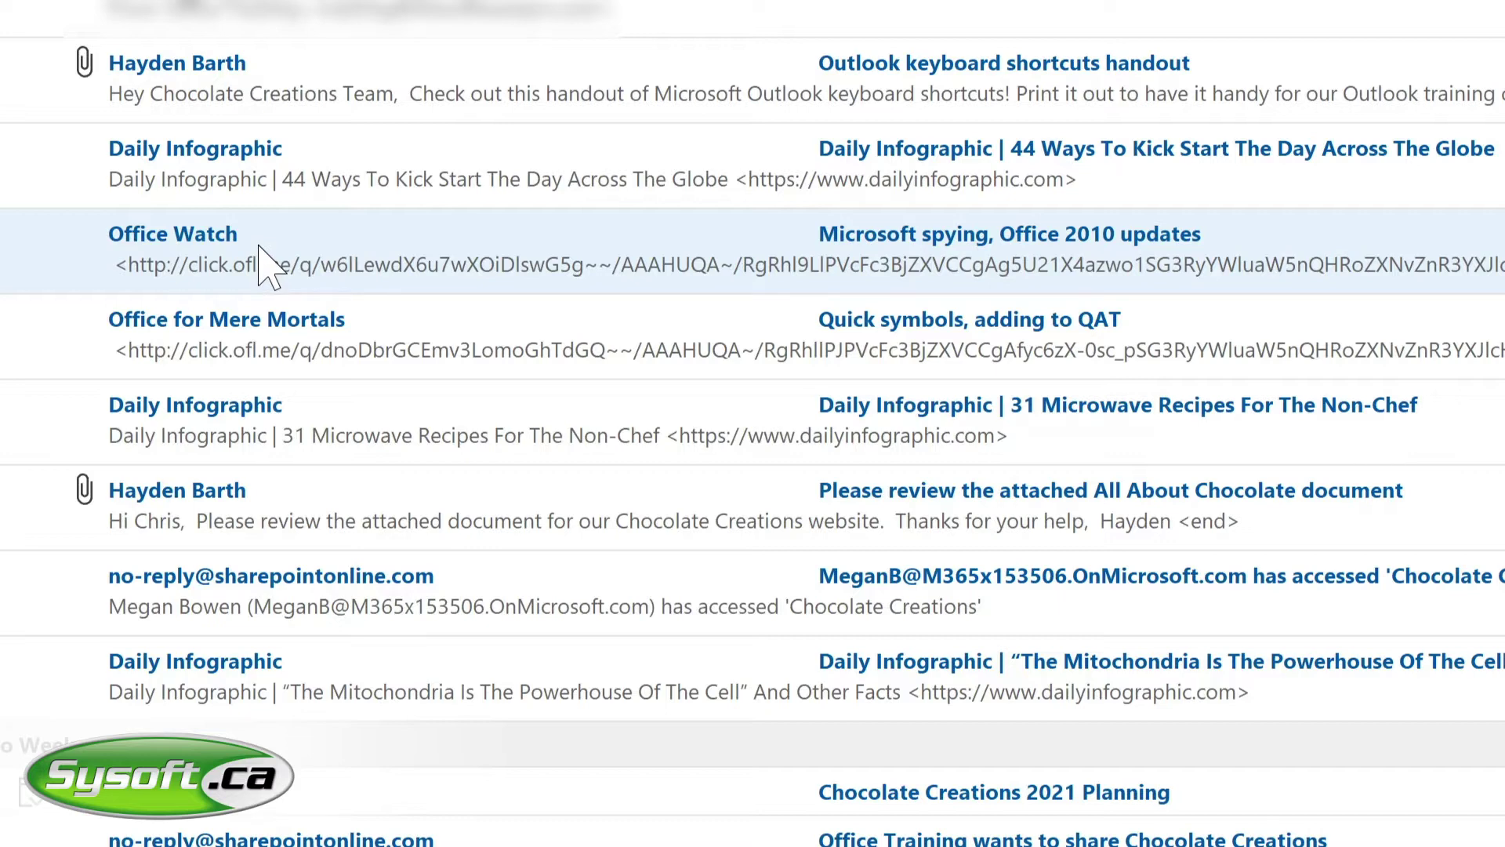
Start creating a rule from the Office Watch message, with the sender Office Watch as its condition.
{"action": "right_click", "coordinate": [270, 244]}
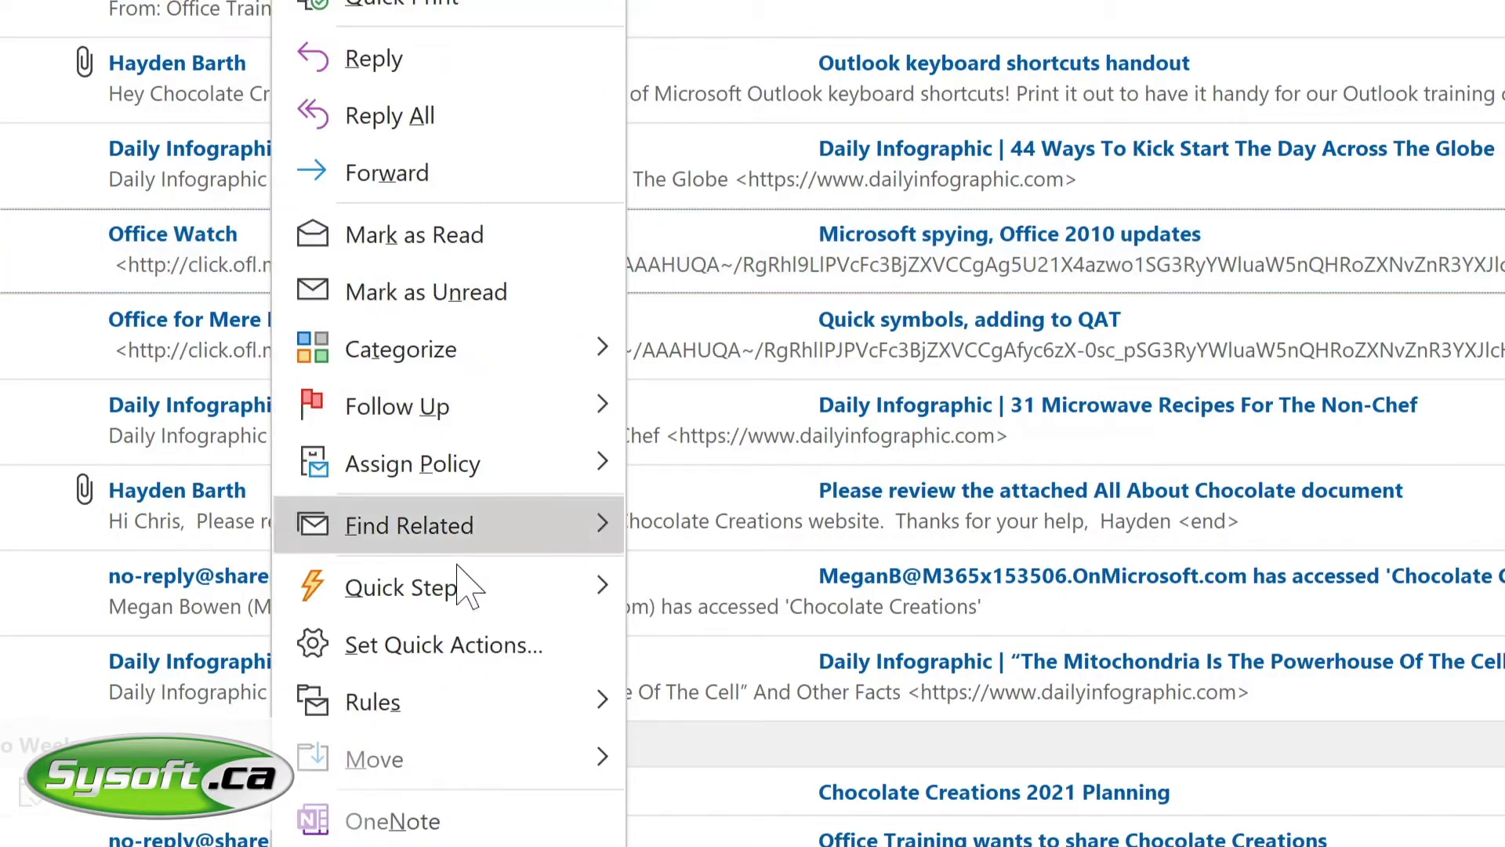
{"action": "mouse_move", "coordinate": [467, 706]}
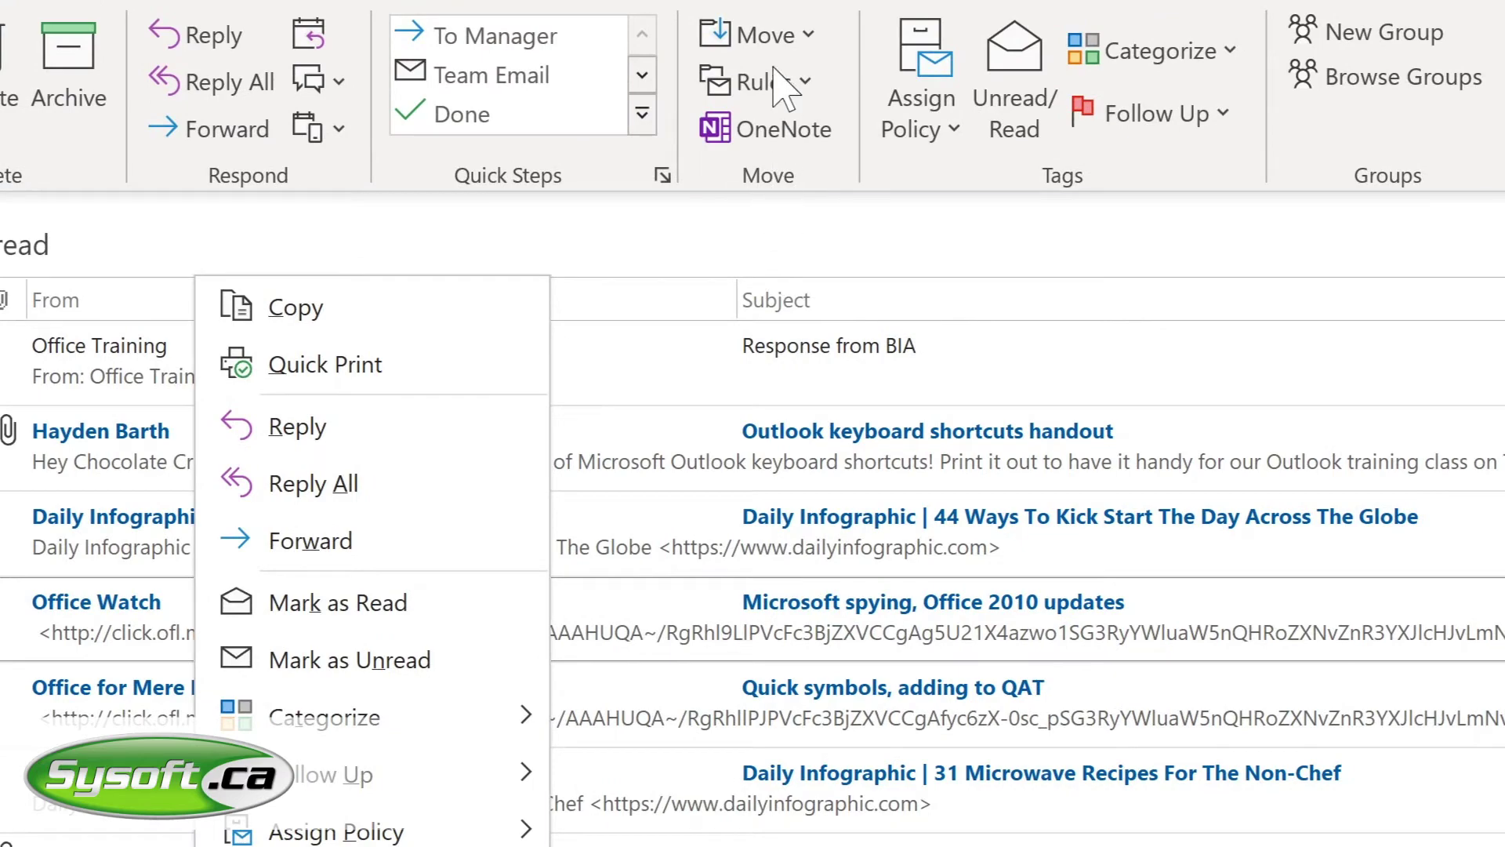
{"action": "left_click", "coordinate": [798, 89]}
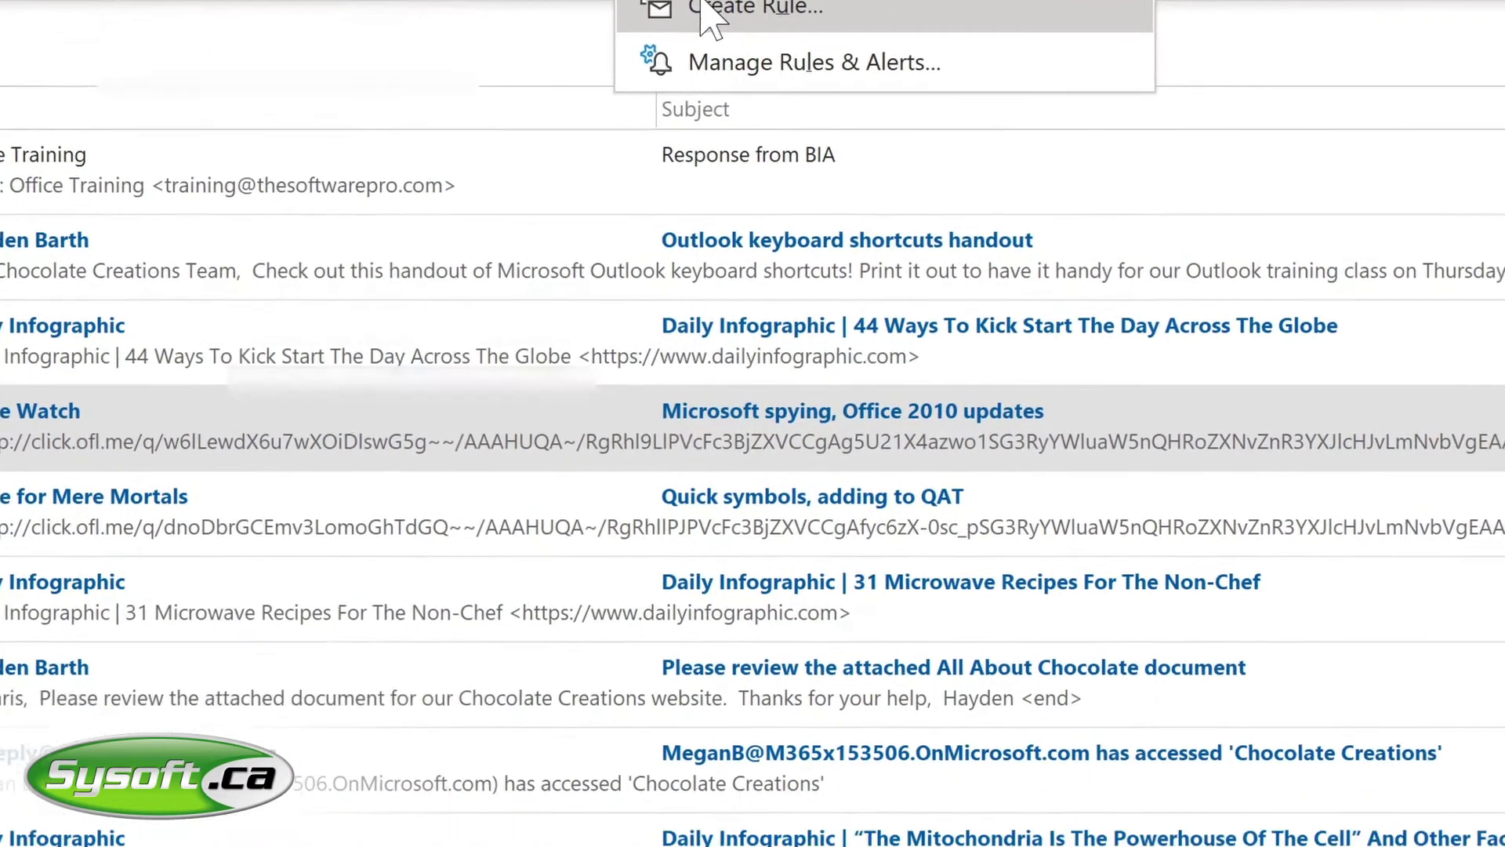
{"action": "left_click", "coordinate": [788, 188]}
{"action": "left_click", "coordinate": [375, 259]}
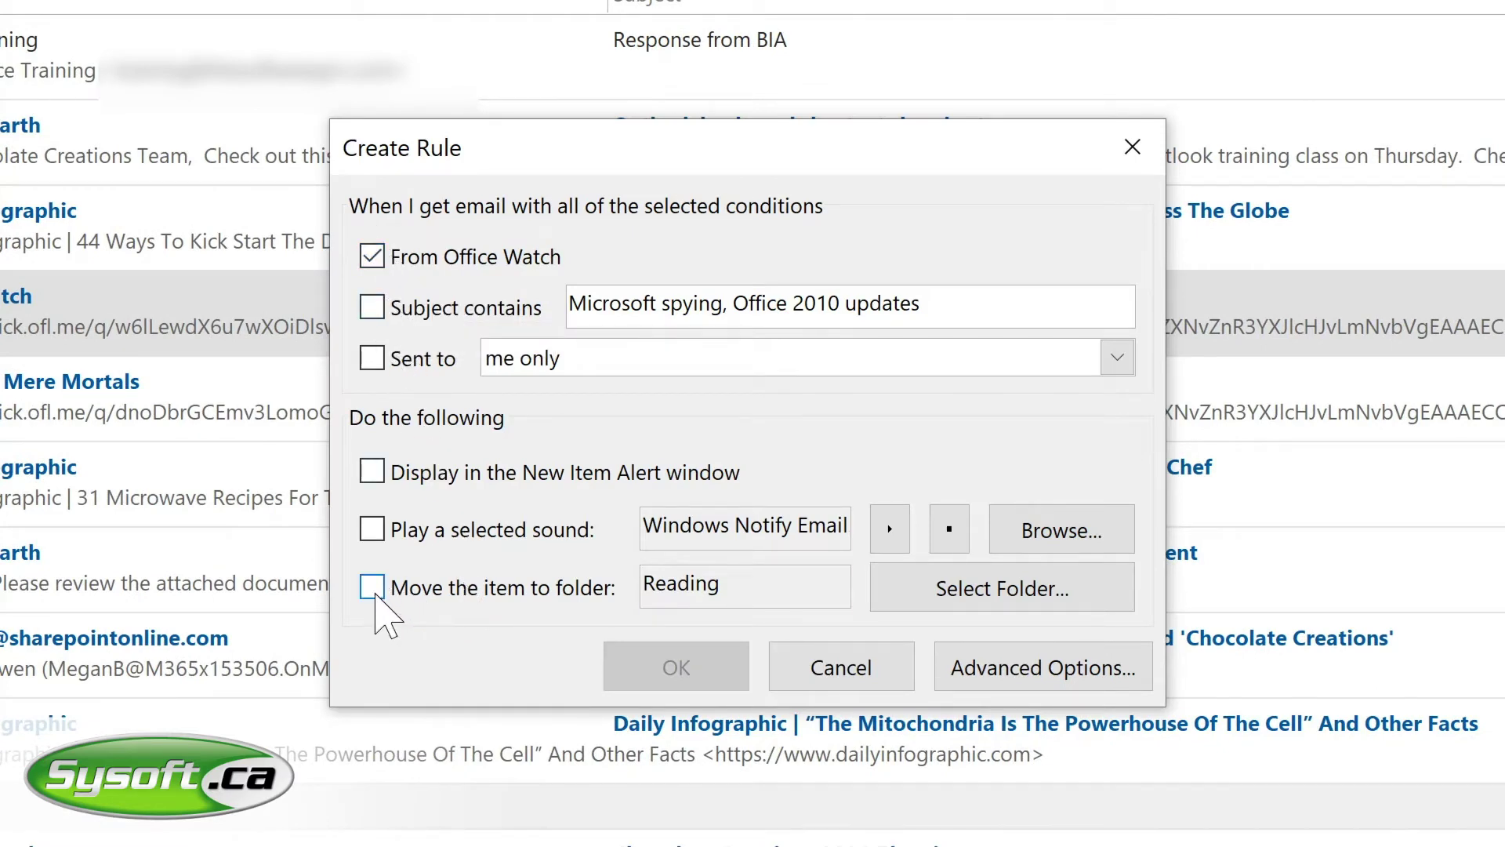
Make the rule move matching items to the Tech Newsletters folder in the Inbox.
{"action": "left_click", "coordinate": [372, 588]}
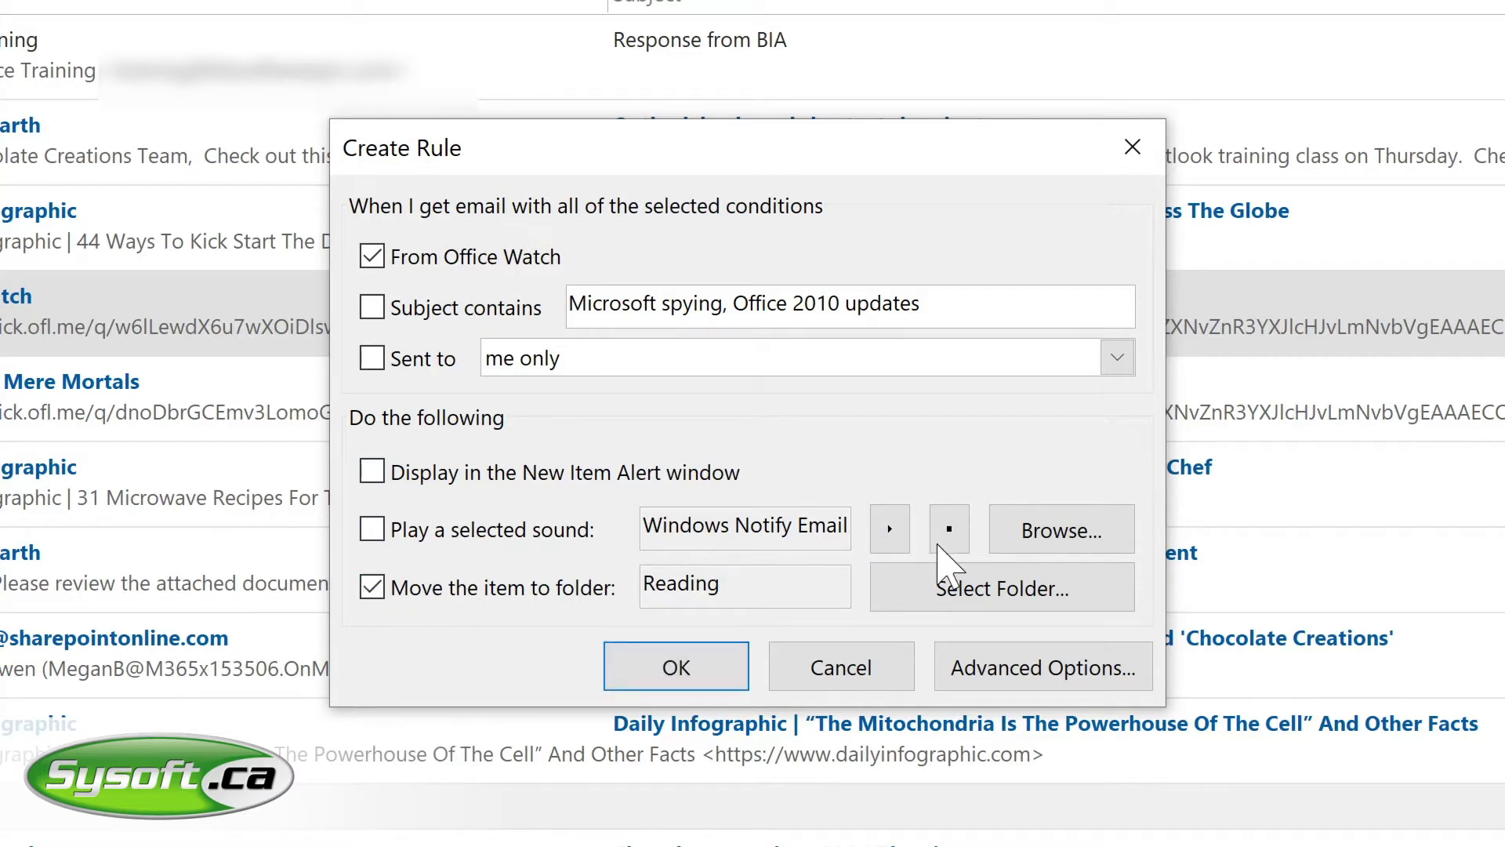
{"action": "left_click", "coordinate": [966, 586]}
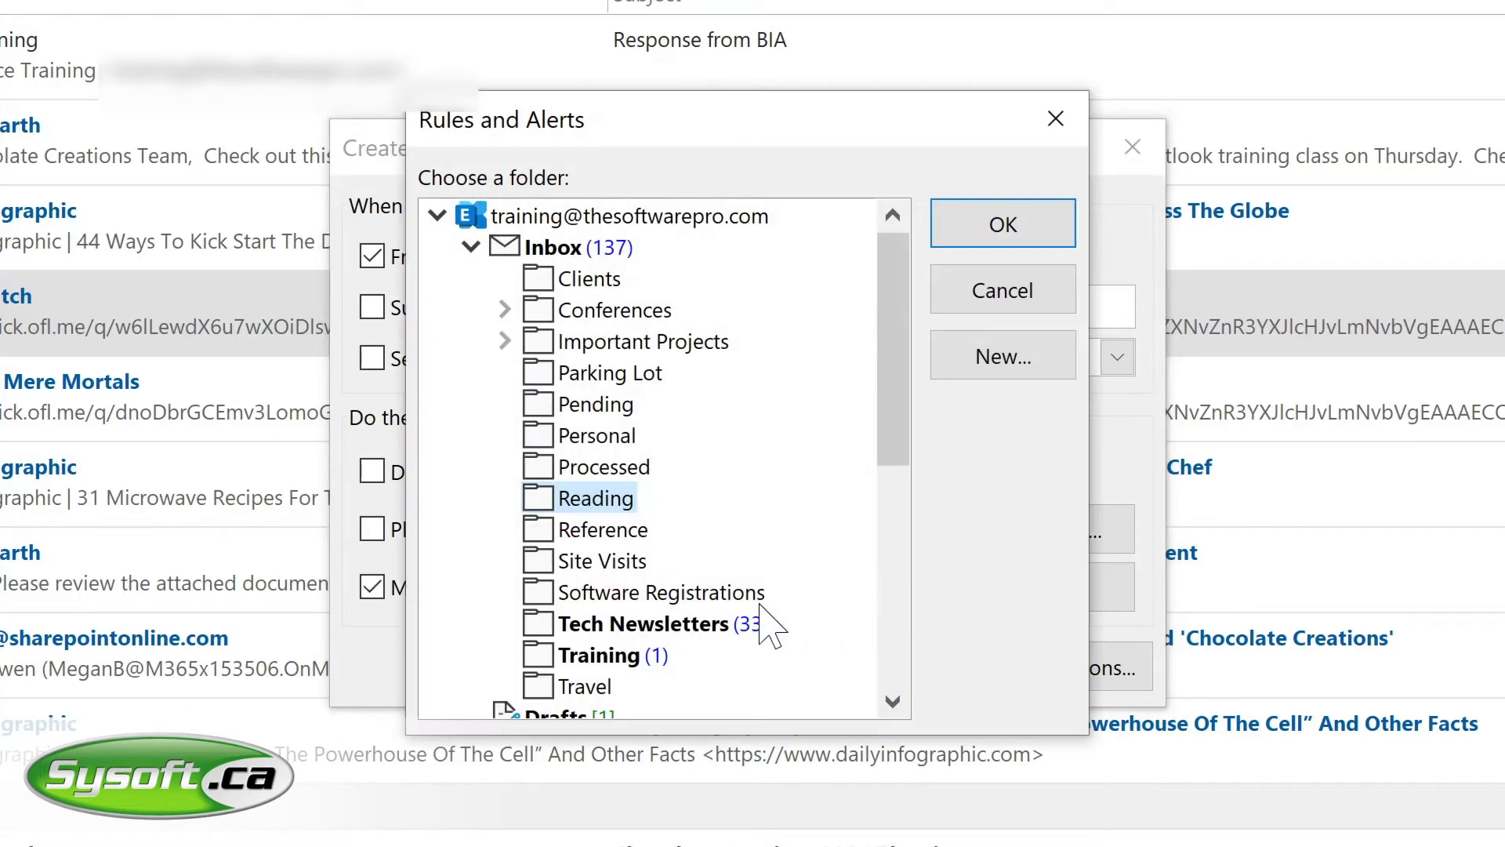
{"action": "left_click", "coordinate": [600, 625]}
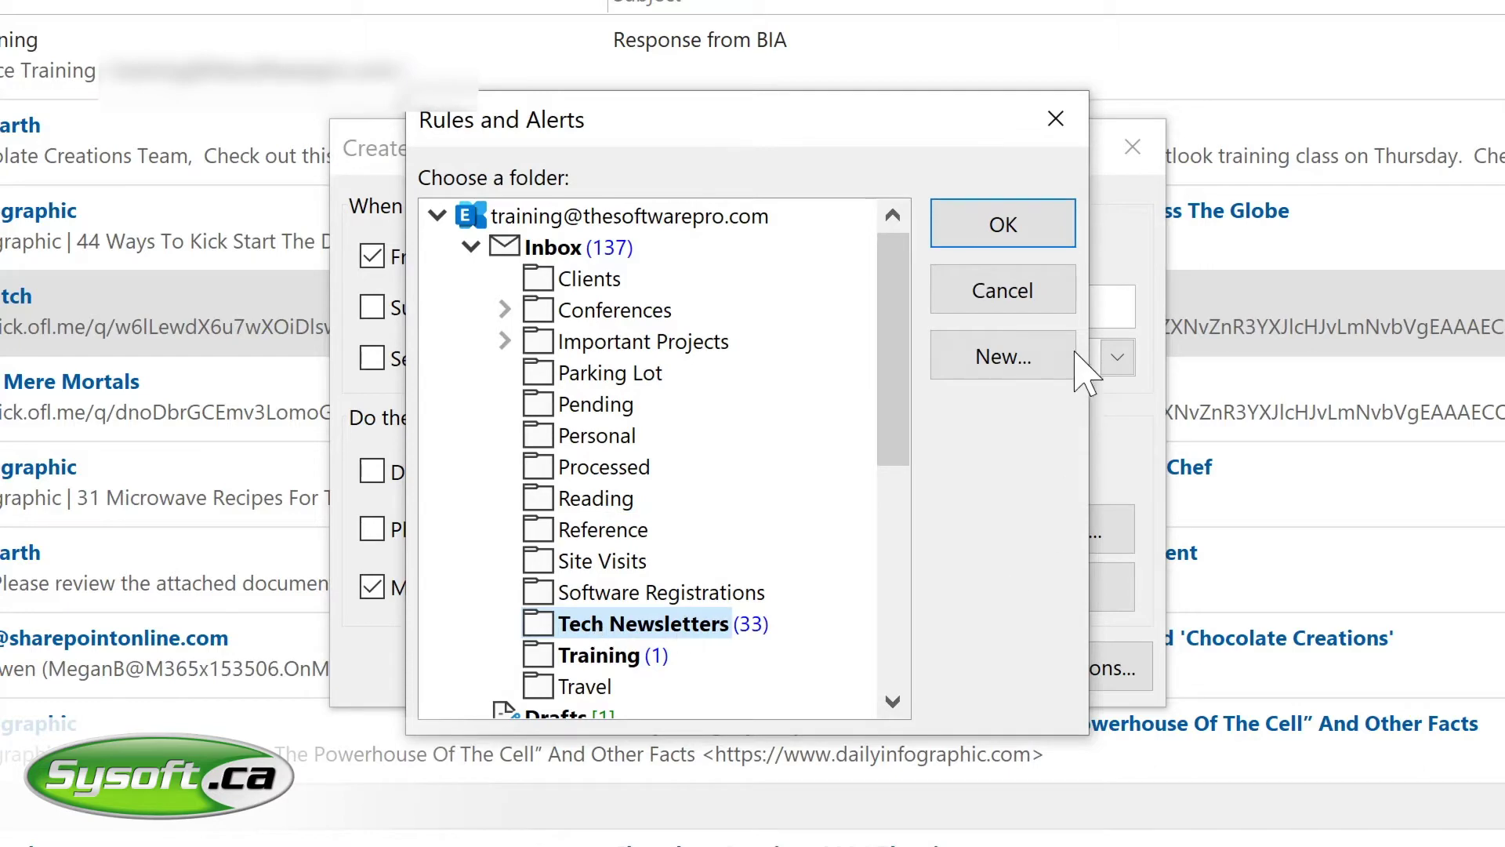
{"action": "left_click", "coordinate": [1043, 227]}
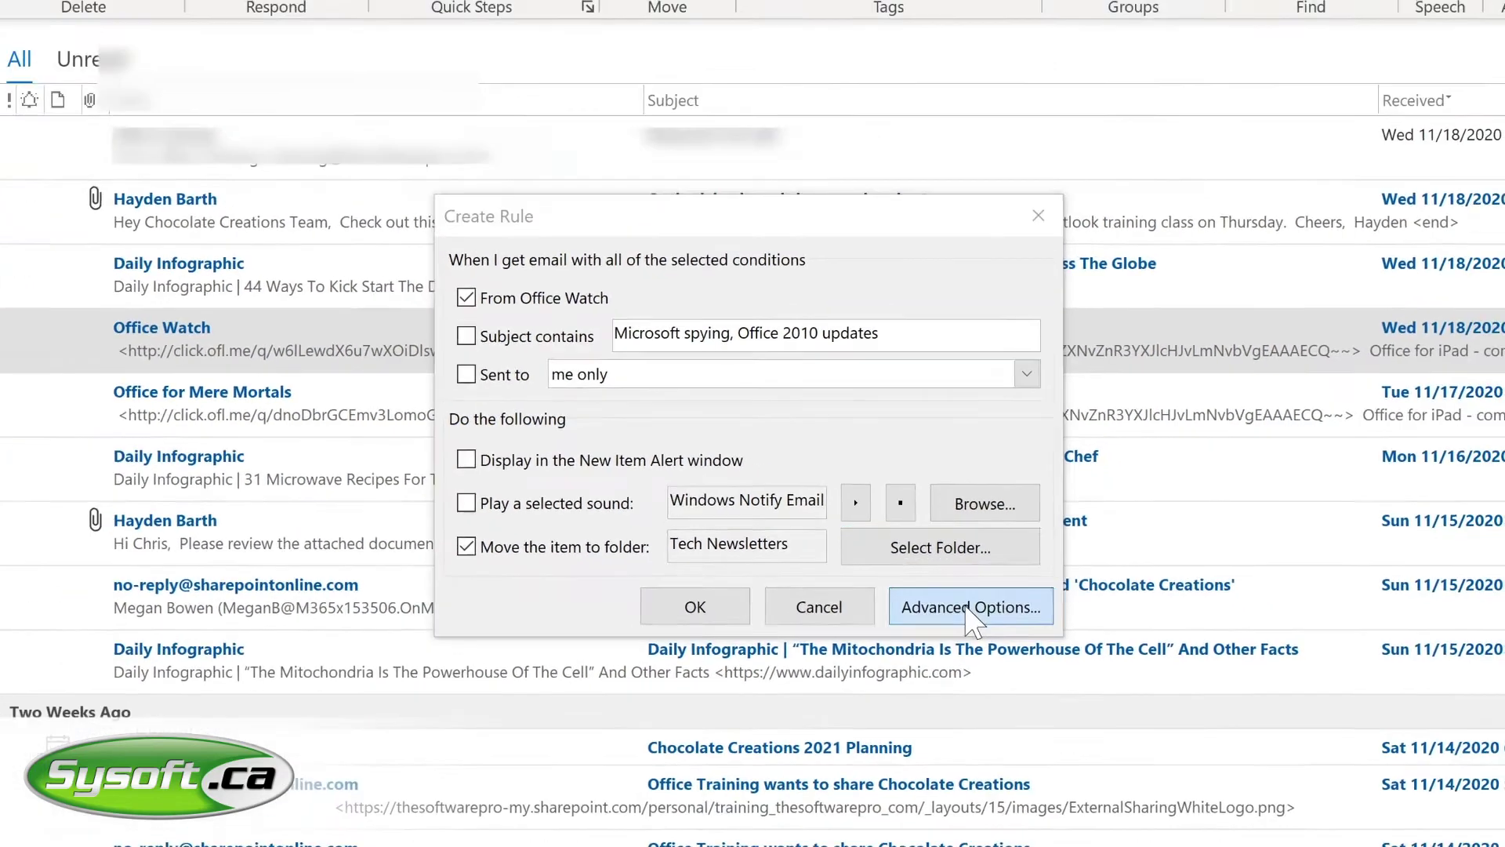
Go through the rule's advanced options without adding conditions, actions or exceptions, and finish it so it also runs on messages already in the Inbox.
{"action": "left_click", "coordinate": [1043, 668]}
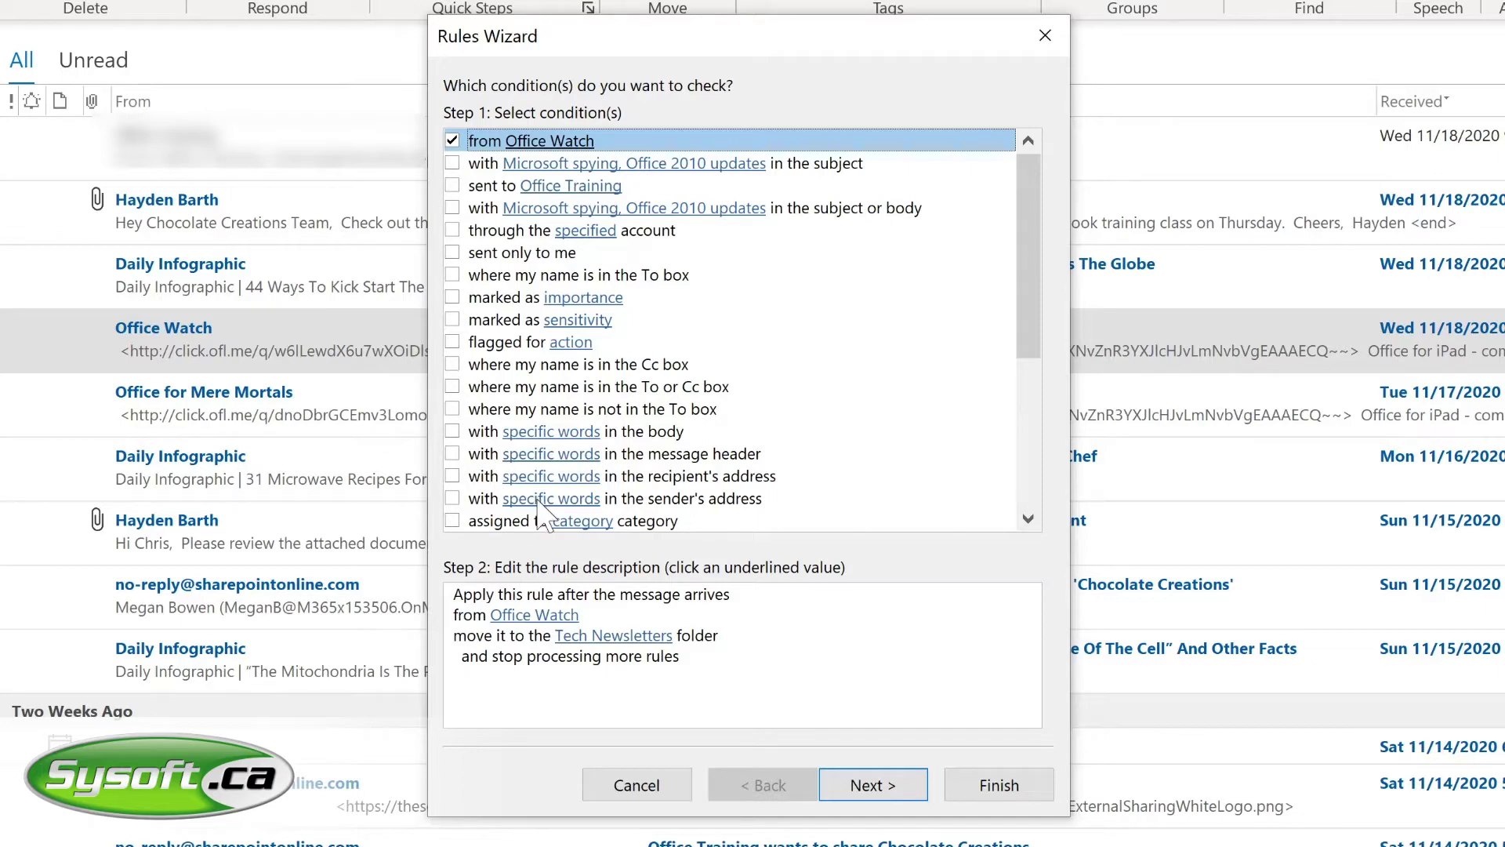
{"action": "left_click", "coordinate": [871, 785]}
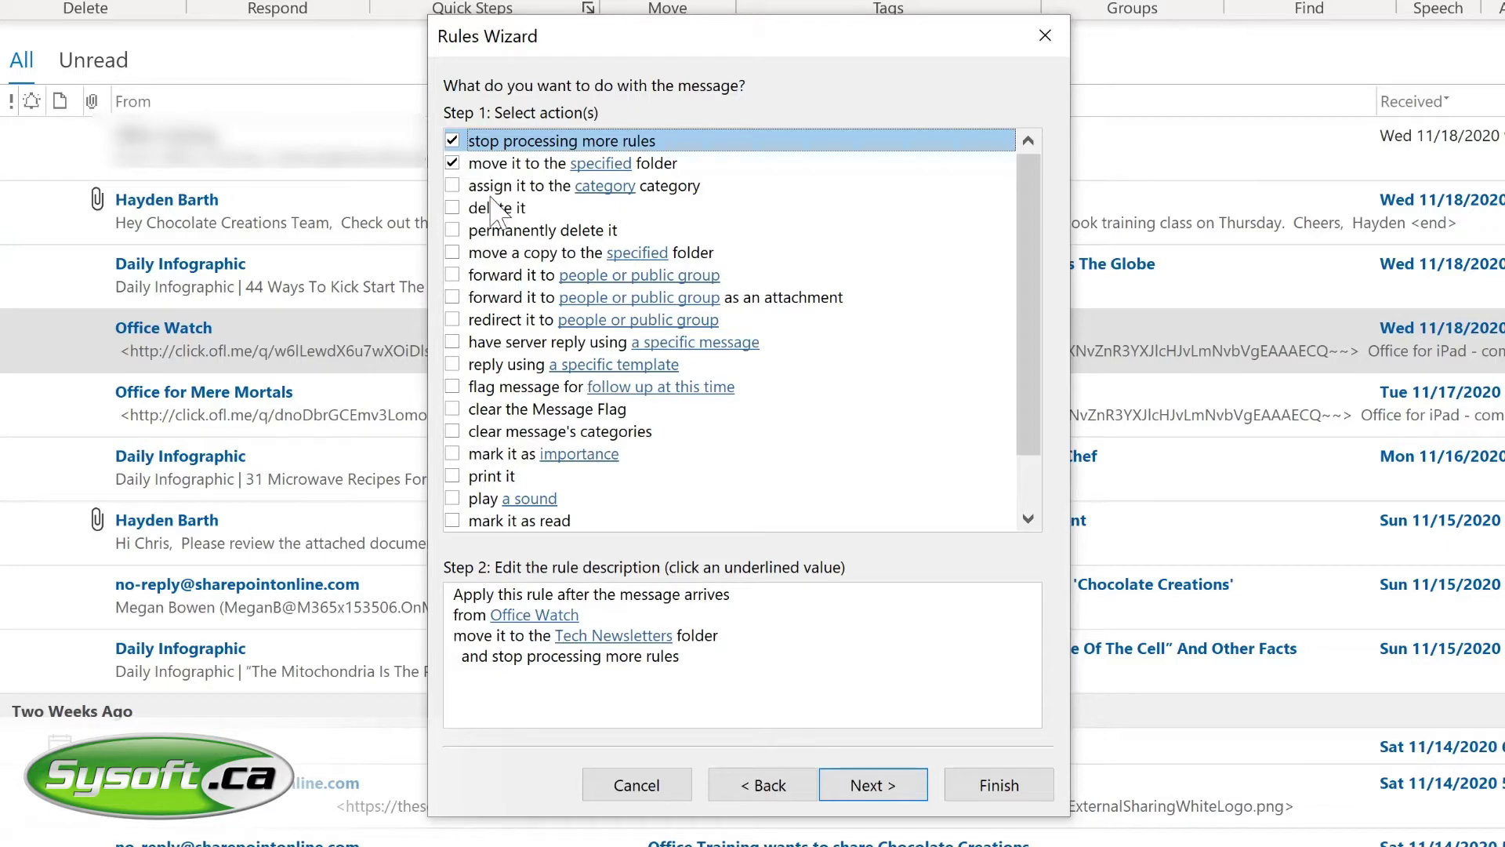
{"action": "left_click", "coordinate": [869, 793]}
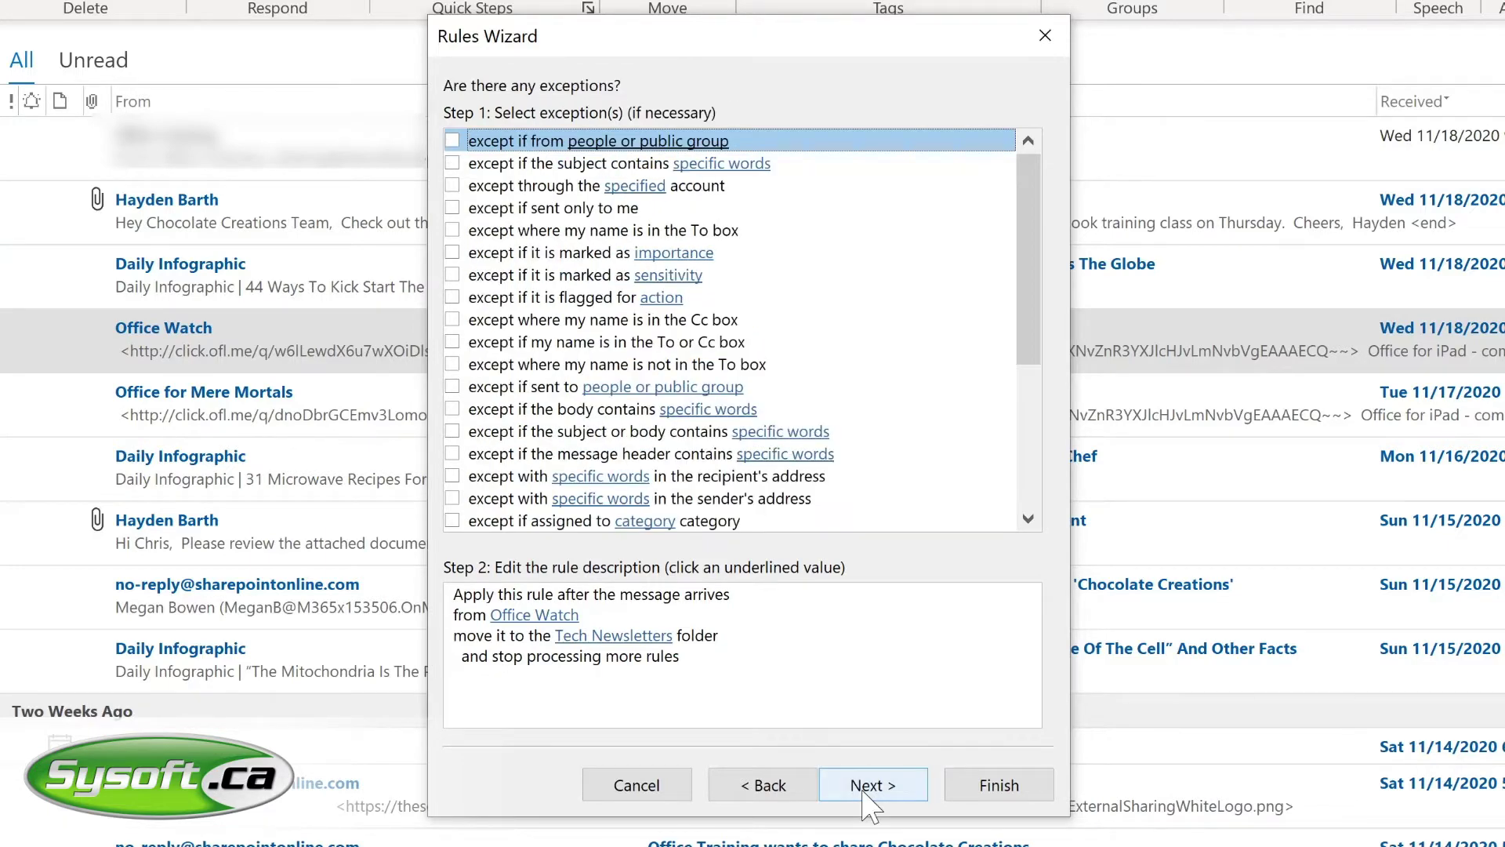
{"action": "left_click", "coordinate": [869, 792]}
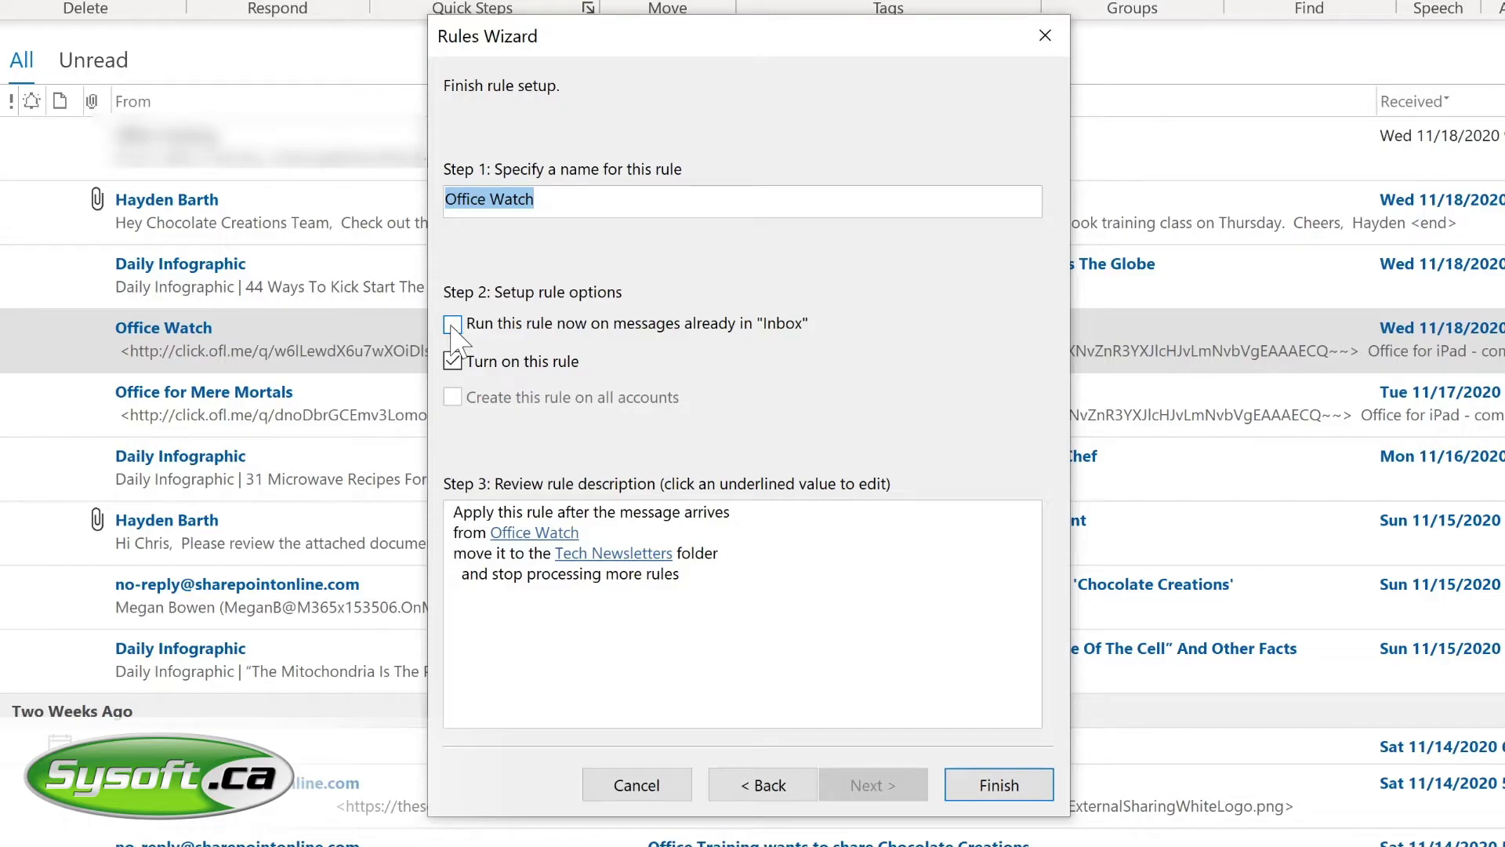
{"action": "left_click", "coordinate": [454, 325]}
{"action": "left_click", "coordinate": [986, 785]}
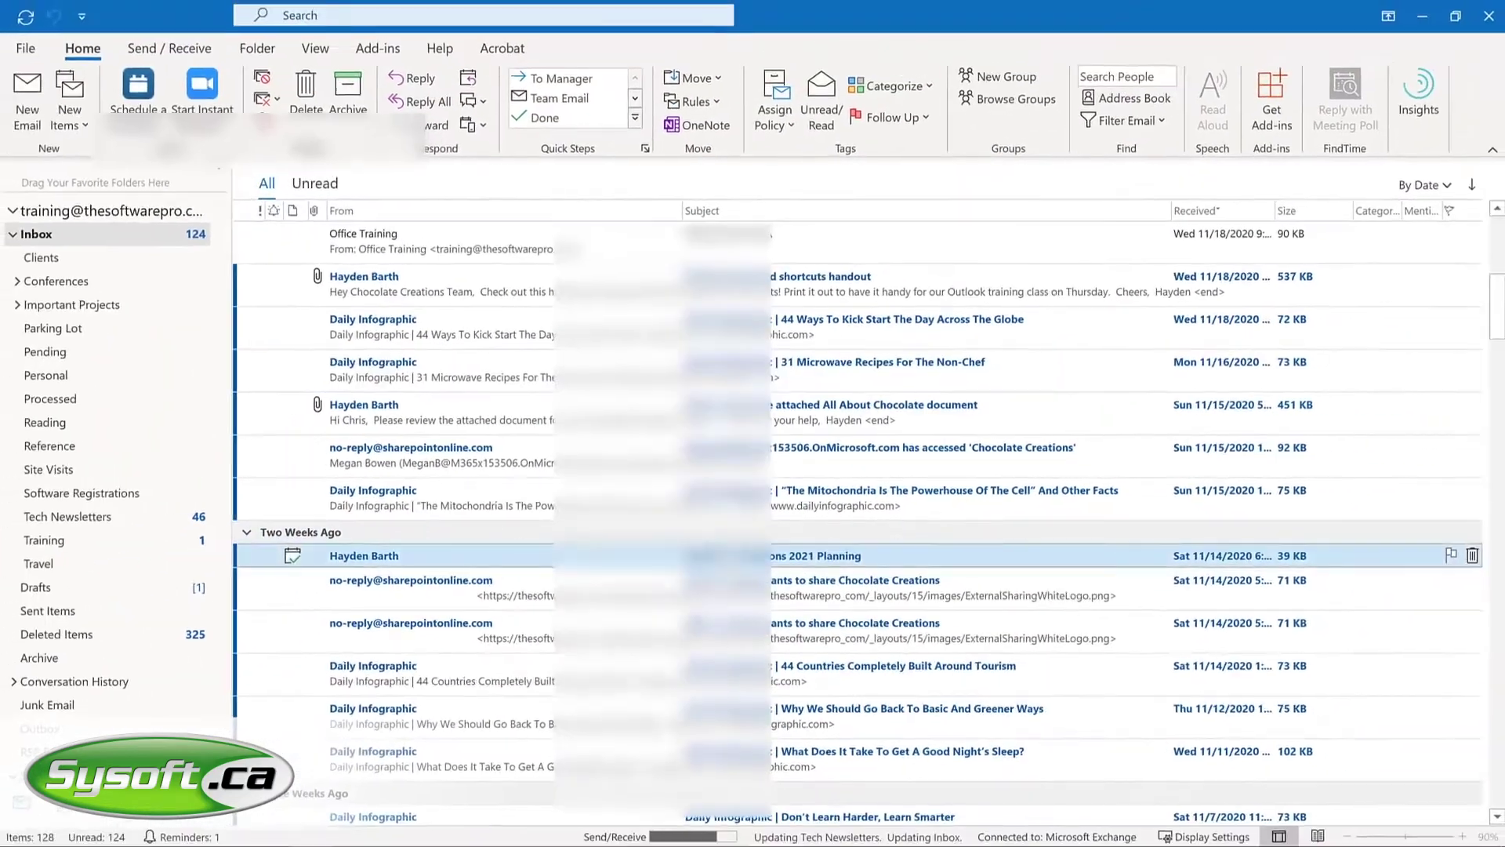
View the messages in the Tech Newsletters folder and open Manage Rules & Alerts.
{"action": "left_click", "coordinate": [113, 526]}
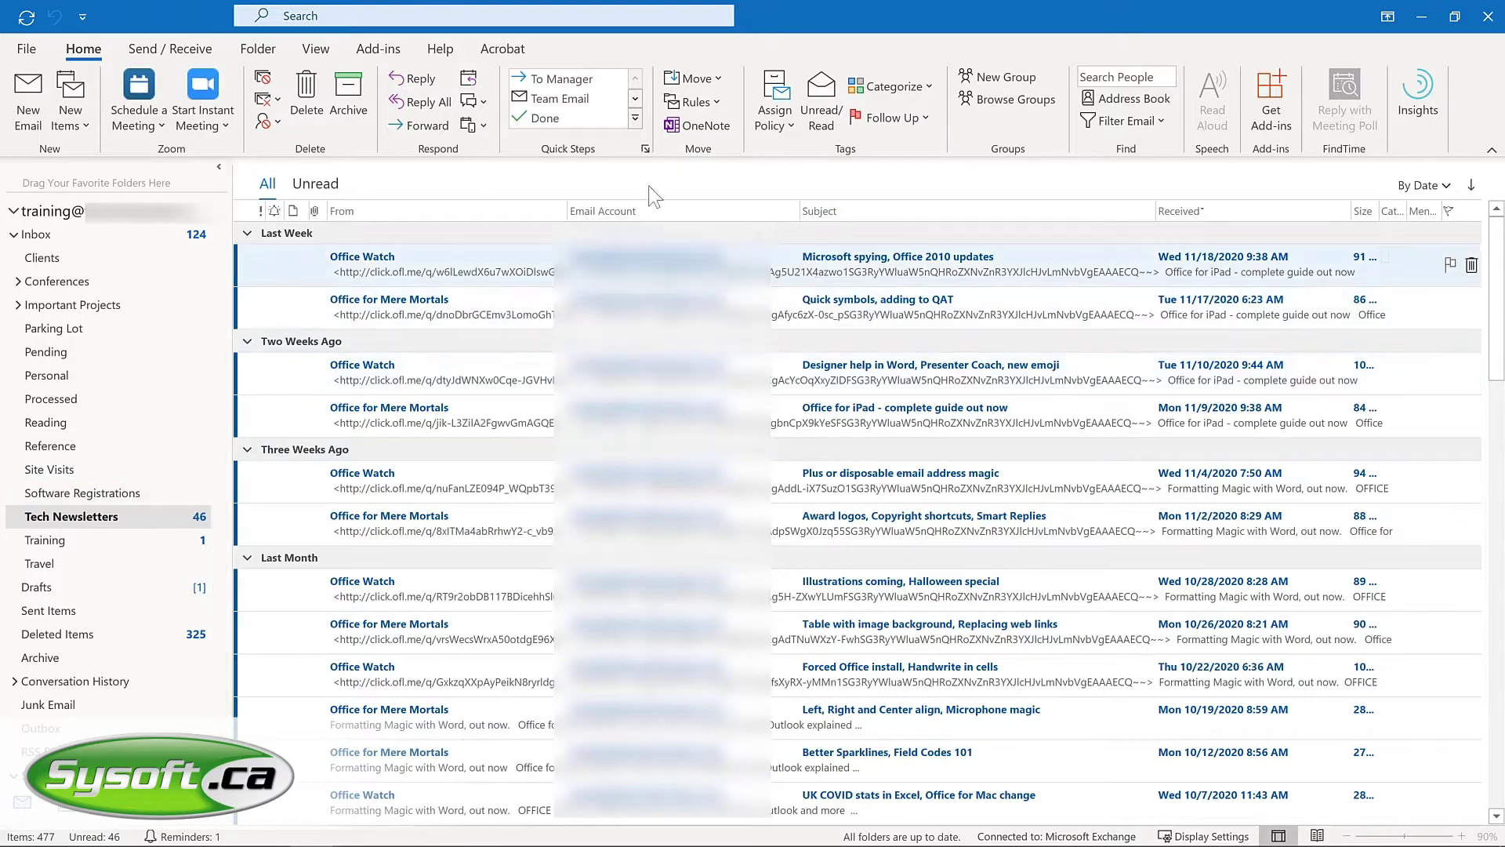
{"action": "left_click", "coordinate": [709, 105]}
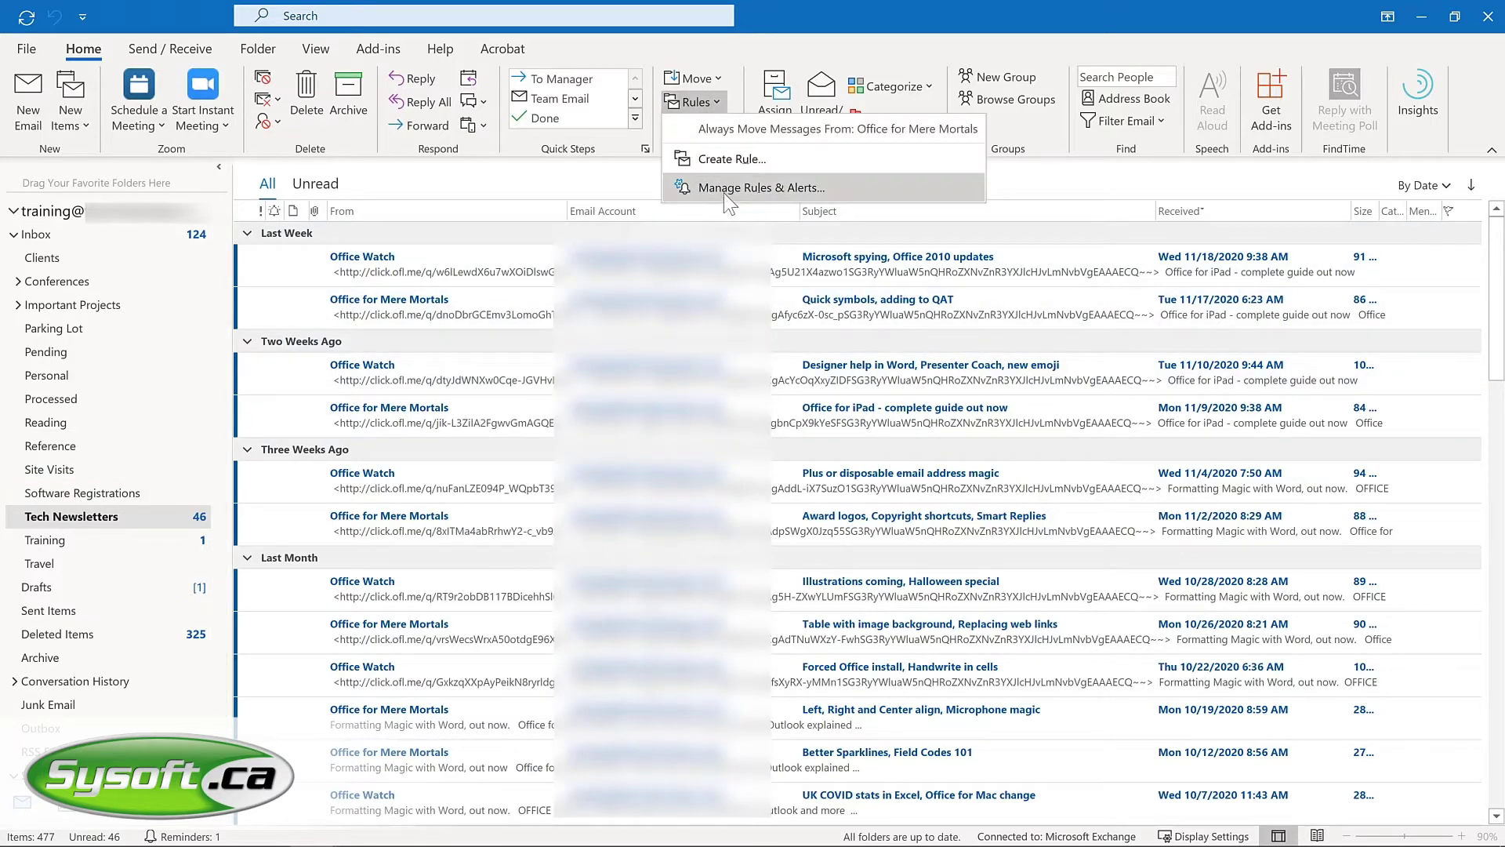
{"action": "left_click", "coordinate": [721, 187]}
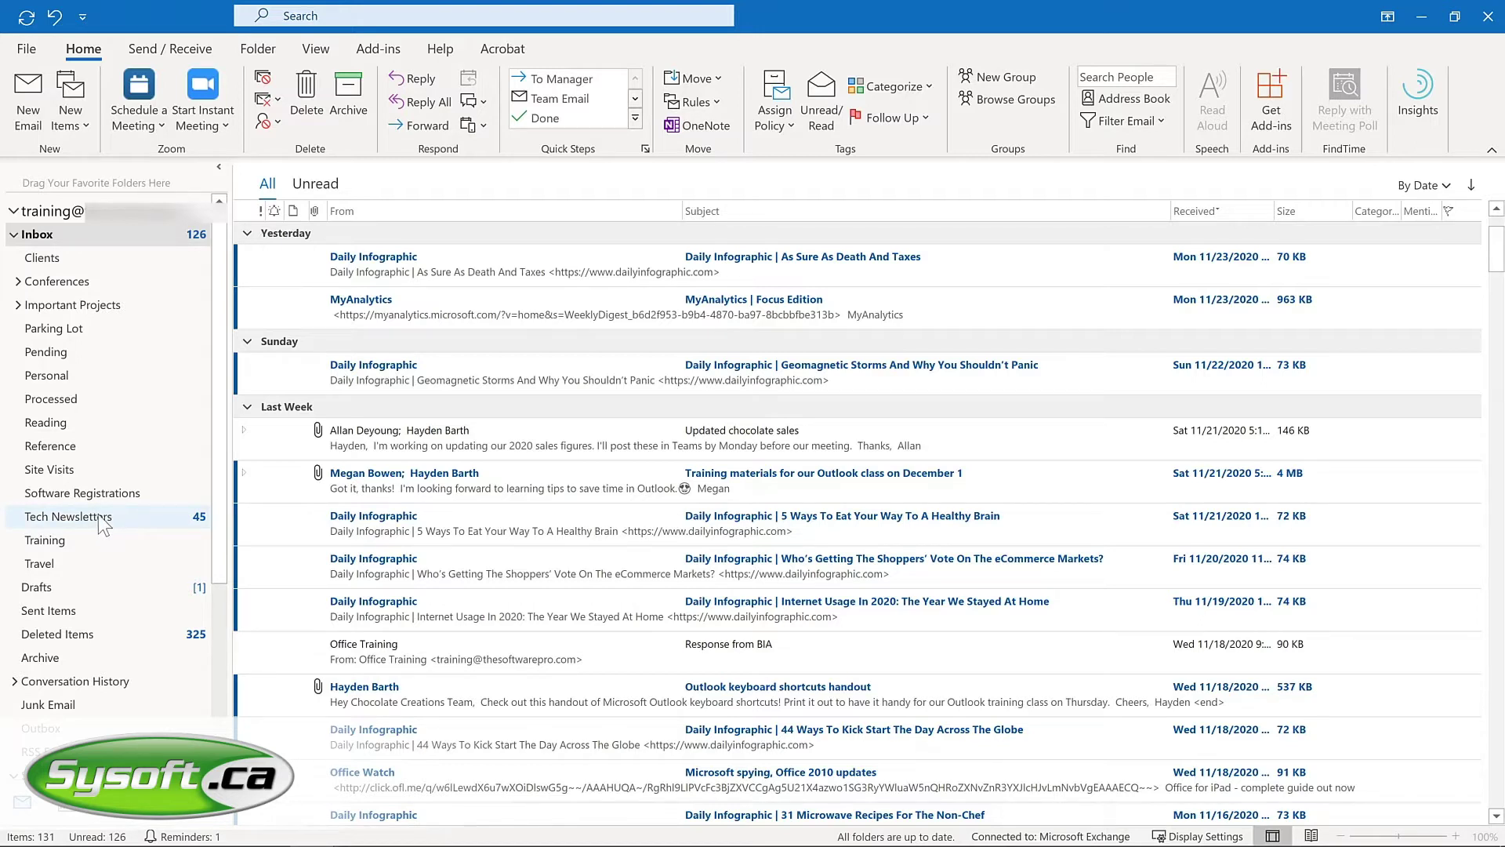
Add the Tech Newsletters and Training folders to Favorites.
{"action": "left_click_drag", "start_coordinate": [98, 515], "coordinate": [103, 182]}
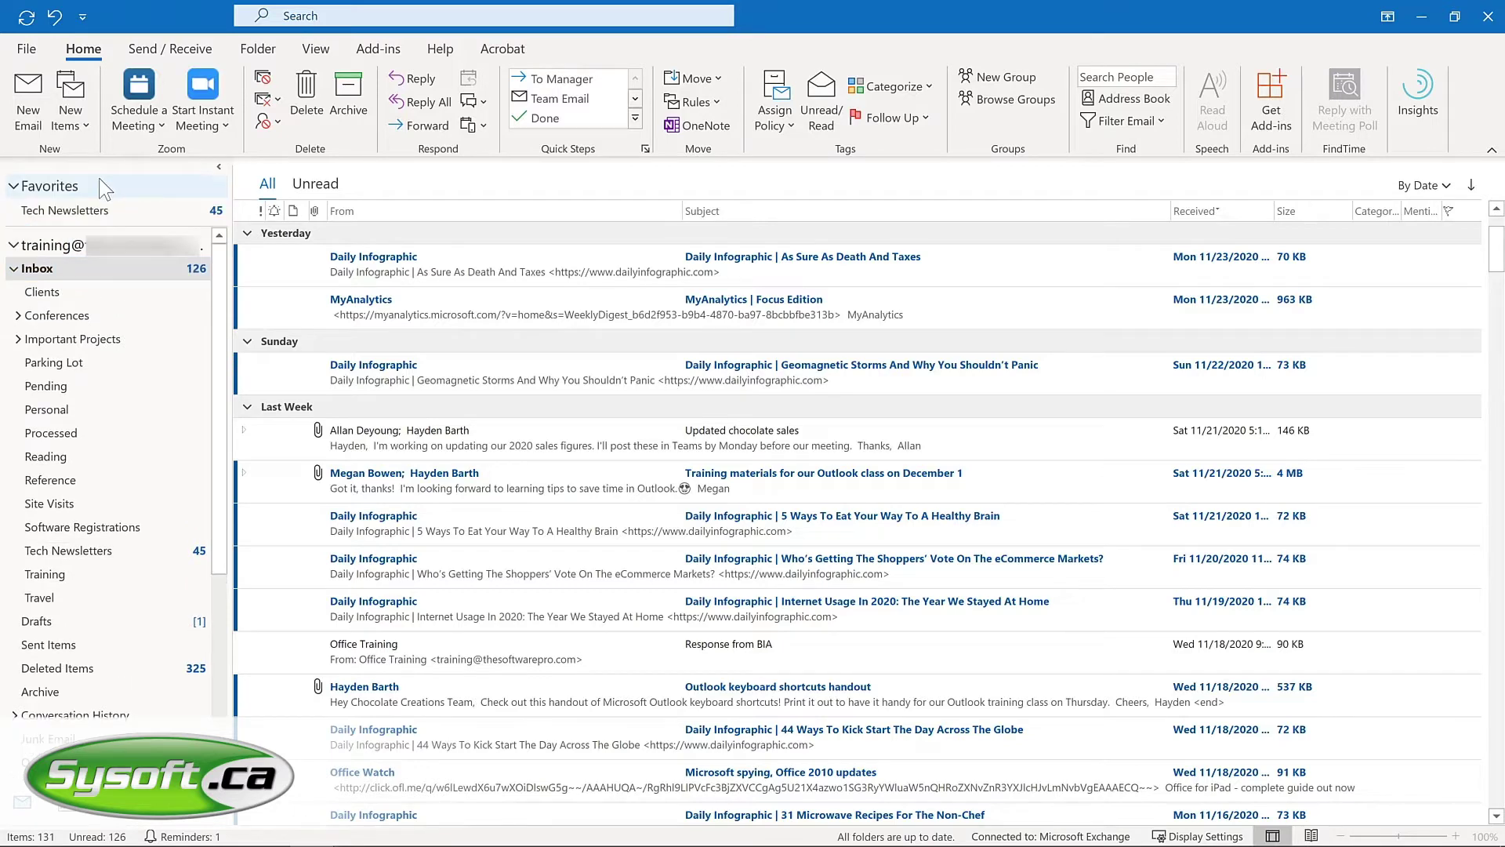
{"action": "right_click", "coordinate": [76, 574]}
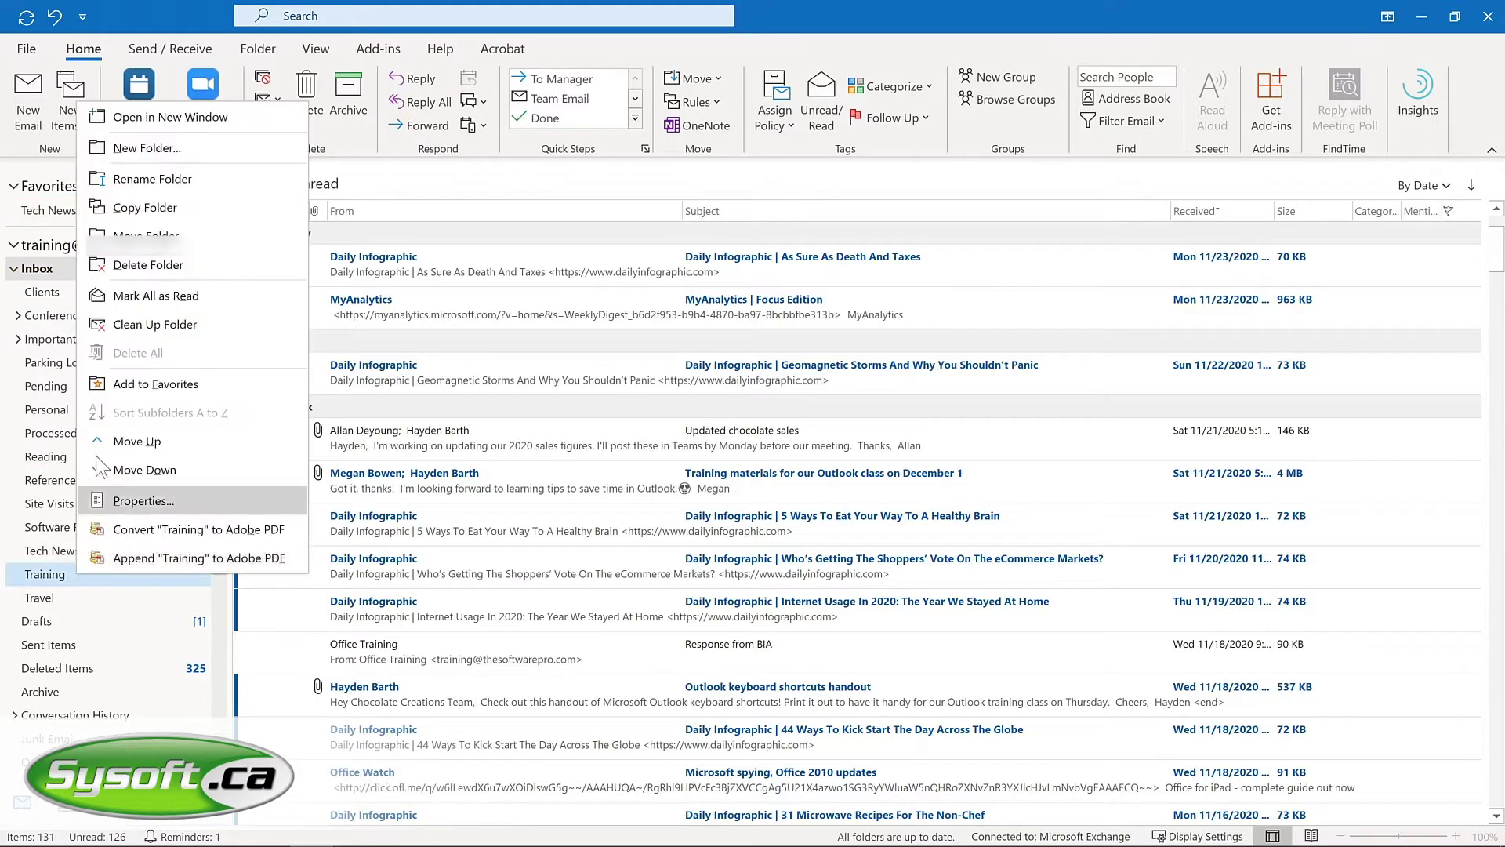
{"action": "left_click", "coordinate": [135, 383]}
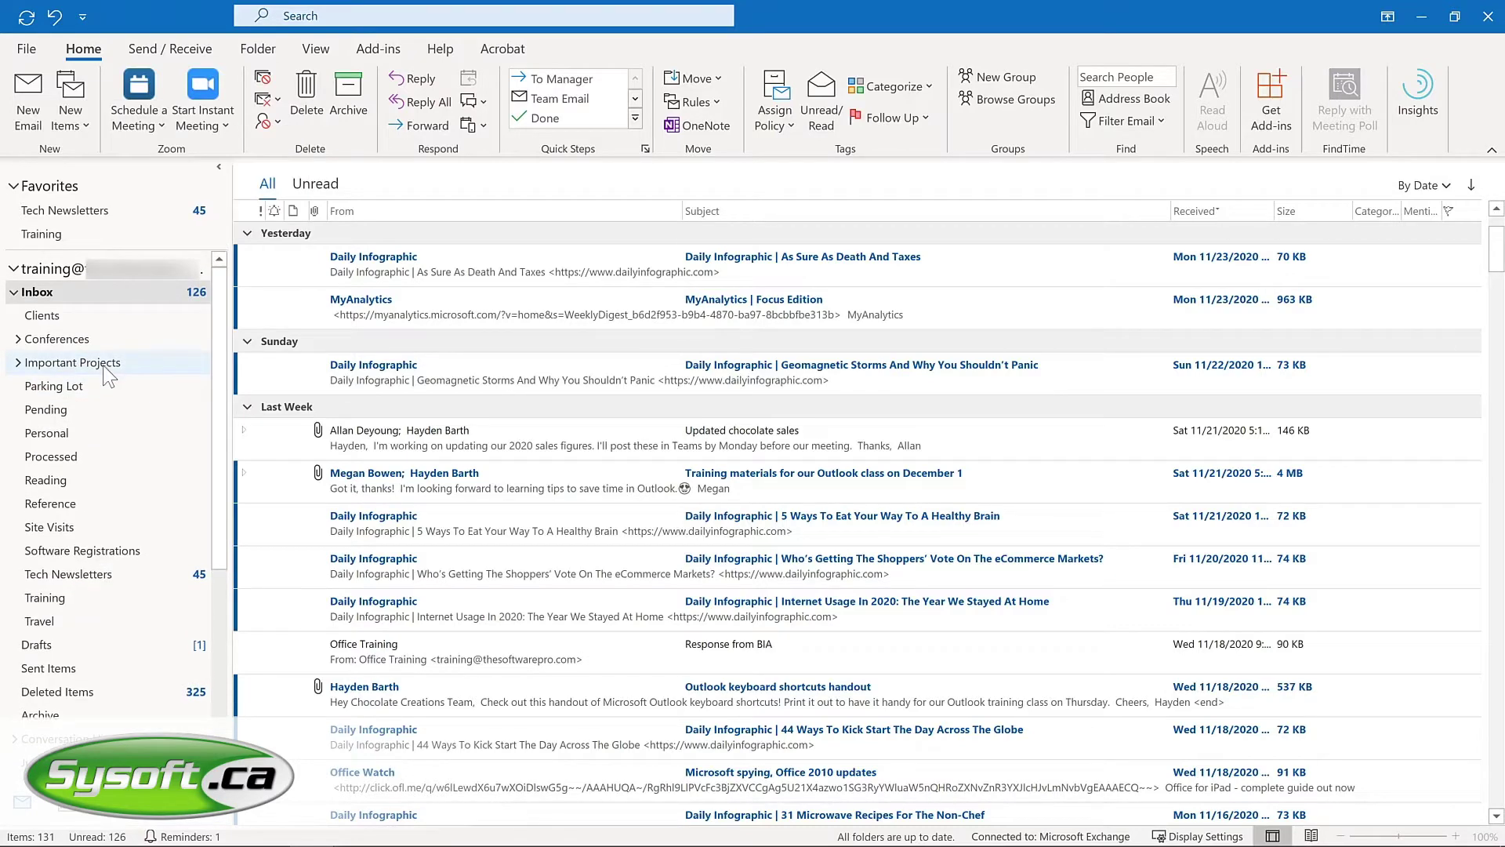
Add the Important Projects folder to Favorites.
{"action": "left_click", "coordinate": [110, 365]}
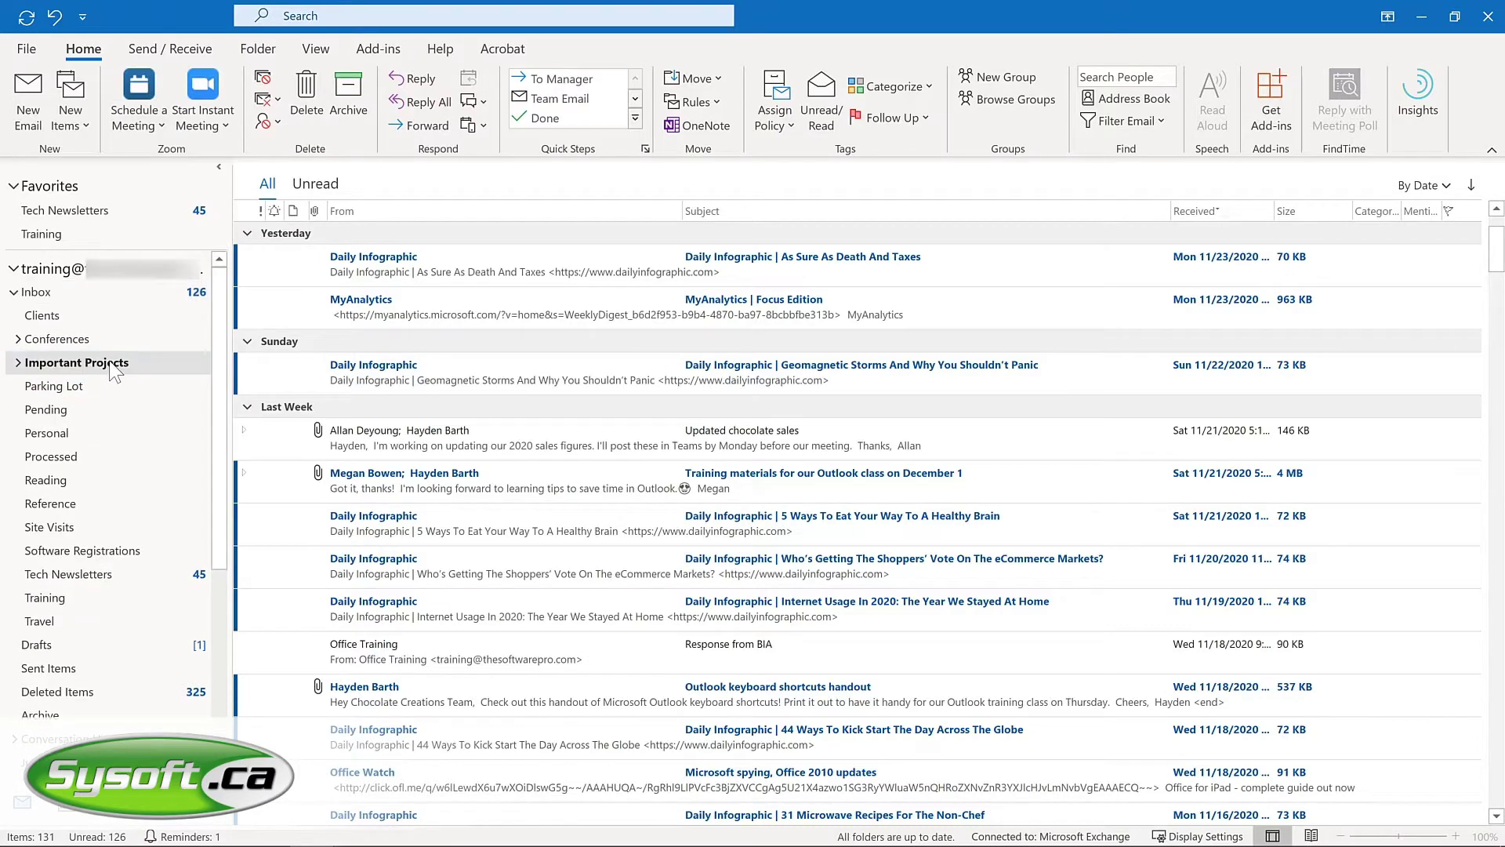
{"action": "left_click", "coordinate": [261, 54]}
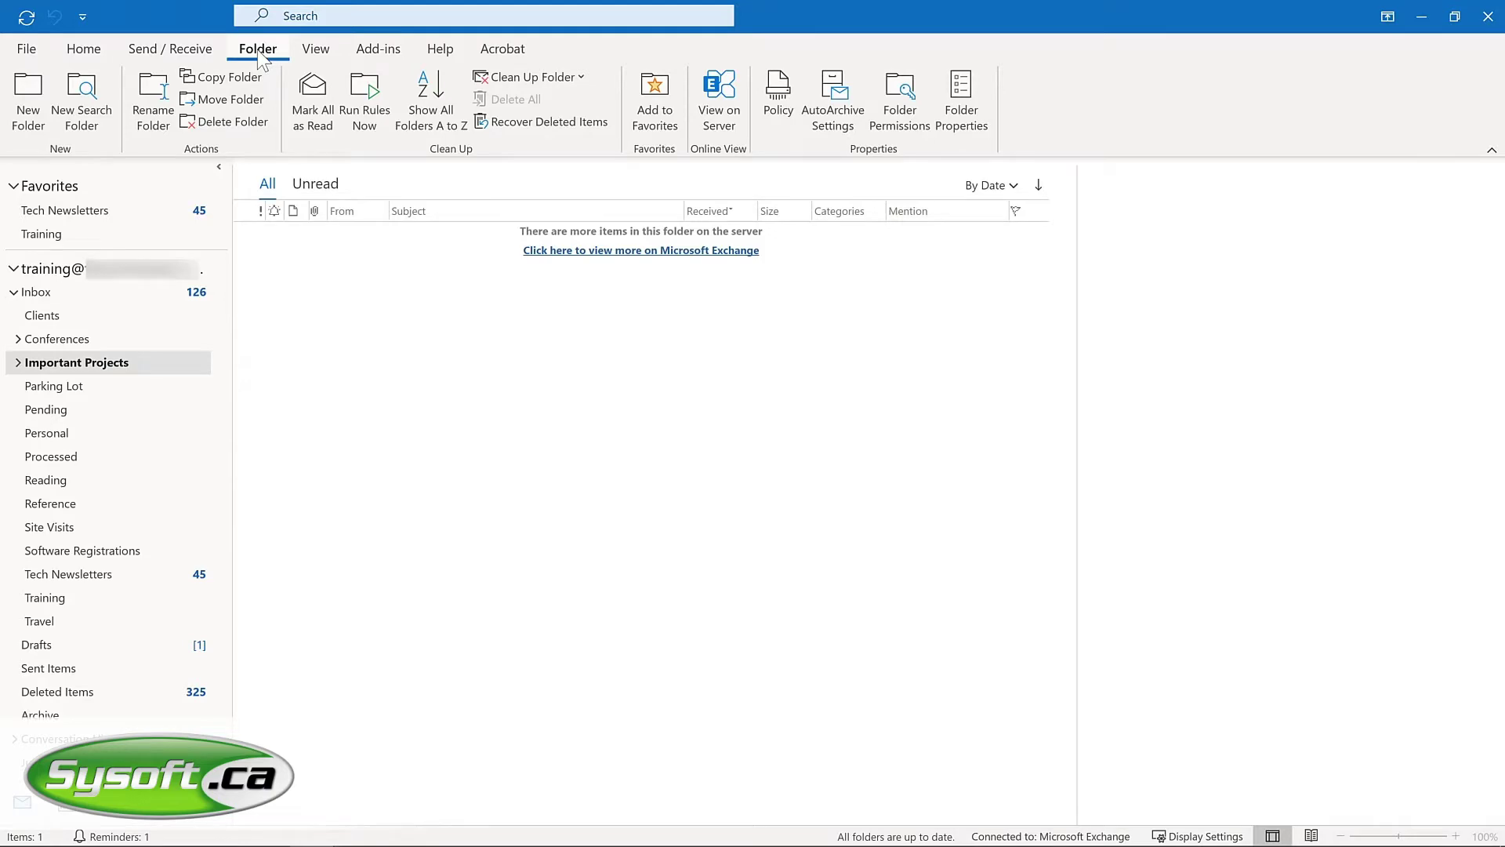
{"action": "left_click", "coordinate": [643, 114]}
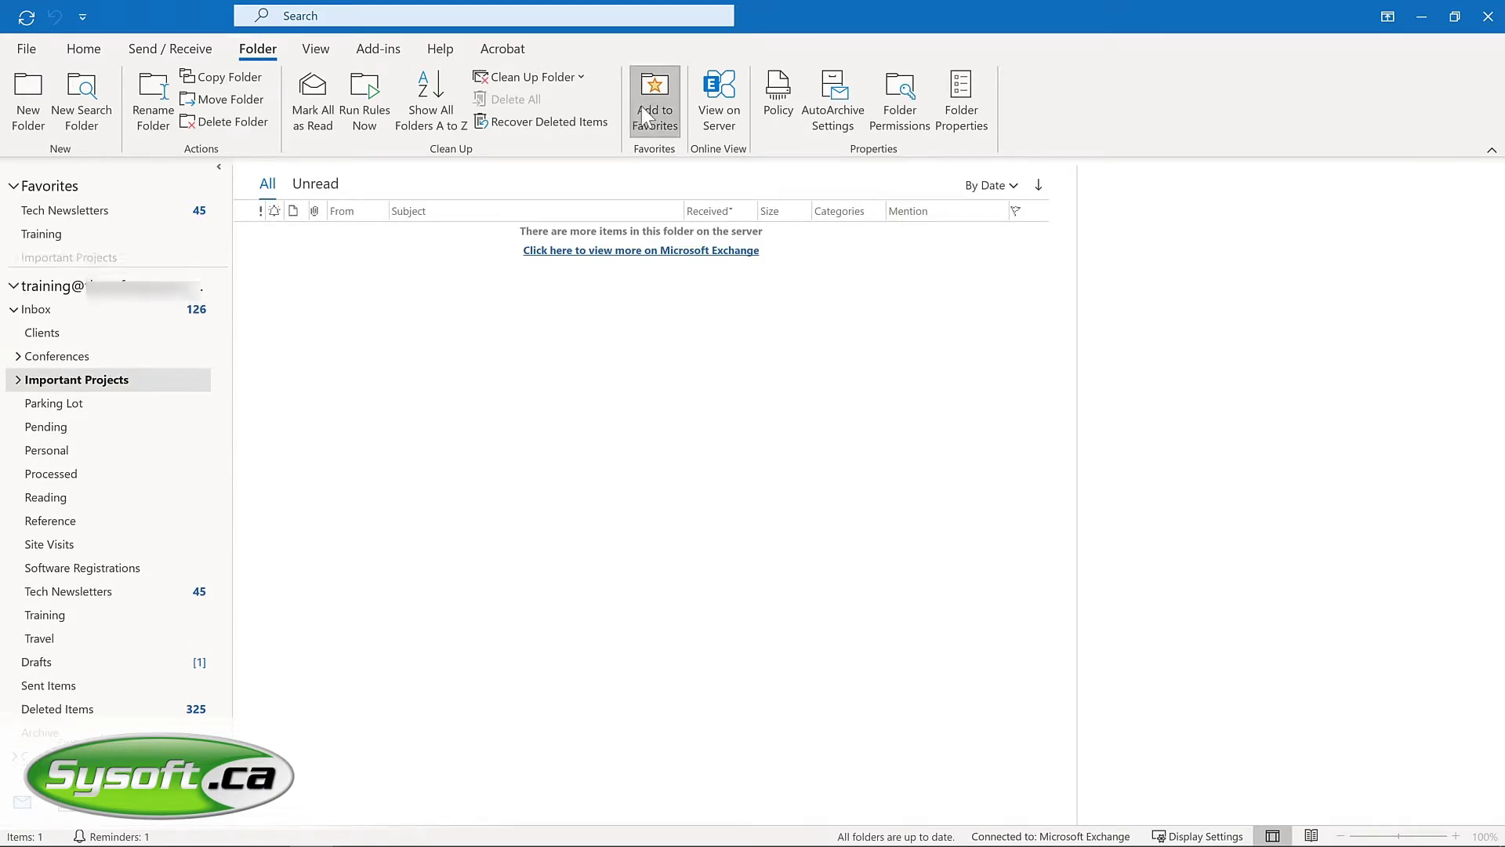
Open Tech Newsletters in Favorites and move it to the end of the favorites list.
{"action": "left_click", "coordinate": [64, 211]}
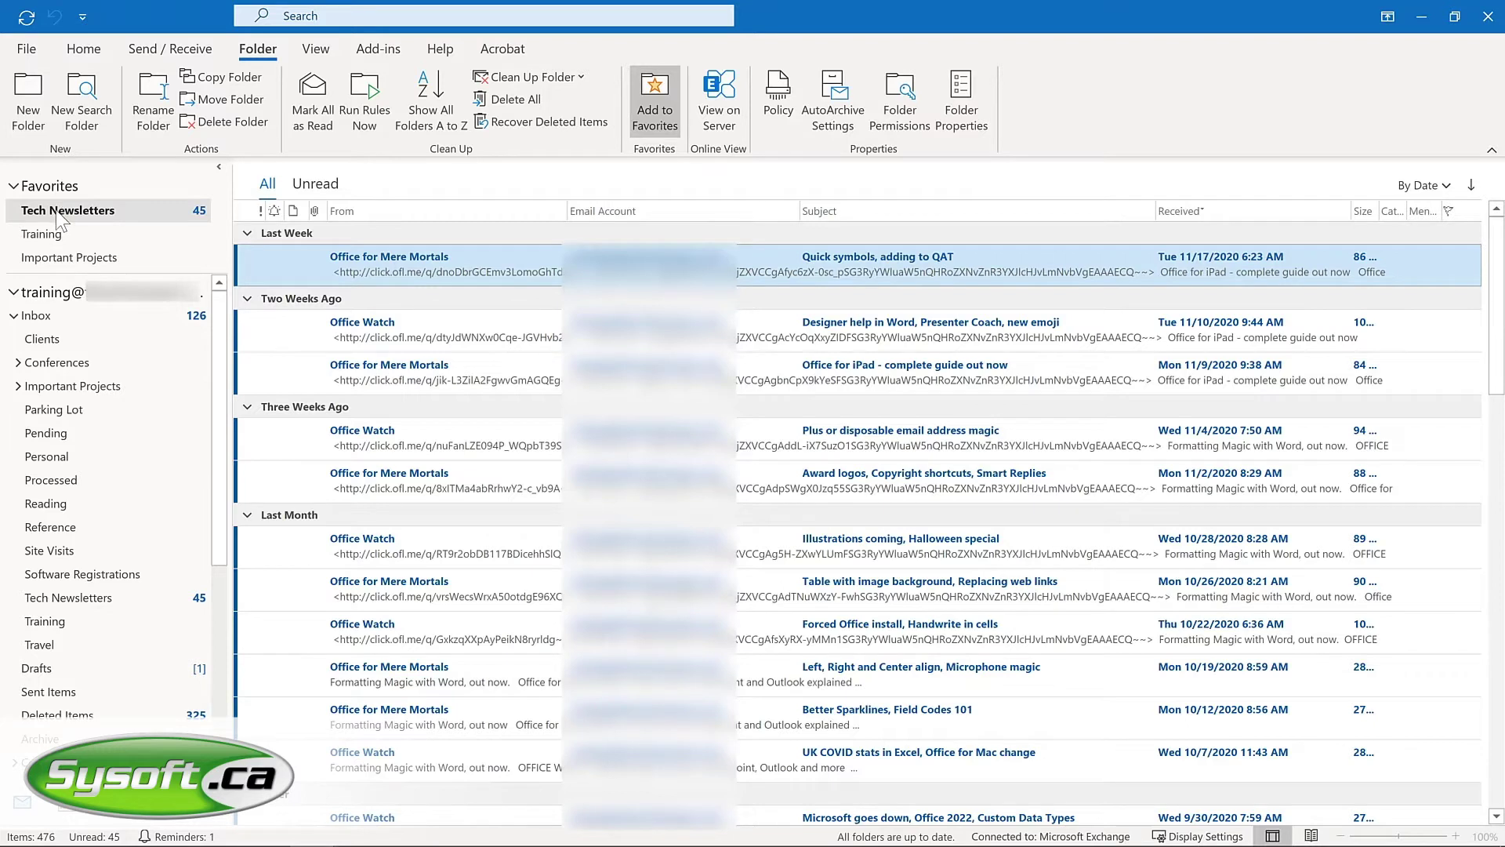
{"action": "left_click_drag", "start_coordinate": [61, 222], "coordinate": [61, 269]}
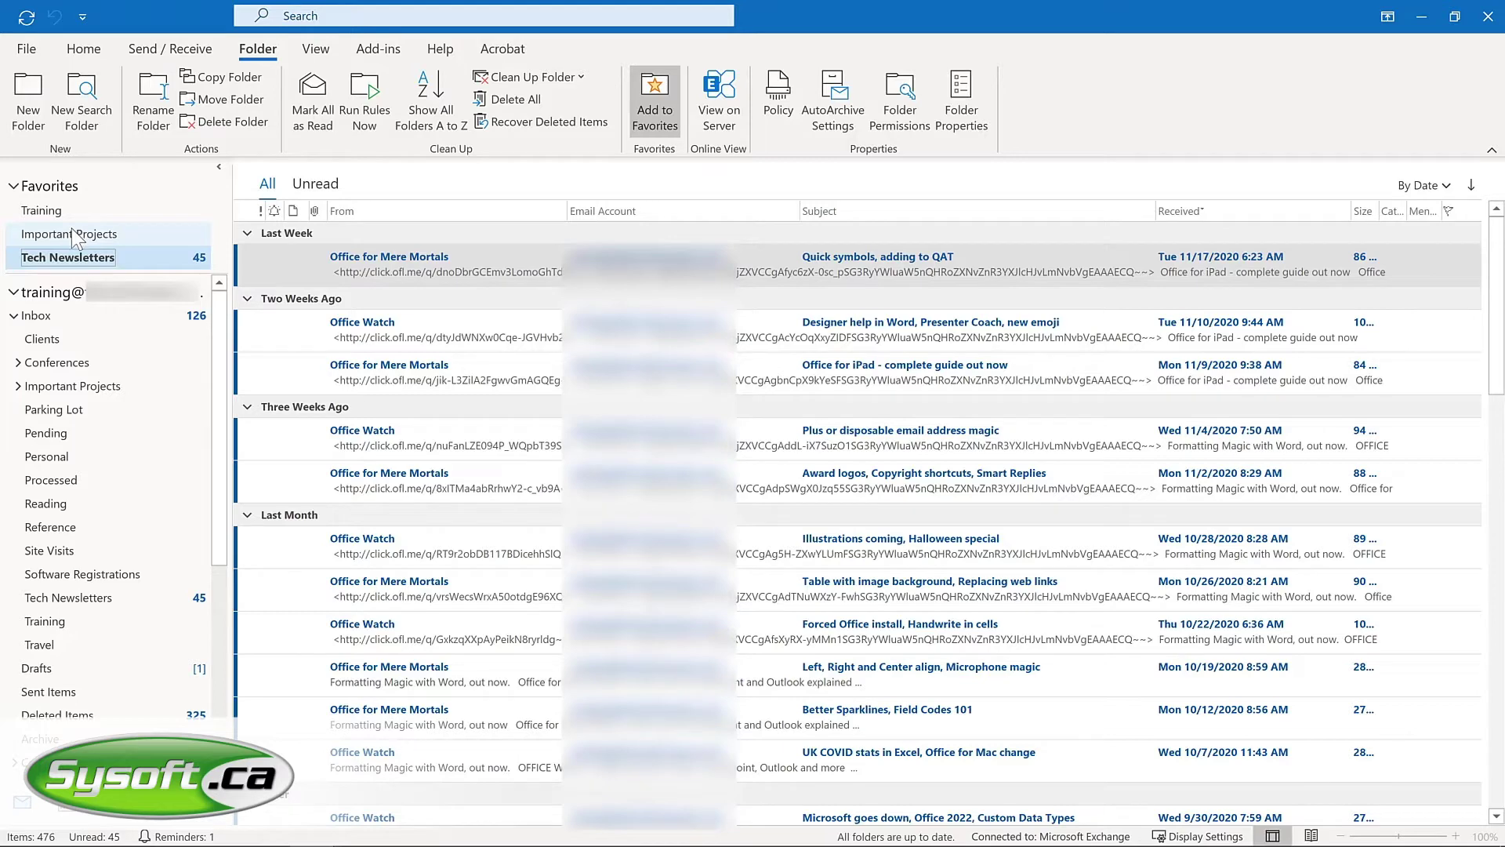
Remove the Important Projects folder from Favorites.
{"action": "right_click", "coordinate": [73, 235]}
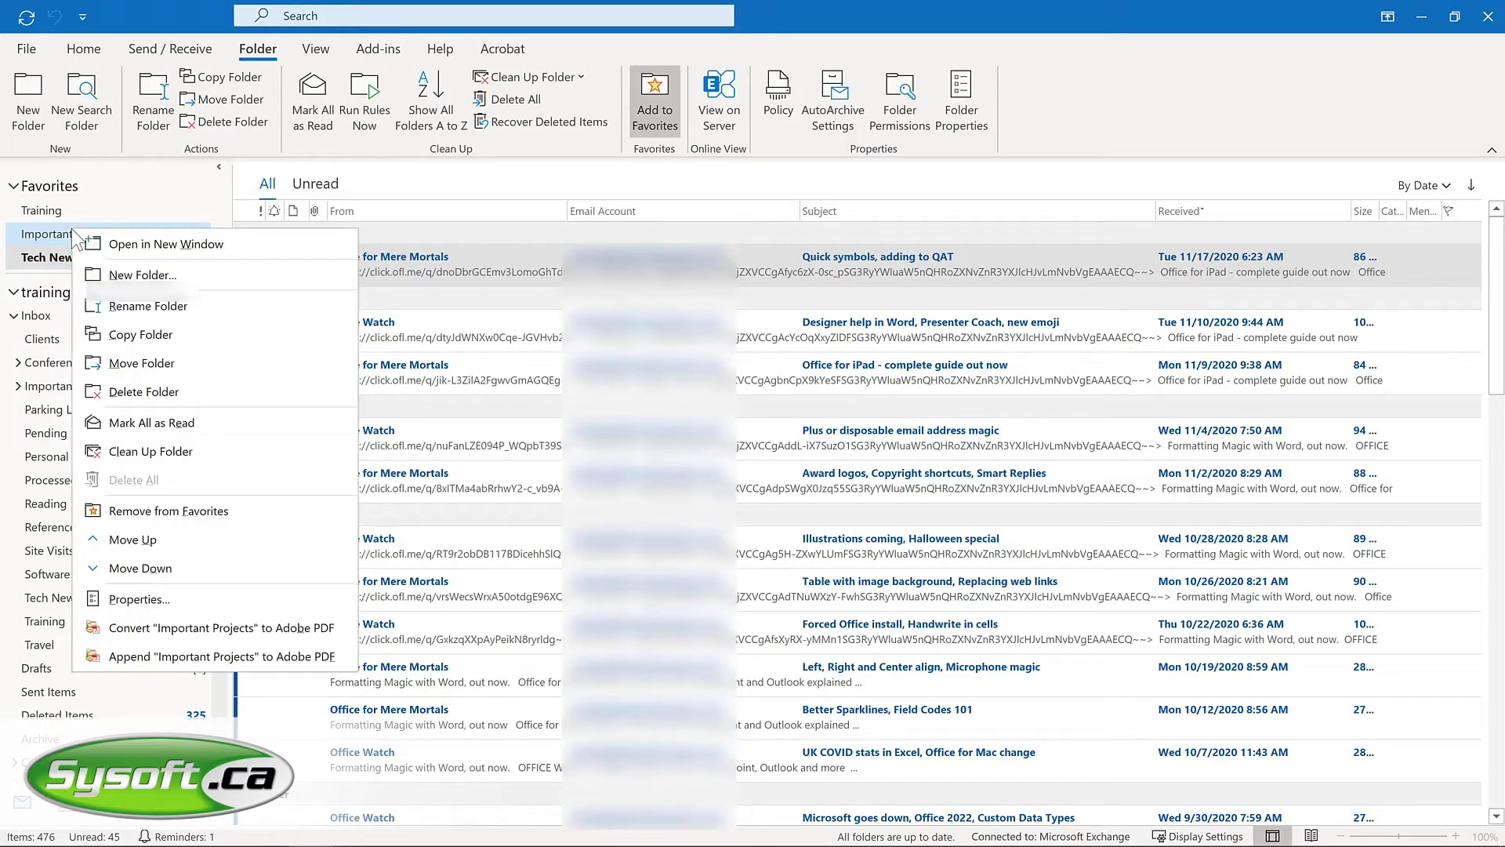
{"action": "left_click", "coordinate": [154, 508]}
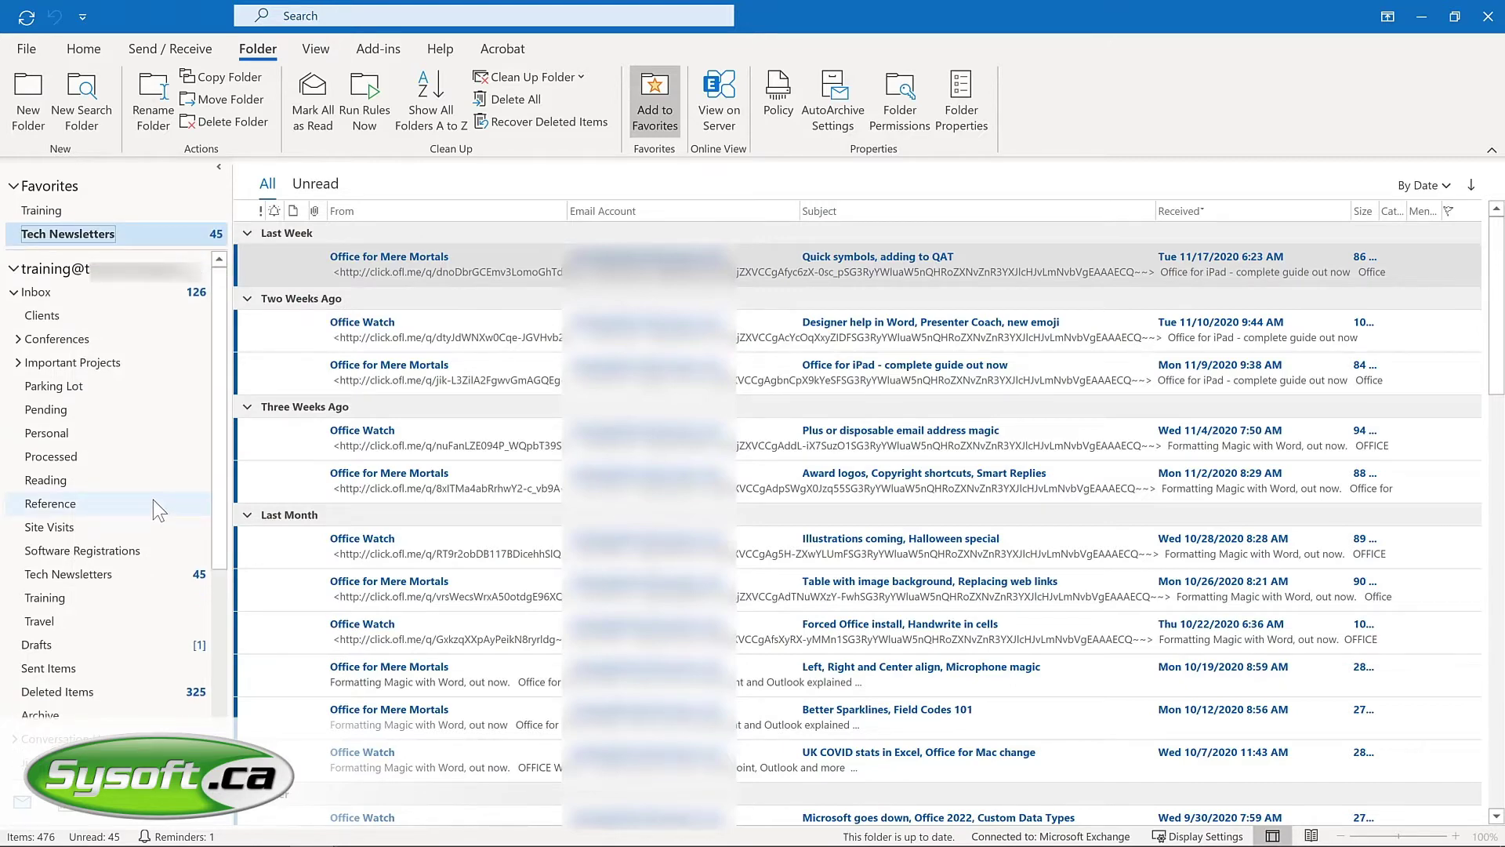
Return to the Inbox and move the Office Watch message "Microsoft spying, Office 2010 updates" to the Tech Newsletters favorite.
{"action": "key", "text": "ctrl+shift+i"}
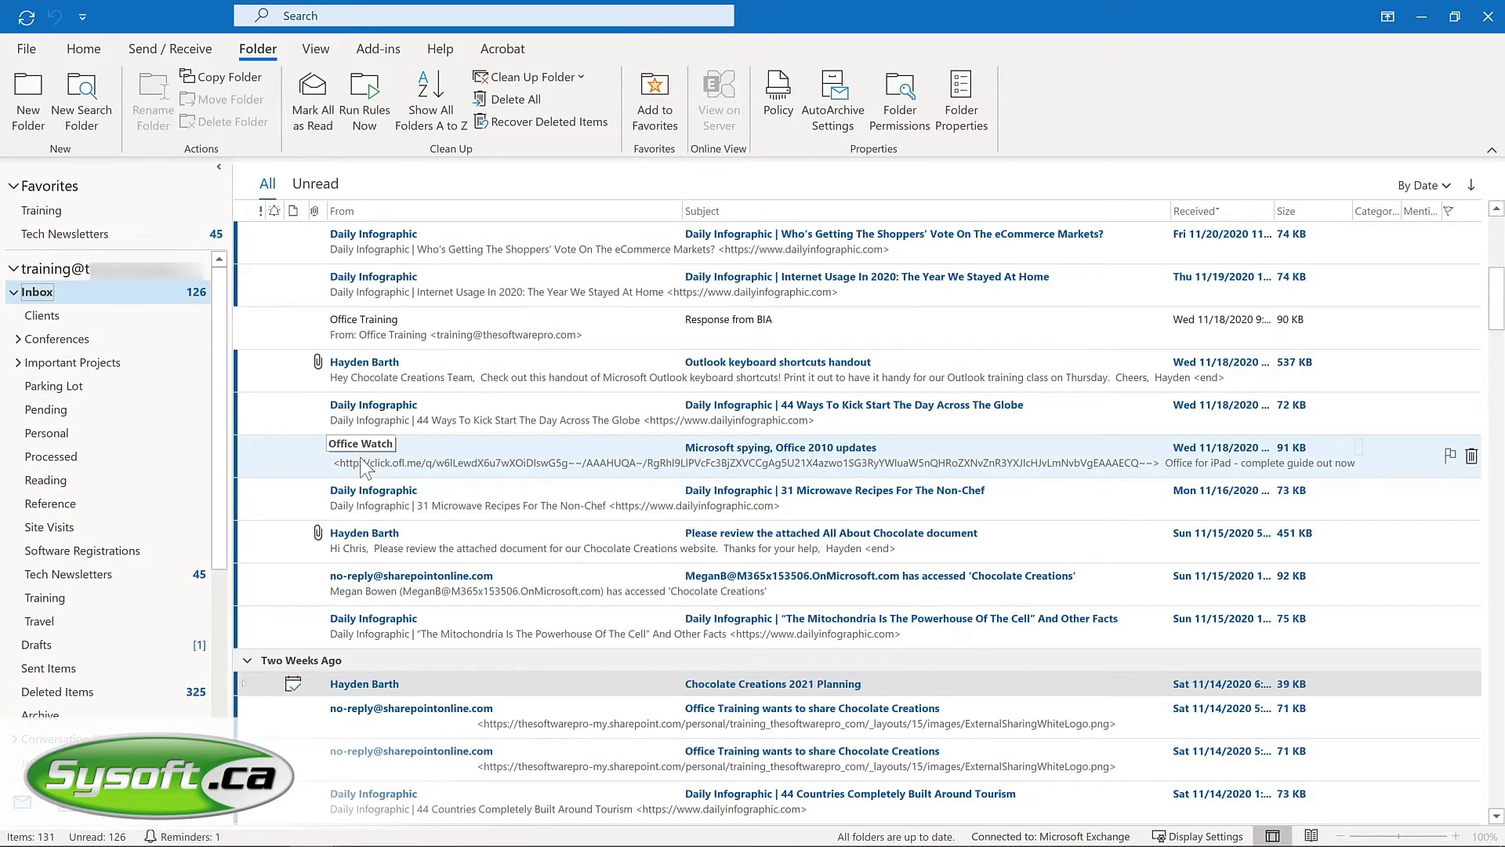
{"action": "left_click_drag", "start_coordinate": [363, 468], "coordinate": [122, 237]}
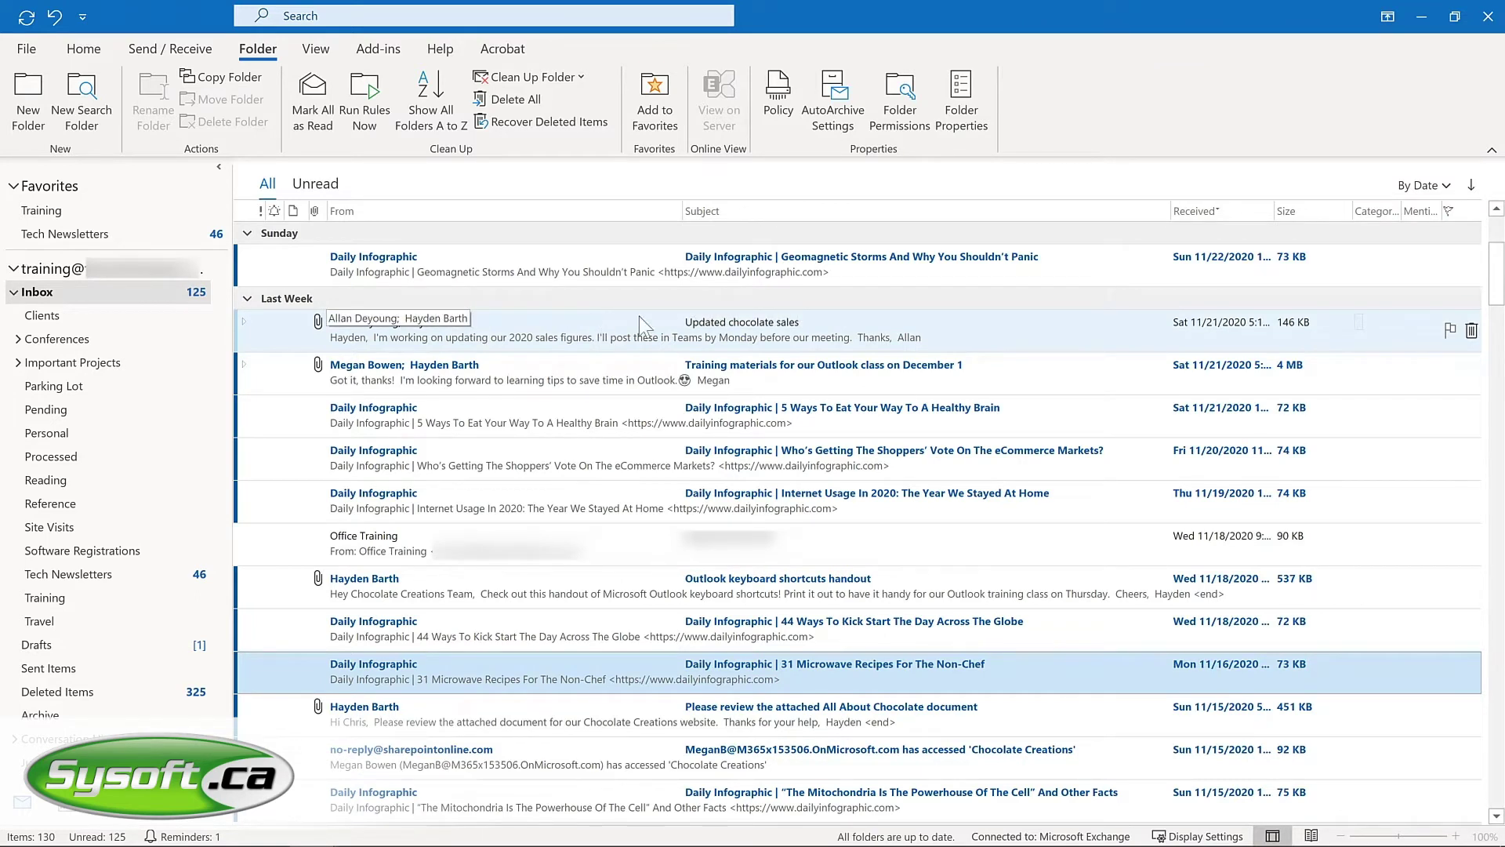
Flag the "Updated chocolate sales" message for follow-up with a reminder, setting the start date to Monday, November 30, 2020.
{"action": "left_click", "coordinate": [1450, 333]}
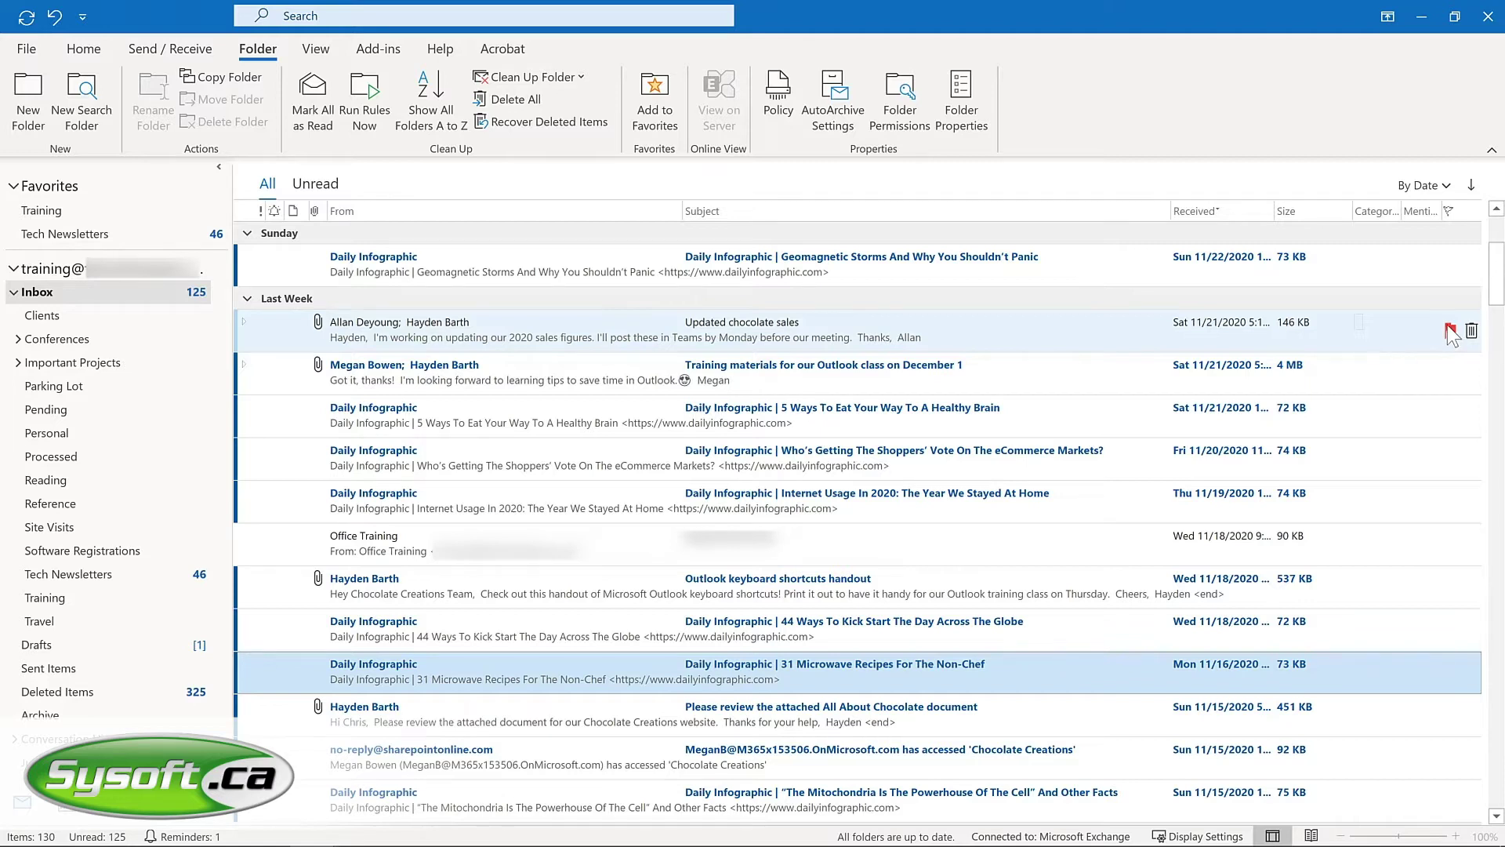
{"action": "right_click", "coordinate": [1451, 333]}
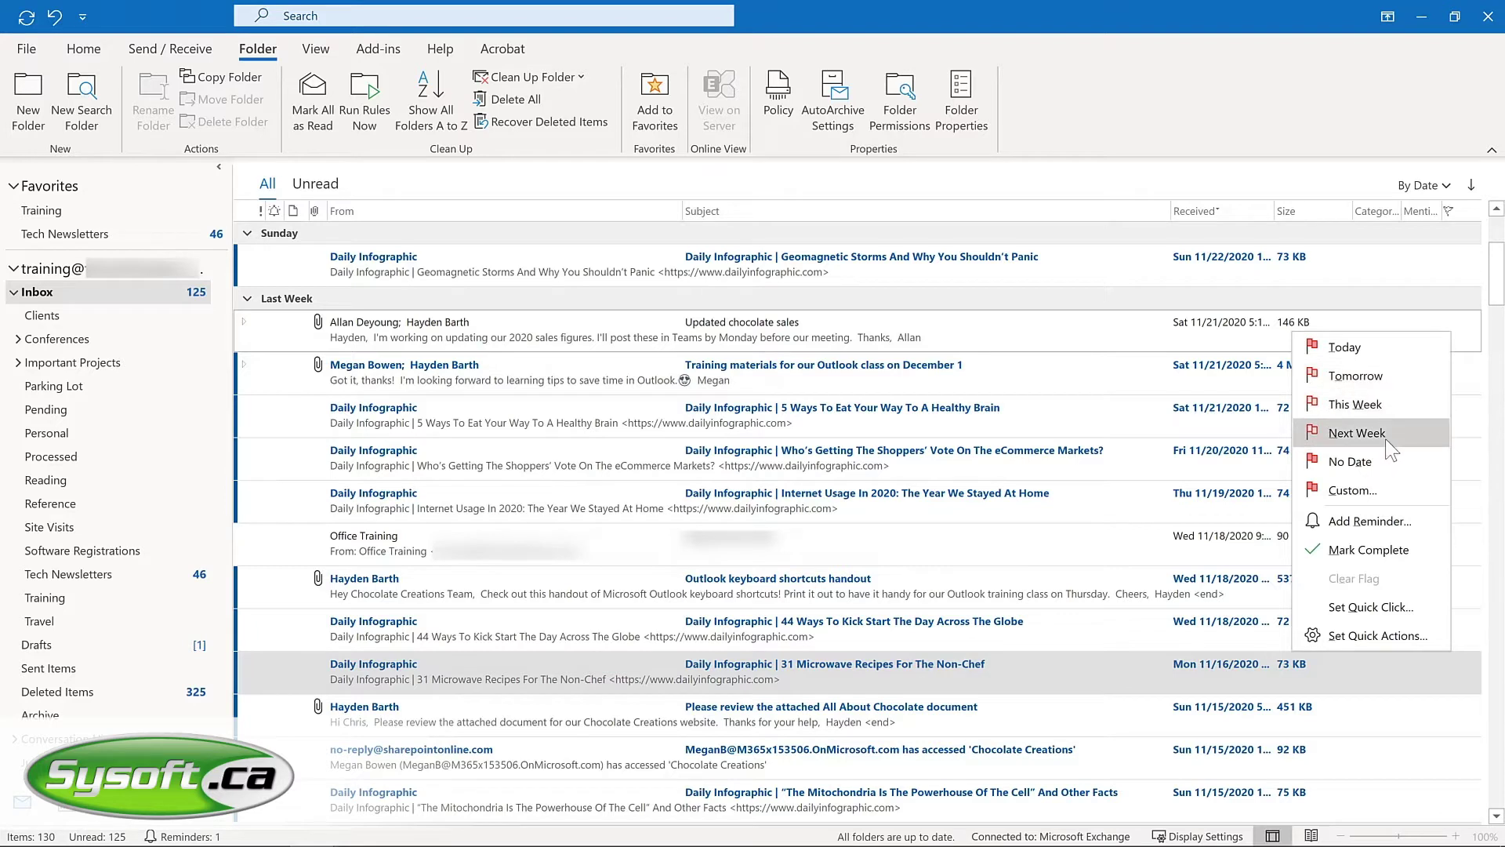
{"action": "left_click", "coordinate": [1368, 521]}
{"action": "left_click", "coordinate": [894, 405]}
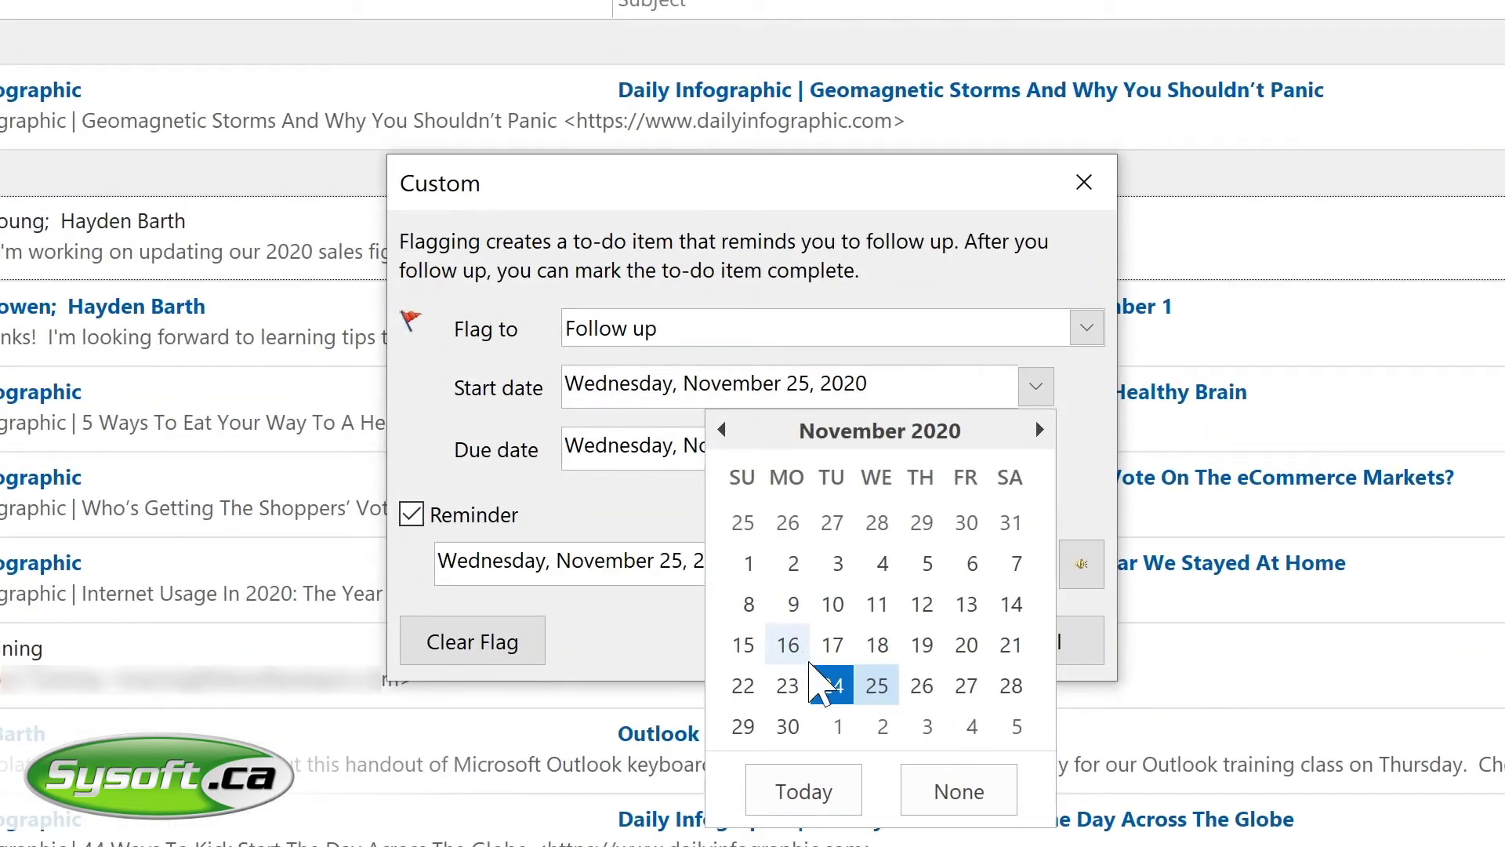
{"action": "left_click", "coordinate": [788, 726]}
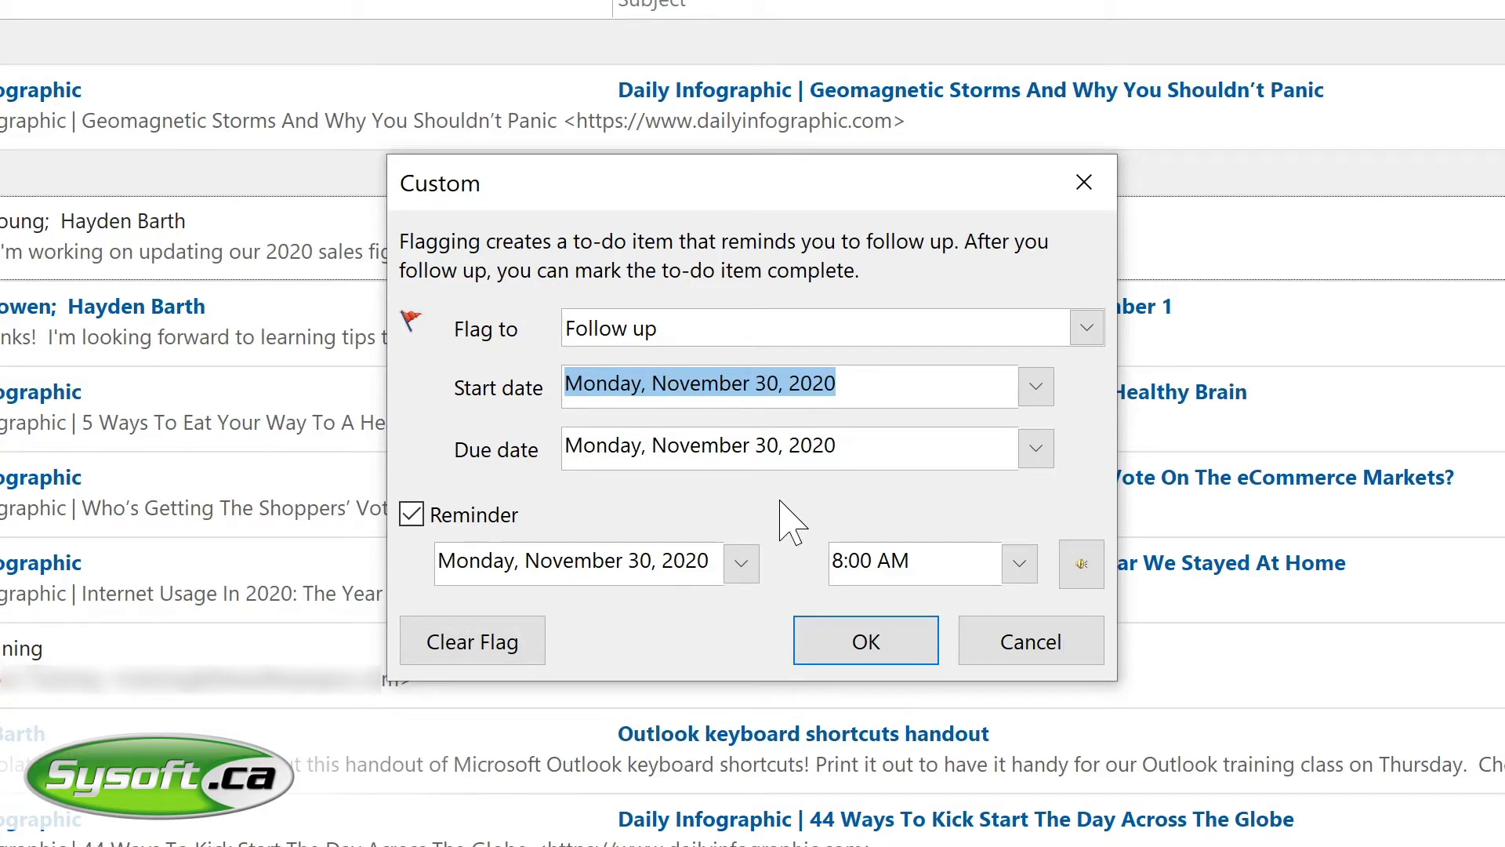
{"action": "left_click", "coordinate": [865, 641]}
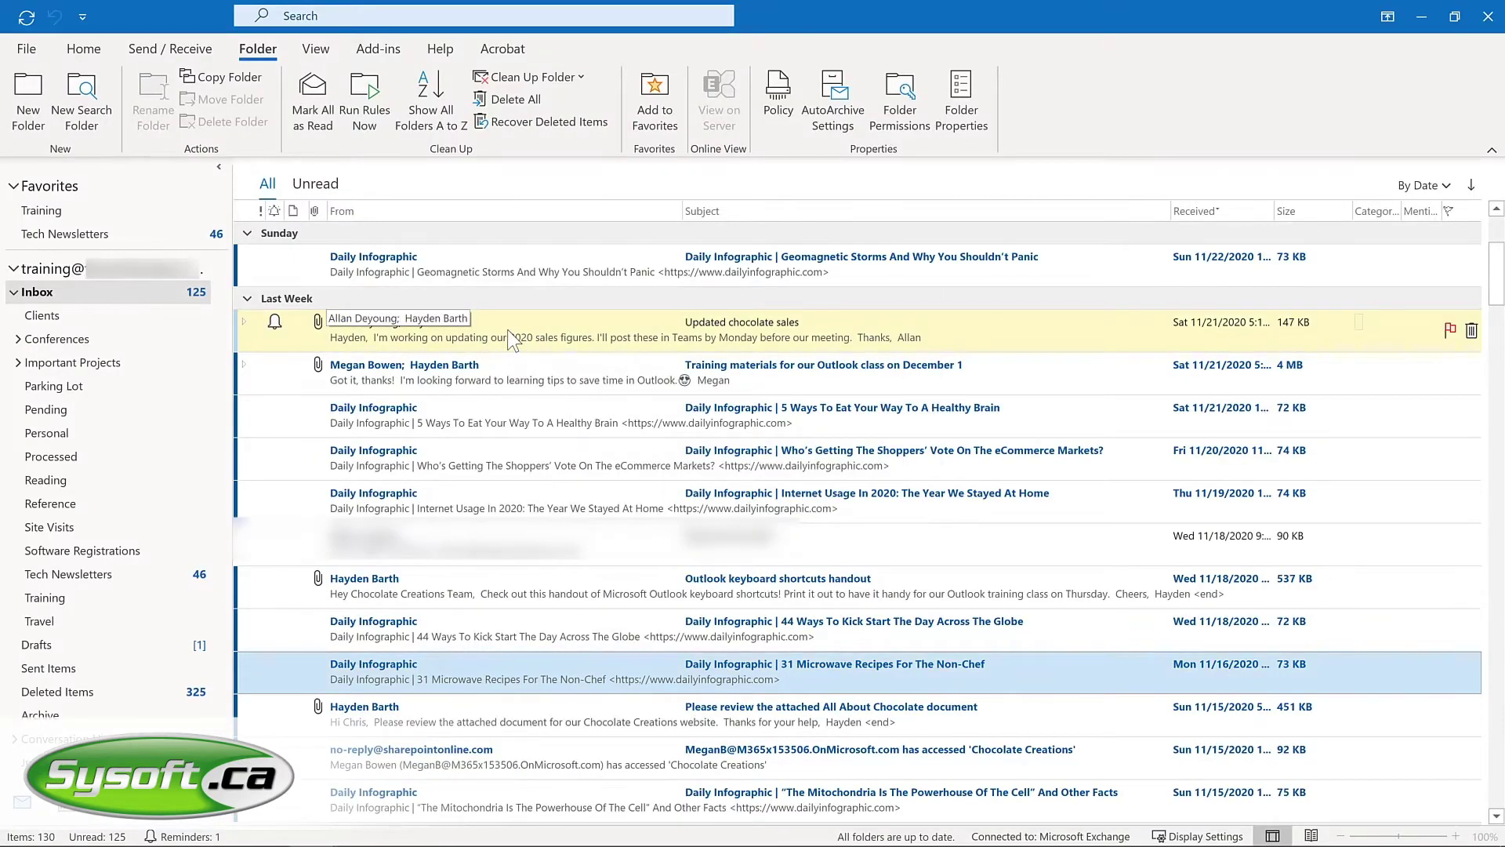
Open the "Updated chocolate sales" message in its own window and show its Follow Up options.
{"action": "double_click", "coordinate": [511, 337]}
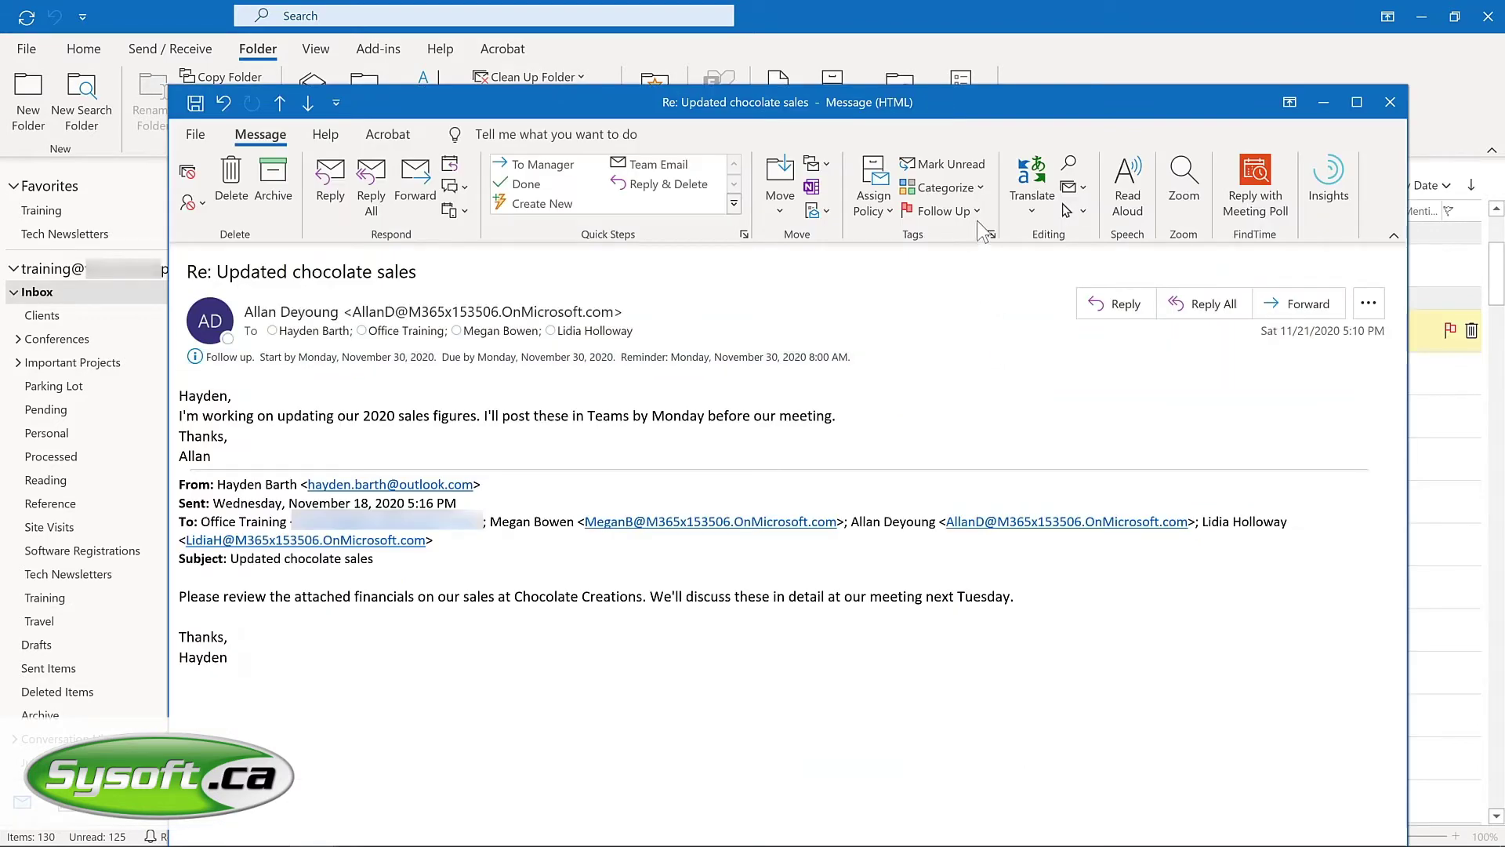
{"action": "left_click", "coordinate": [973, 210]}
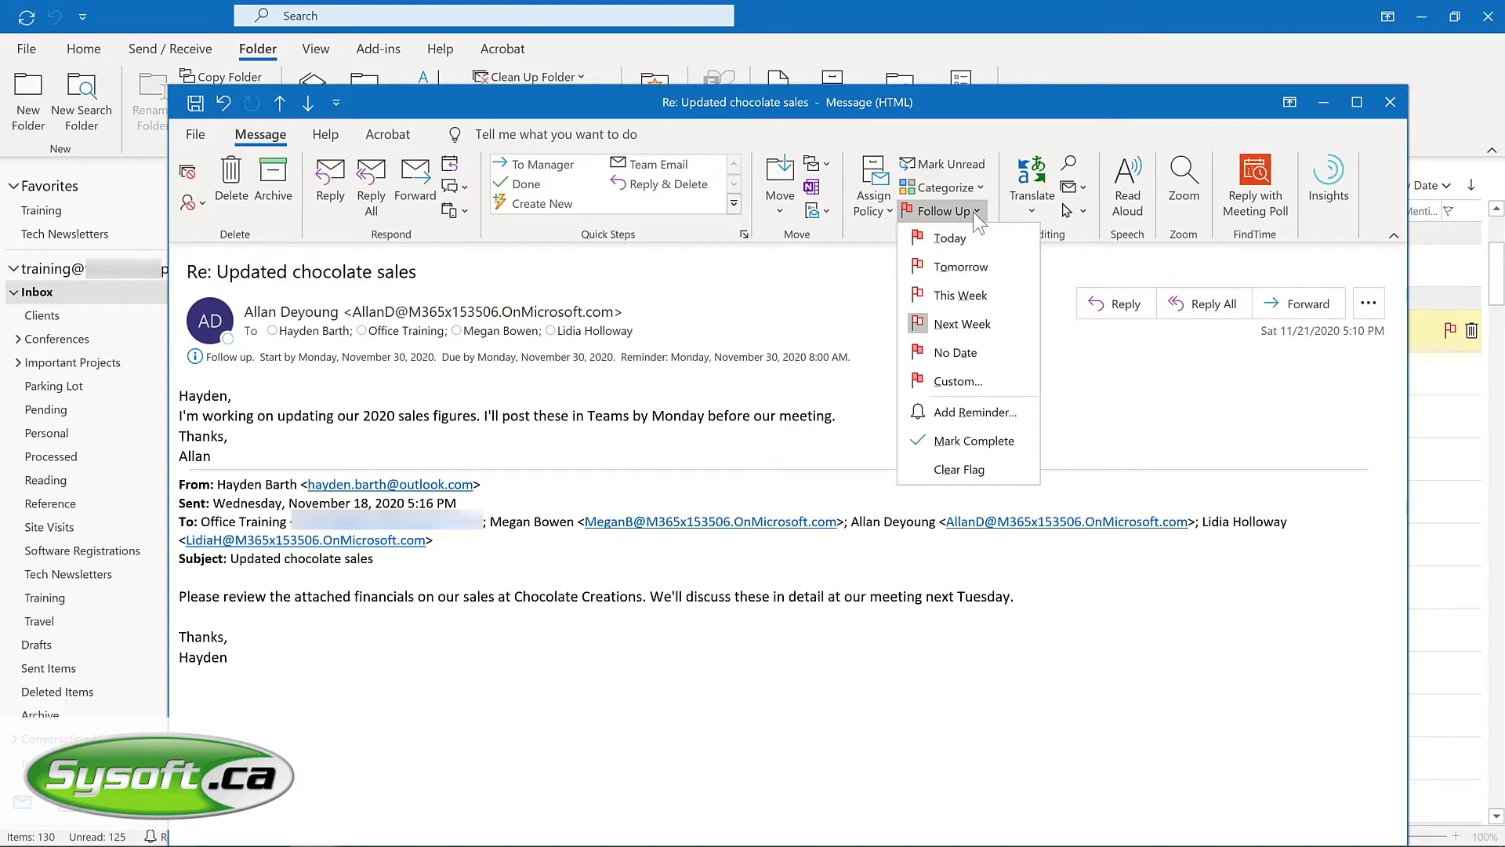
Close the open message and copy the Inbox message "Please review the attached All About Chocolate document" to Tasks as a task with attachment.
{"action": "left_click", "coordinate": [1390, 101]}
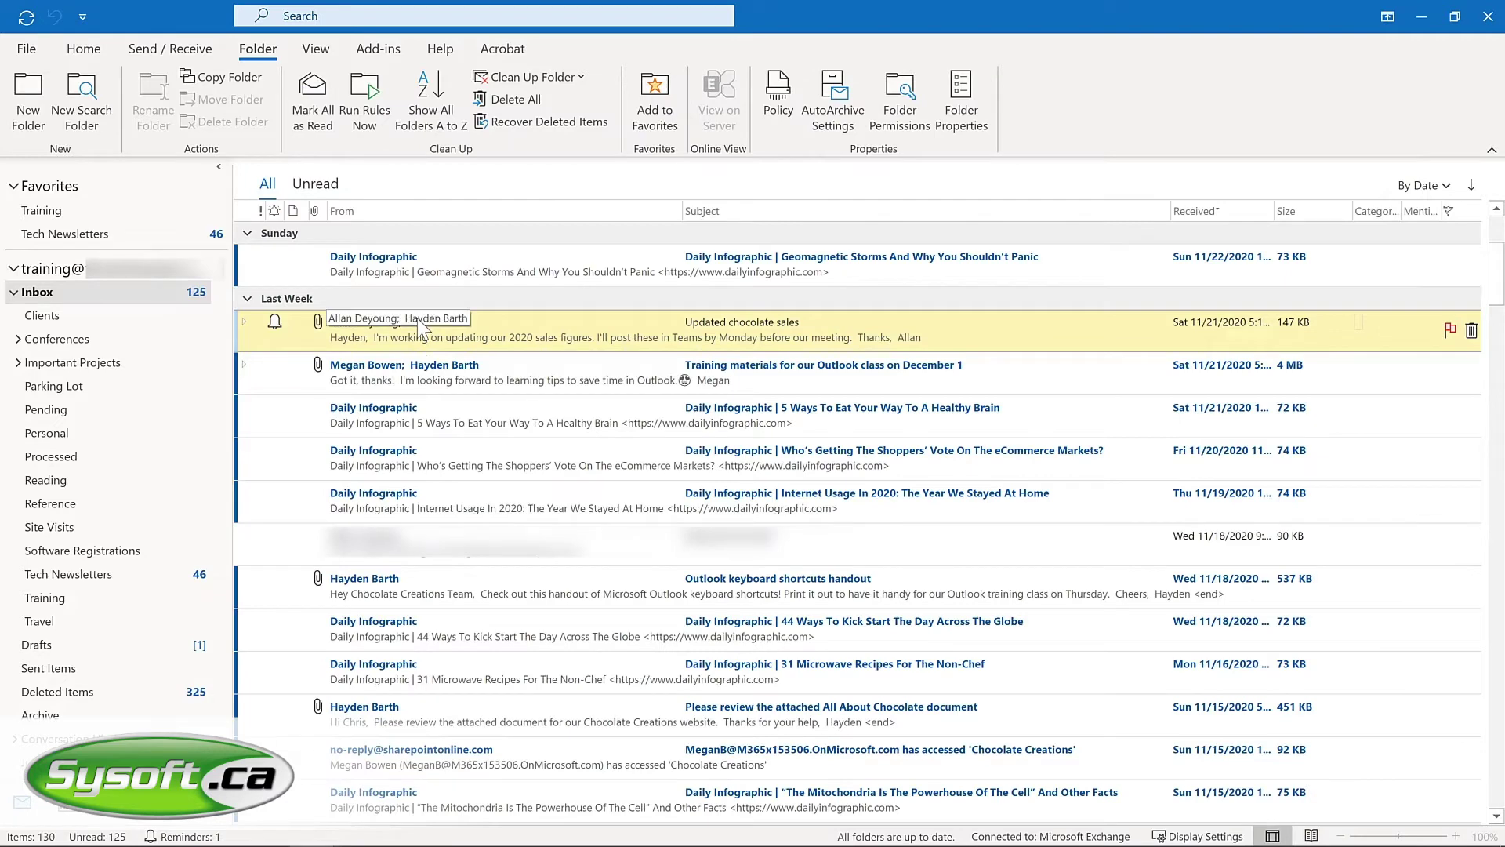
{"action": "scroll", "coordinate": [417, 316], "scroll_direction": "down", "scroll_amount": 3}
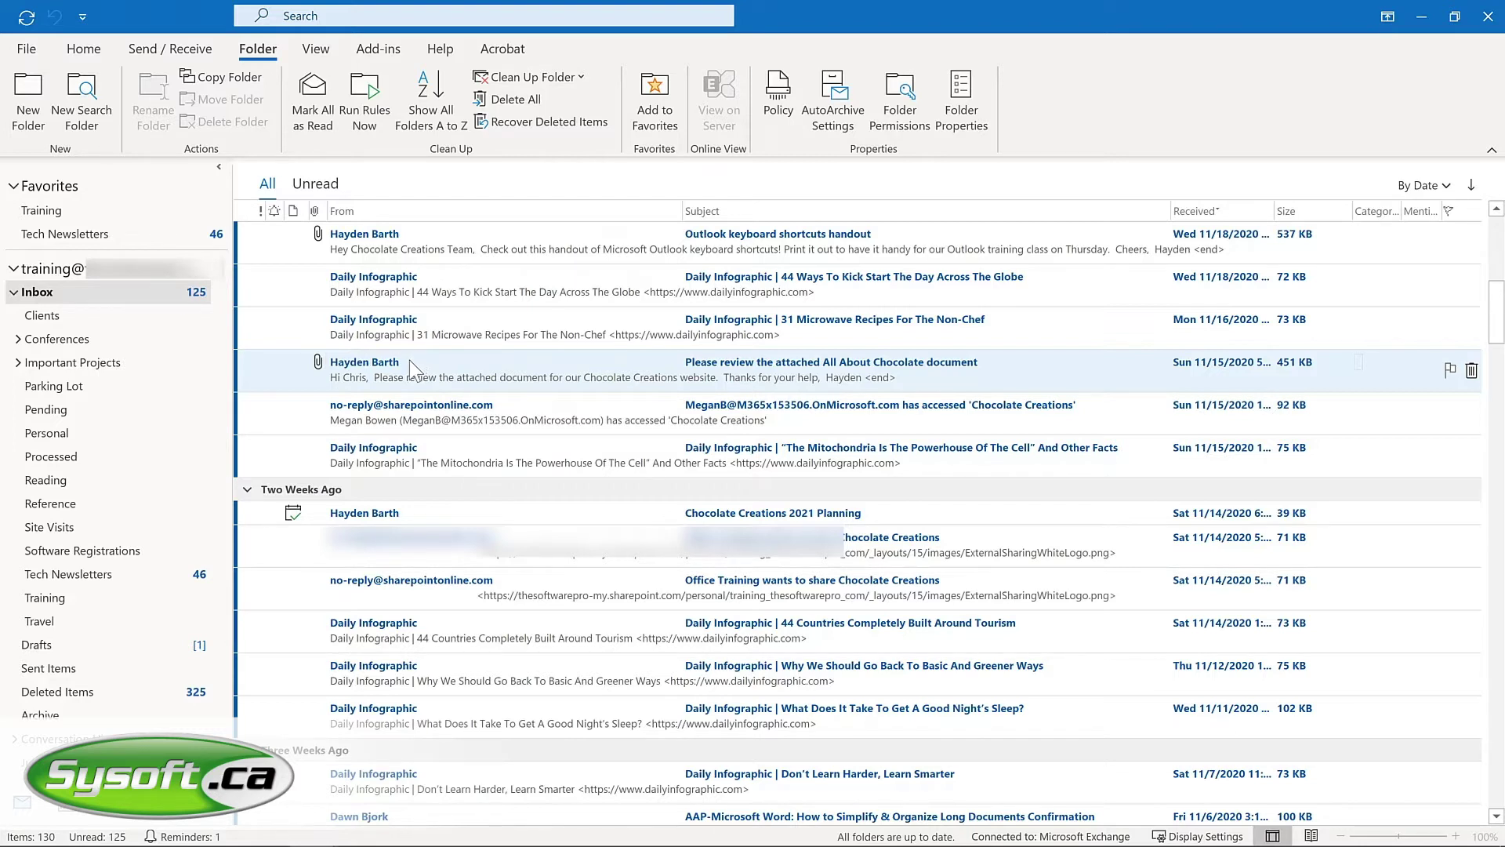
{"action": "left_click_drag", "start_coordinate": [409, 360], "coordinate": [102, 801]}
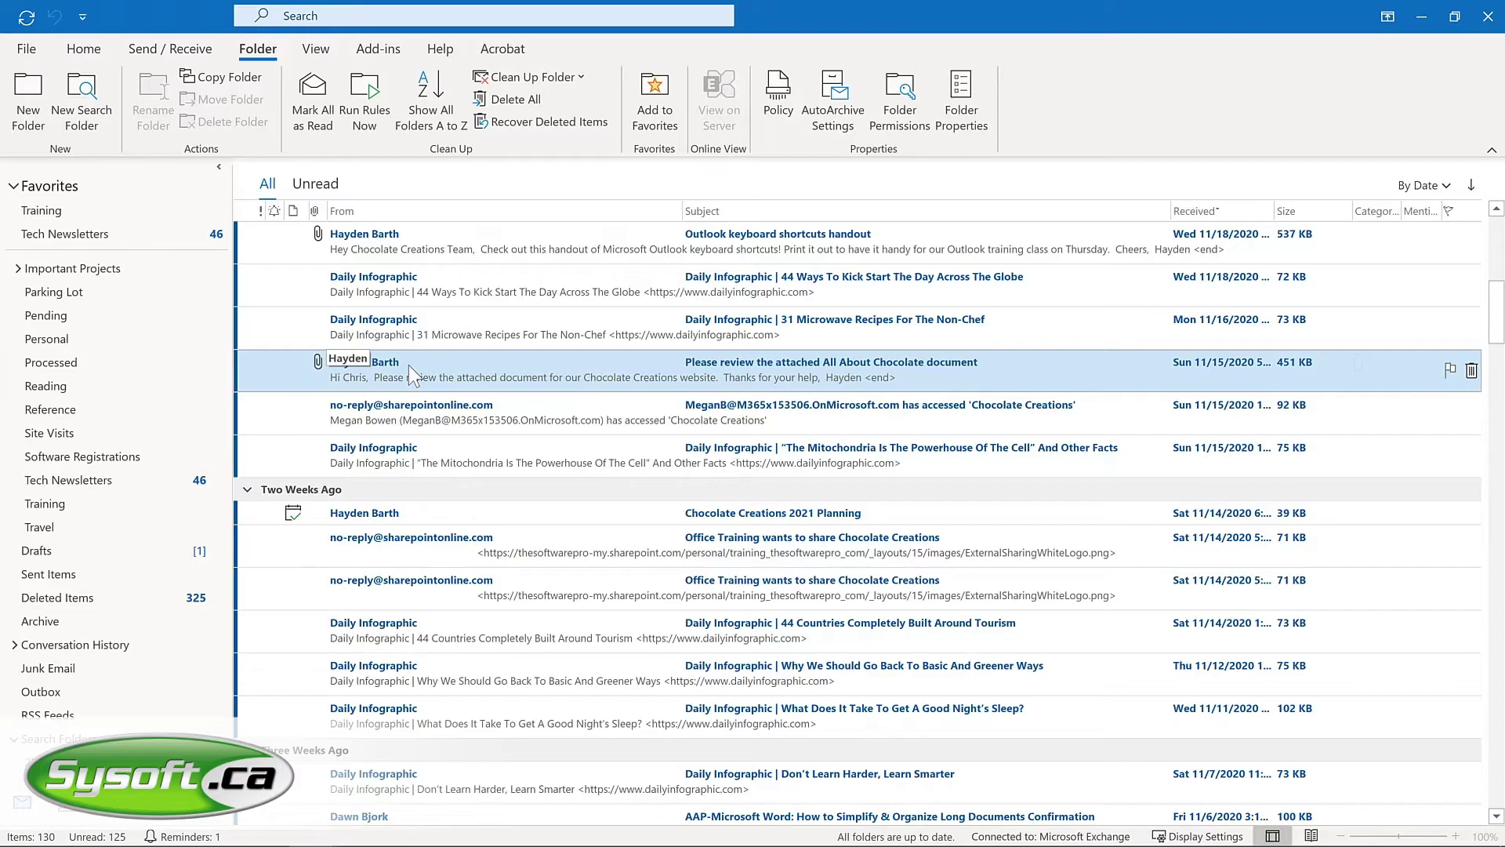
{"action": "left_click_drag", "start_coordinate": [408, 365], "coordinate": [109, 801]}
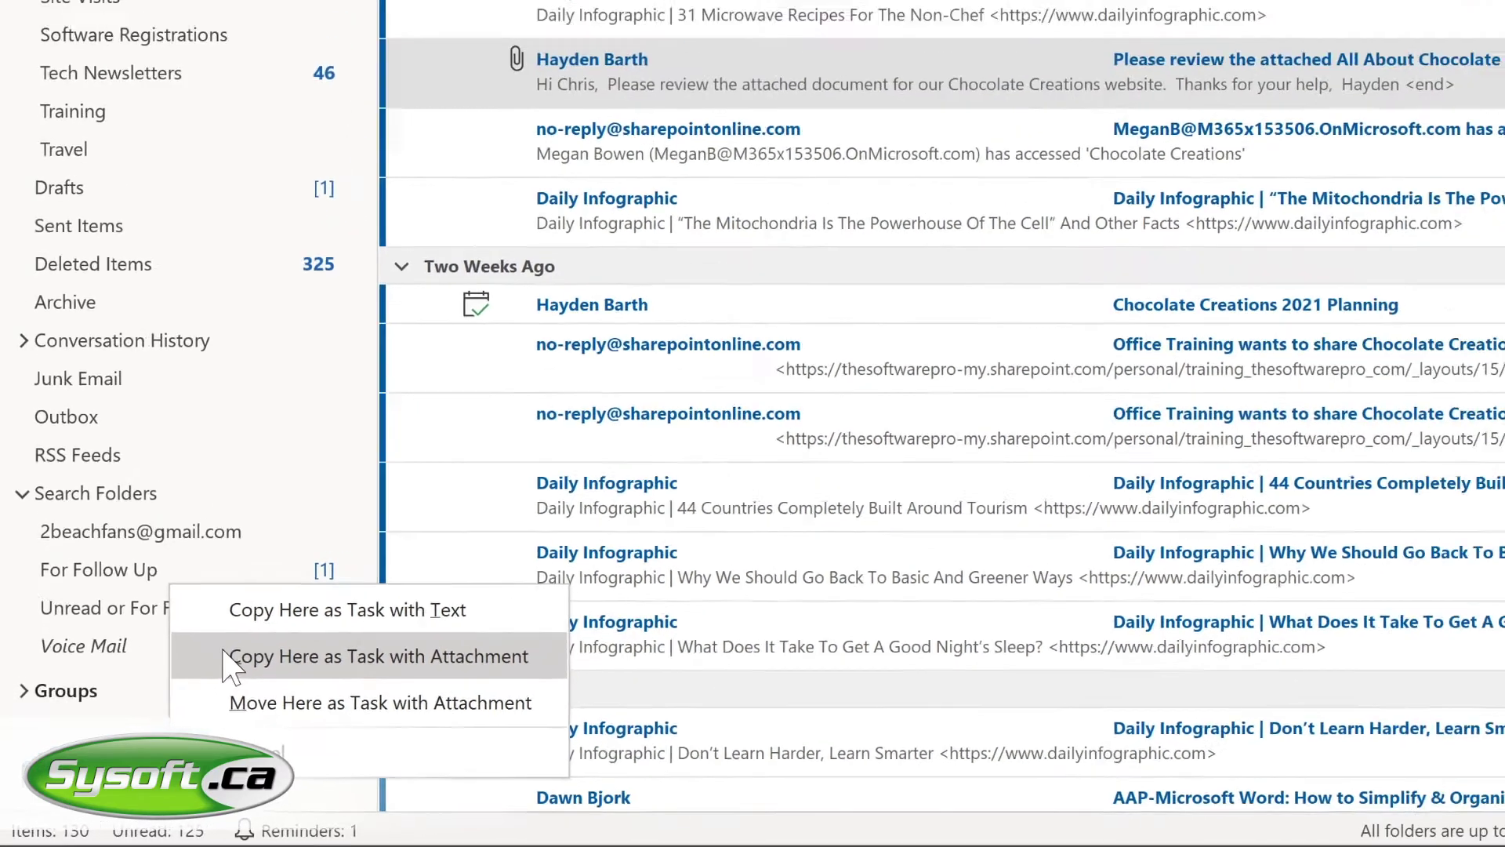
{"action": "left_click", "coordinate": [285, 621]}
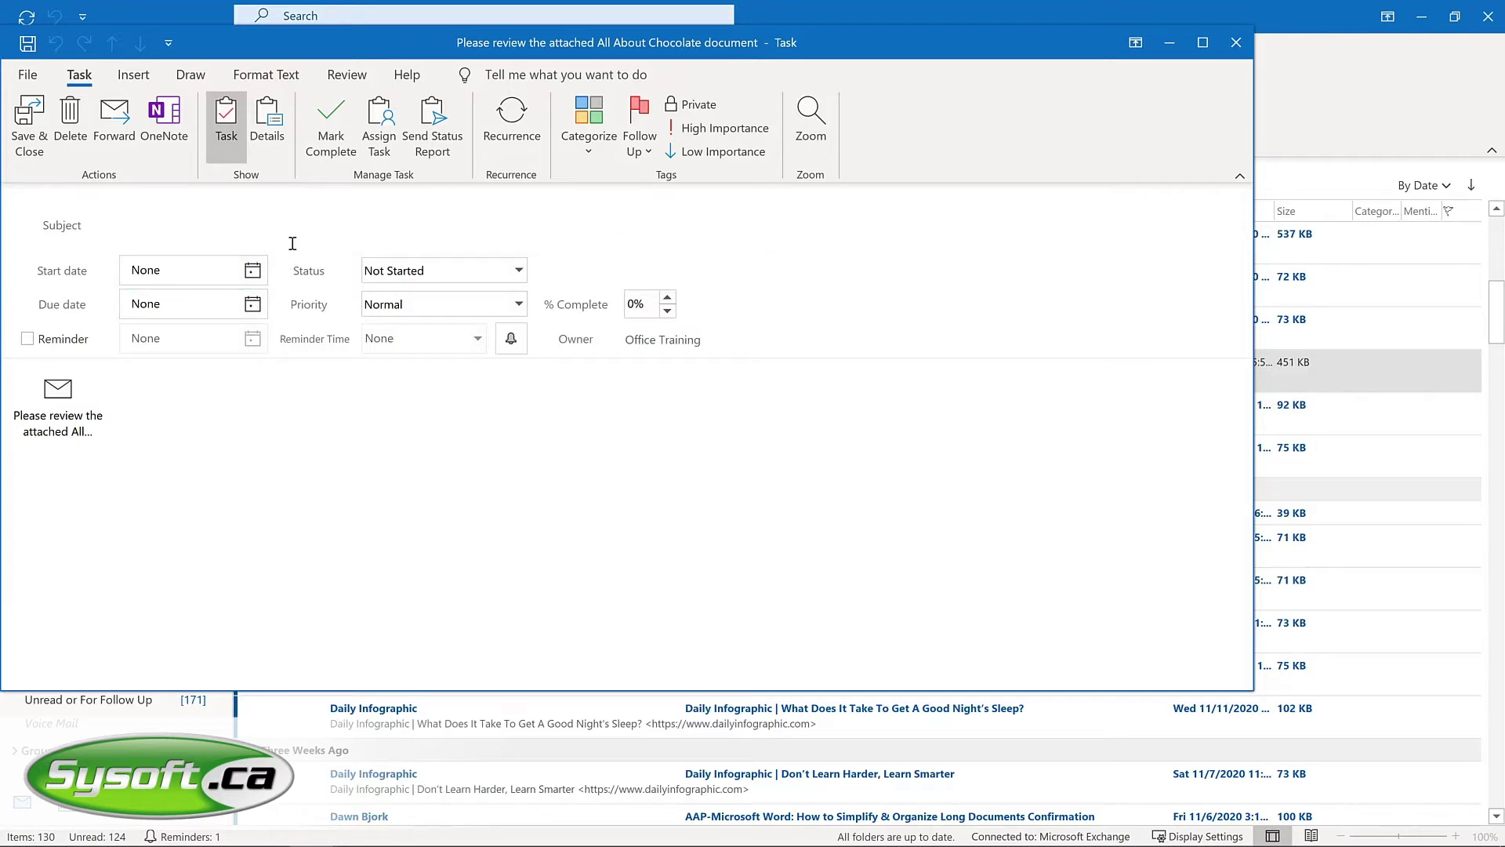
Set the new task's start date to Thu 12/3/2020, enable its reminder, and save and close the task.
{"action": "left_click", "coordinate": [253, 271]}
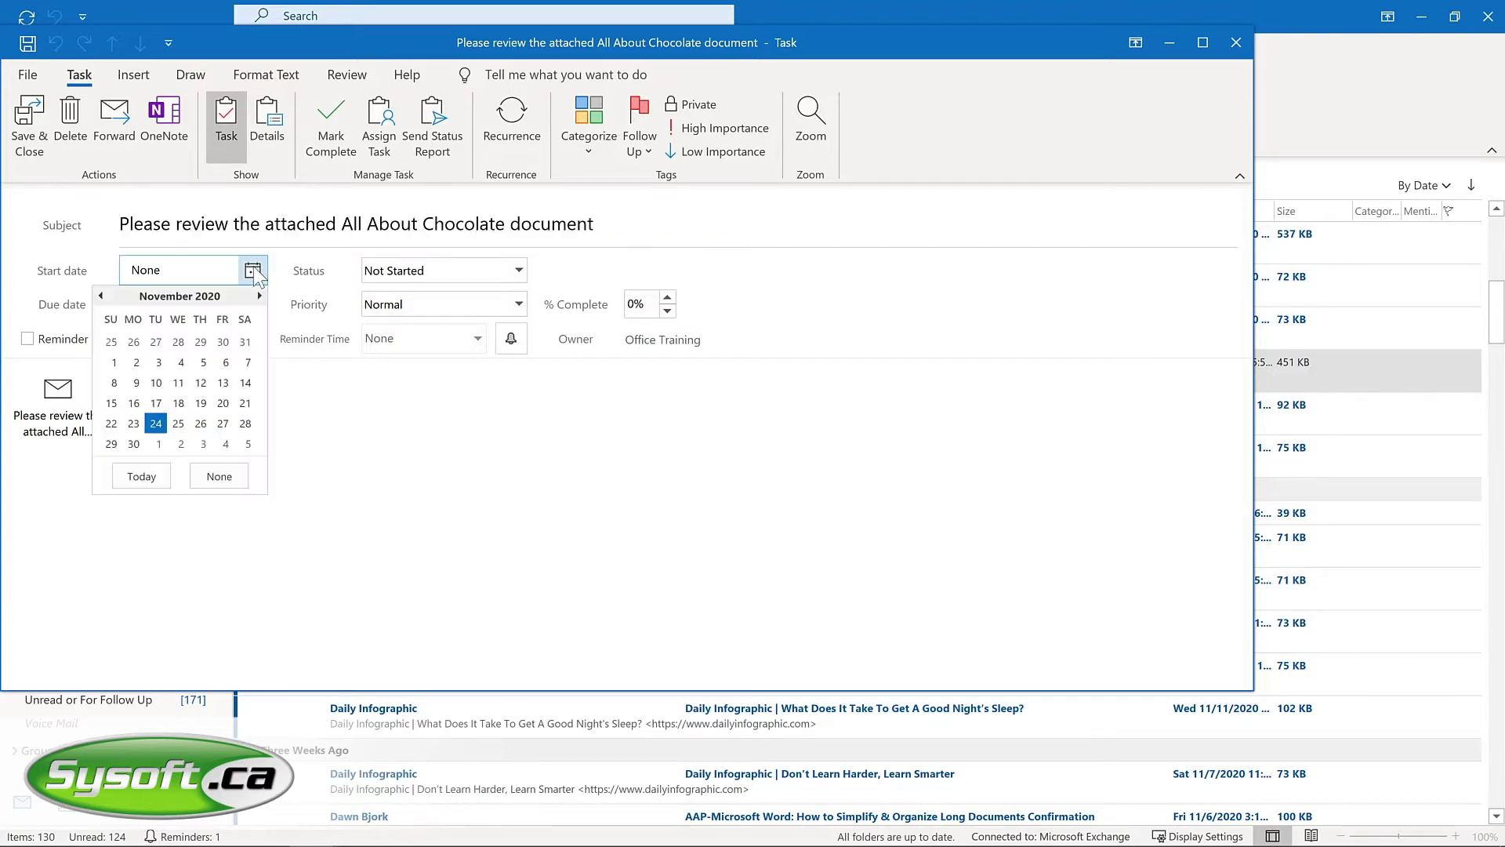
{"action": "left_click", "coordinate": [203, 443]}
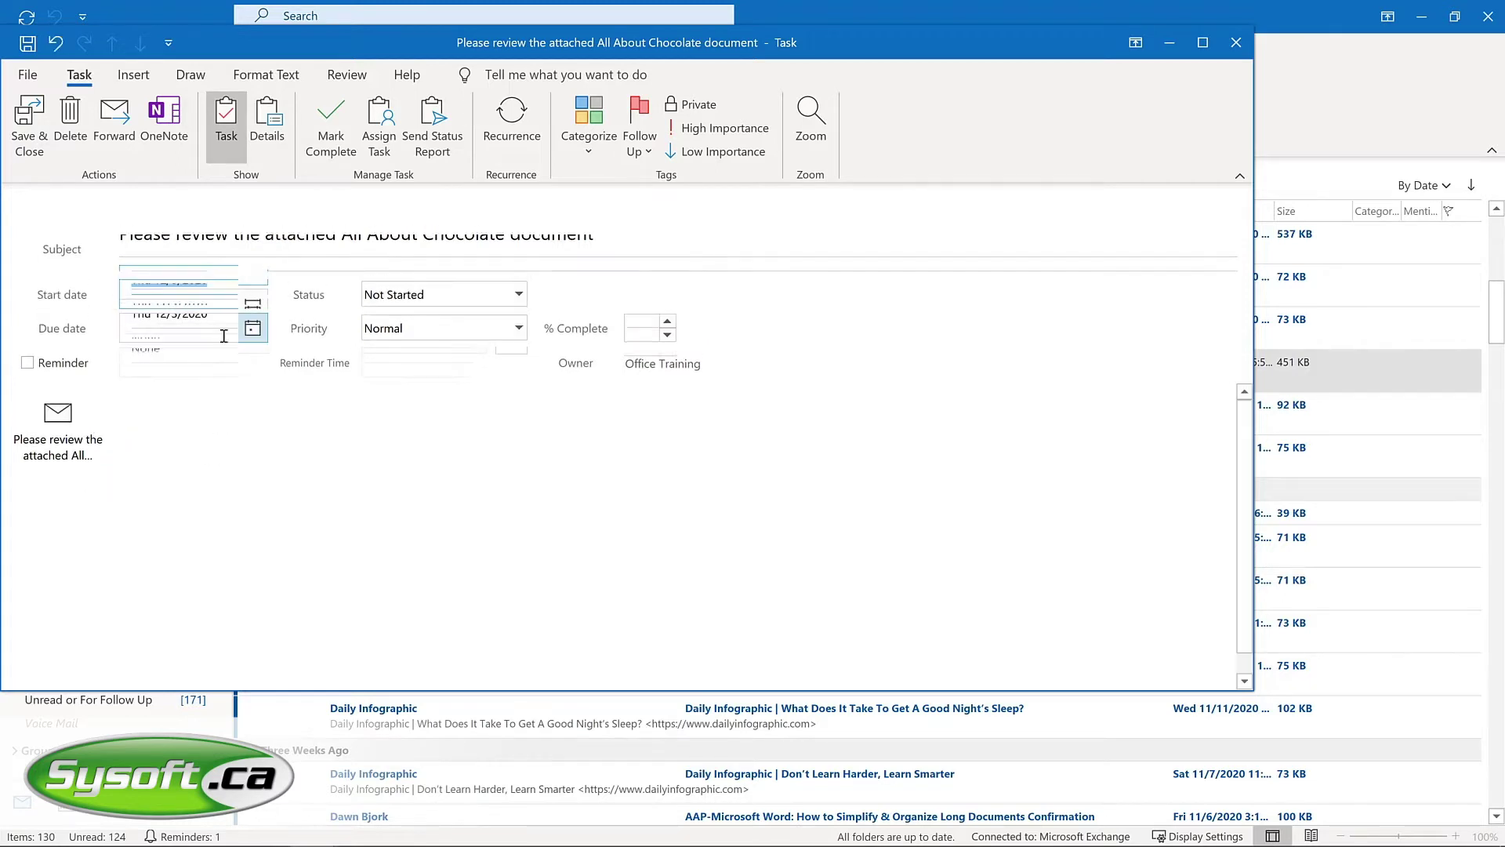
{"action": "left_click", "coordinate": [28, 362]}
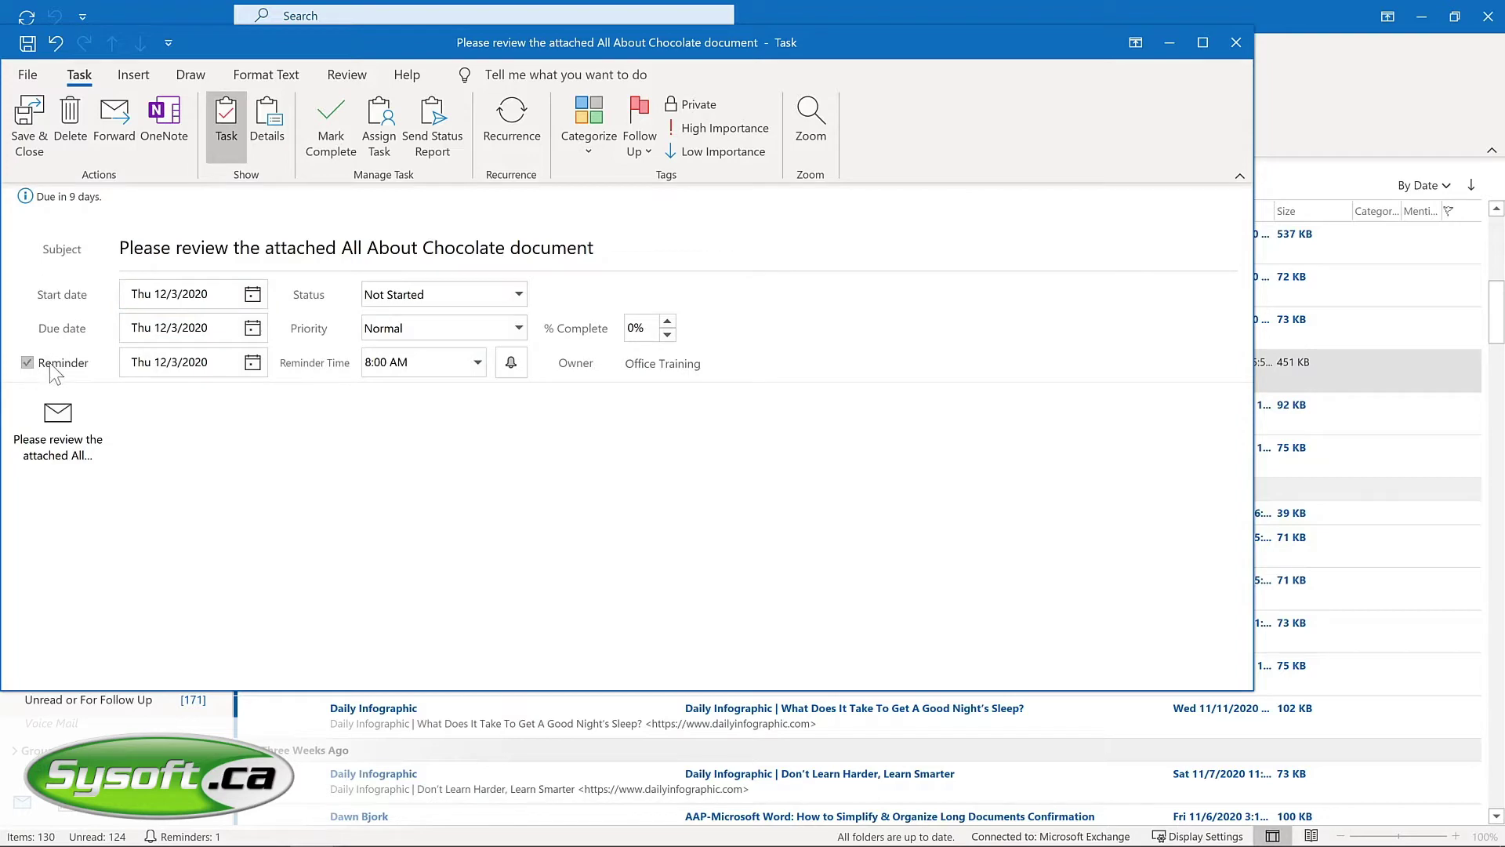
{"action": "key", "text": "alt+s"}
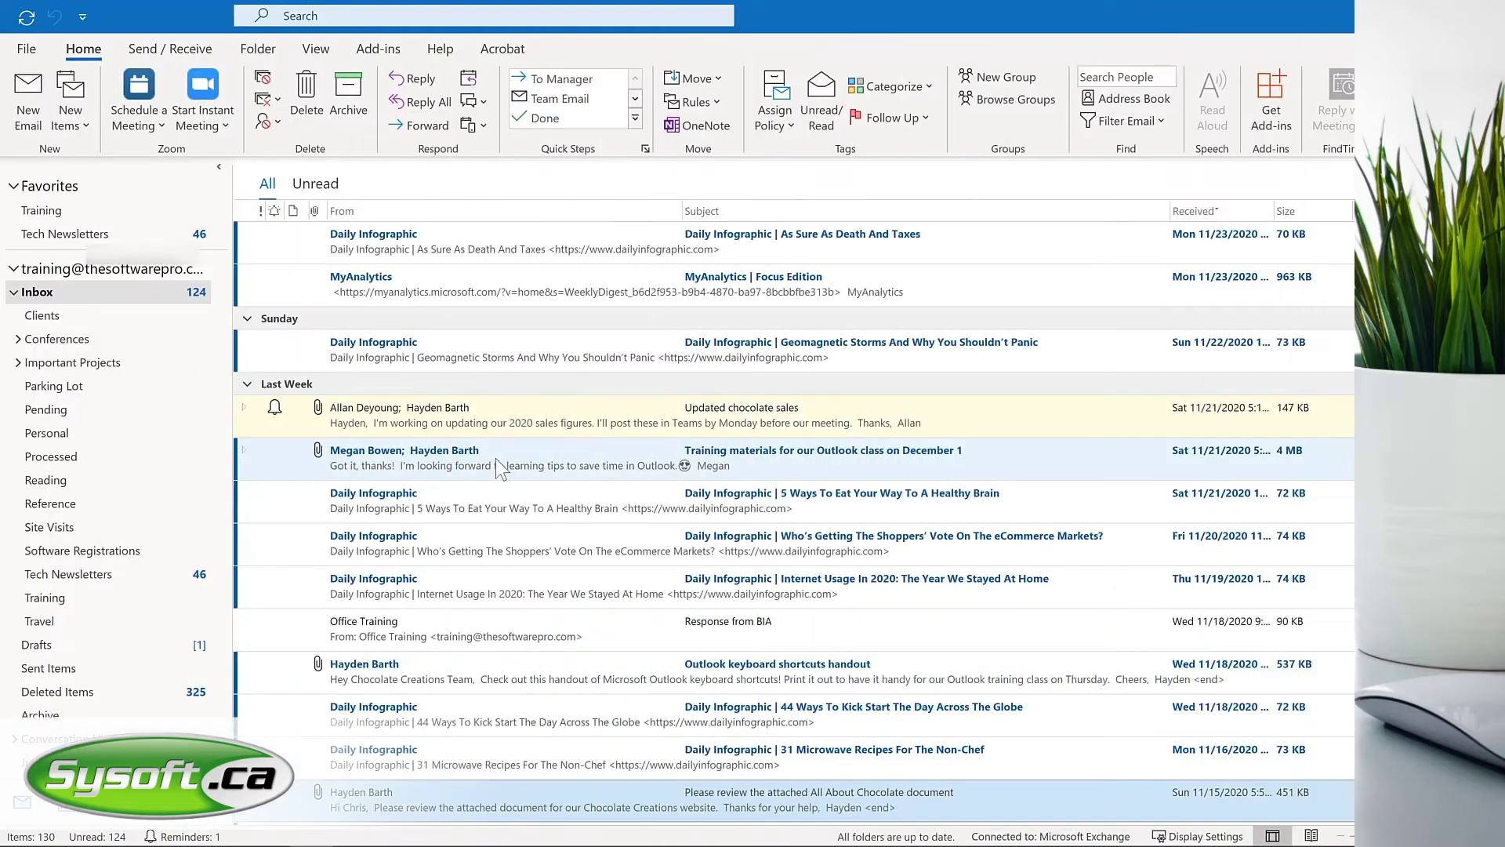
Create and send a meeting request from the Outlook class message, titled "Review materials for Outlook training", for 11/30/2020, 11:00 AM to 12:00 PM, location Virtual.
{"action": "left_click", "coordinate": [333, 471]}
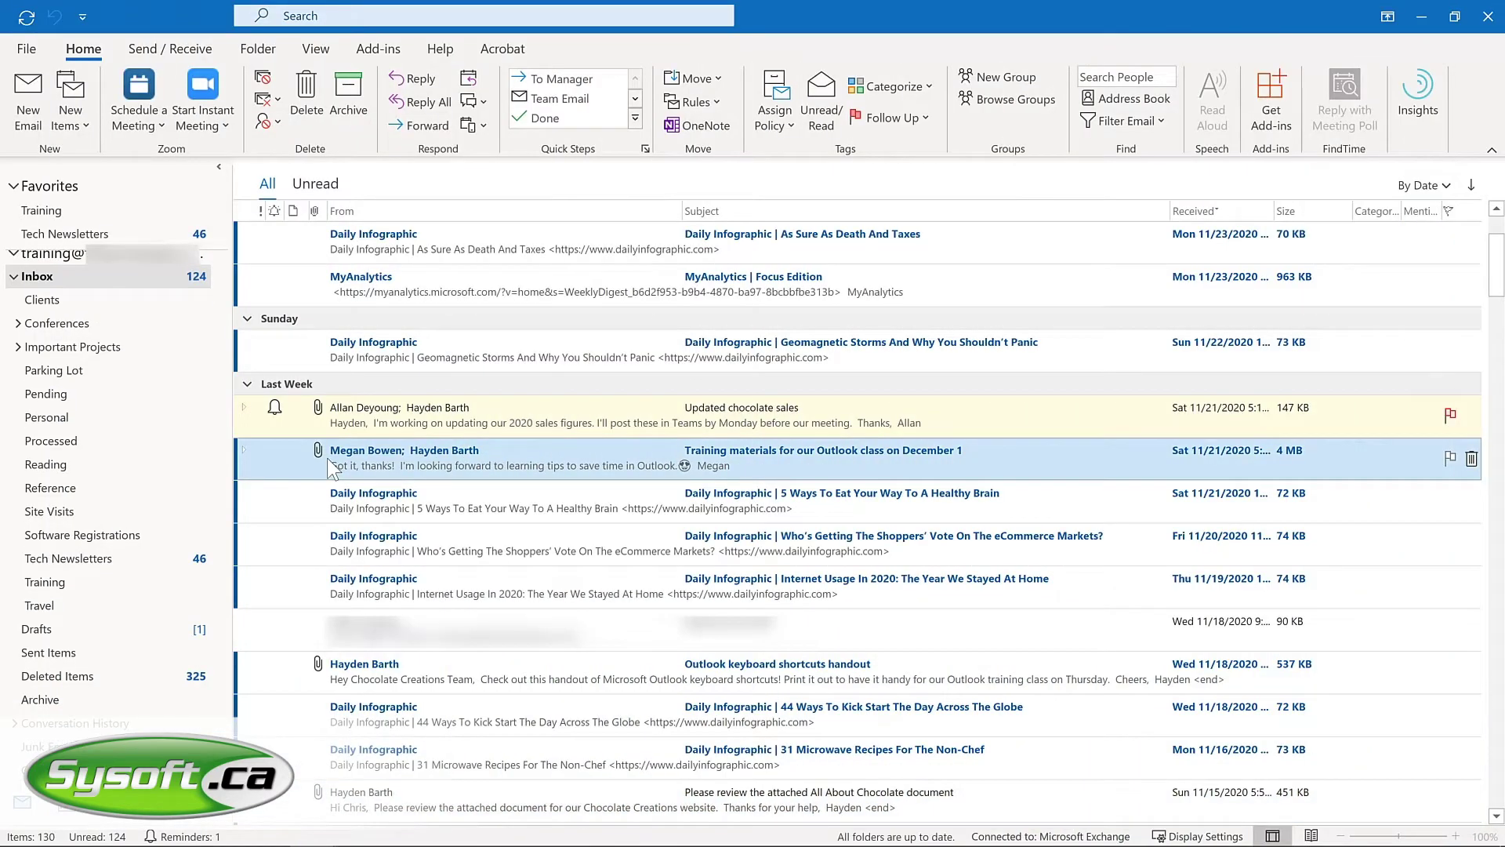
{"action": "left_click_drag", "start_coordinate": [312, 463], "coordinate": [65, 817]}
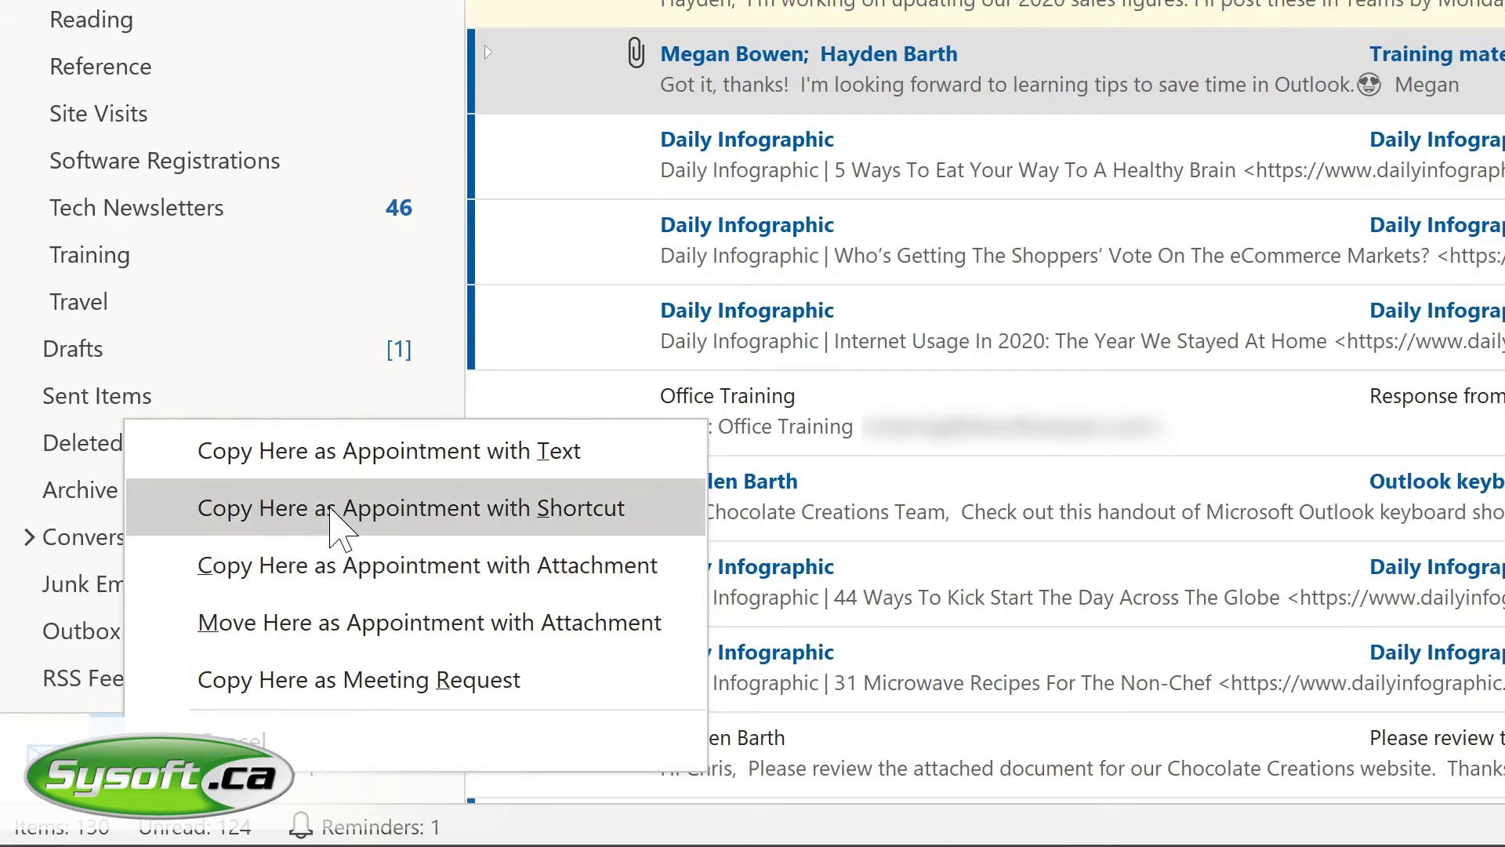
{"action": "left_click", "coordinate": [336, 527]}
{"action": "left_click", "coordinate": [380, 377]}
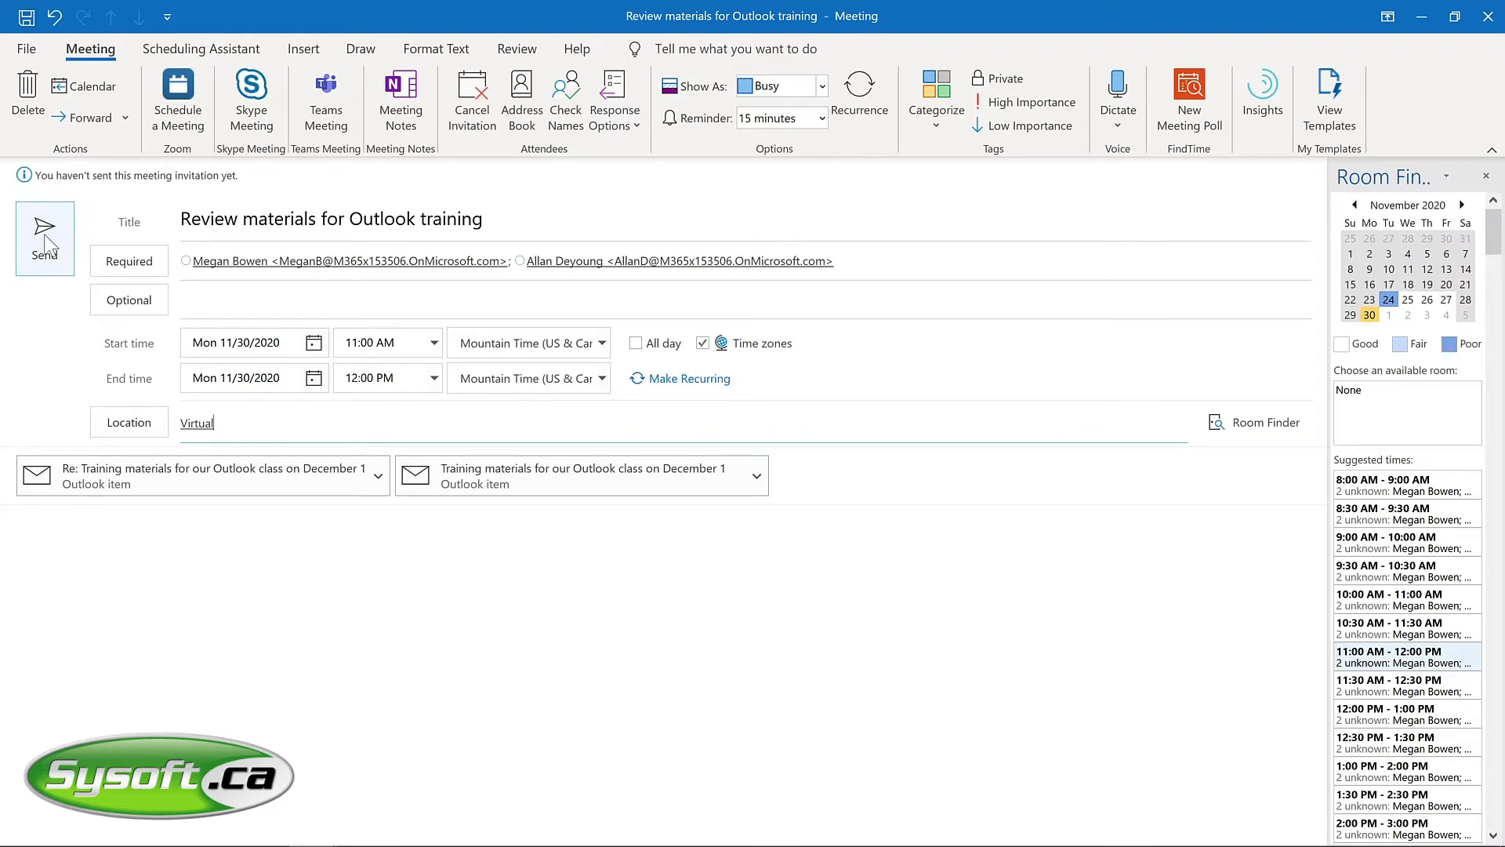
{"action": "left_click", "coordinate": [44, 246]}
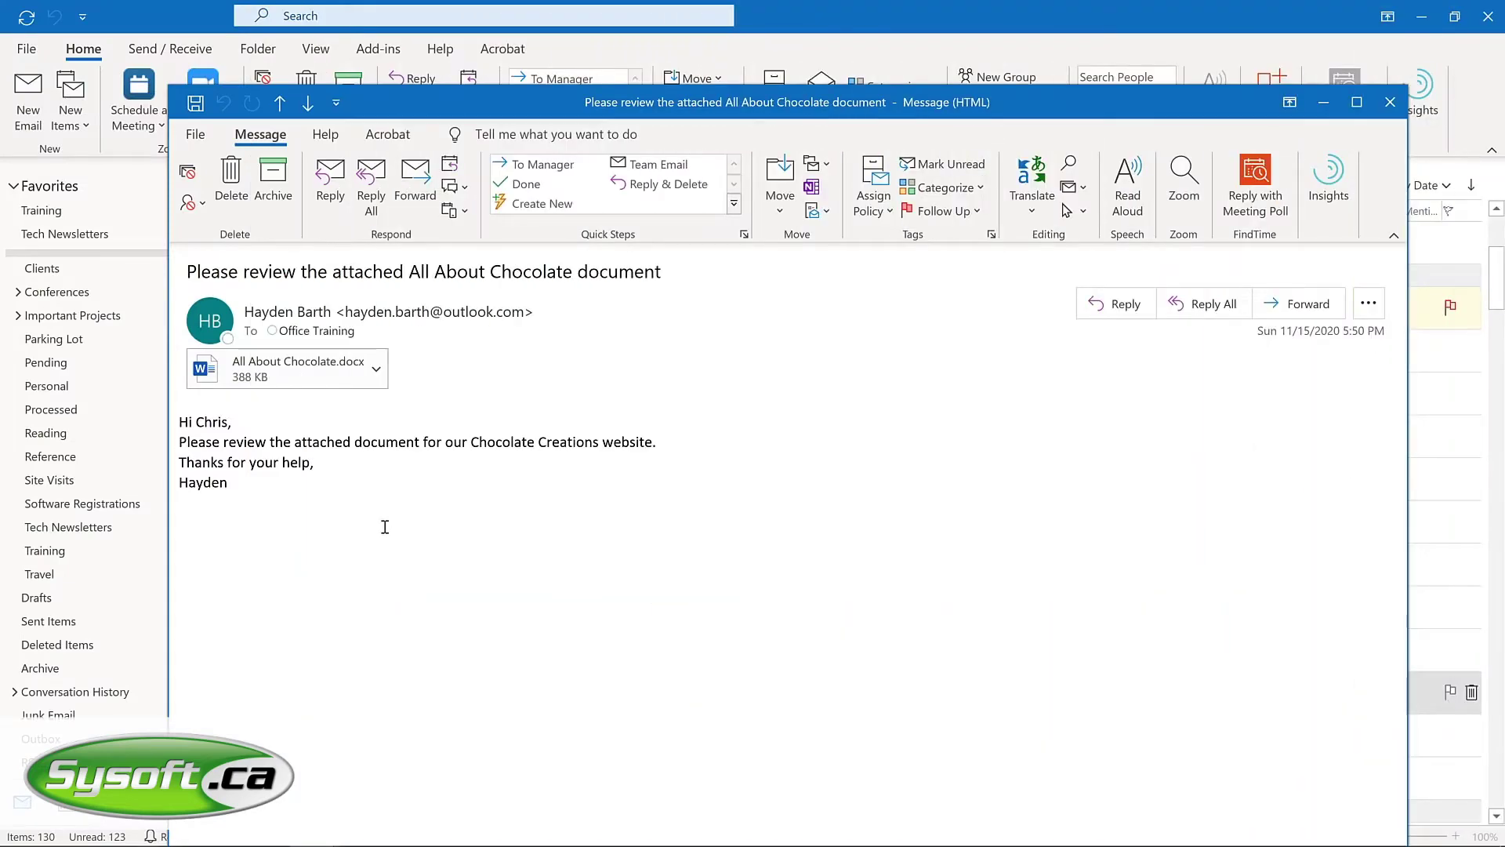
Check the Show Read Aloud setting in the Ease of Access options and accept the options dialog.
{"action": "left_click", "coordinate": [196, 134]}
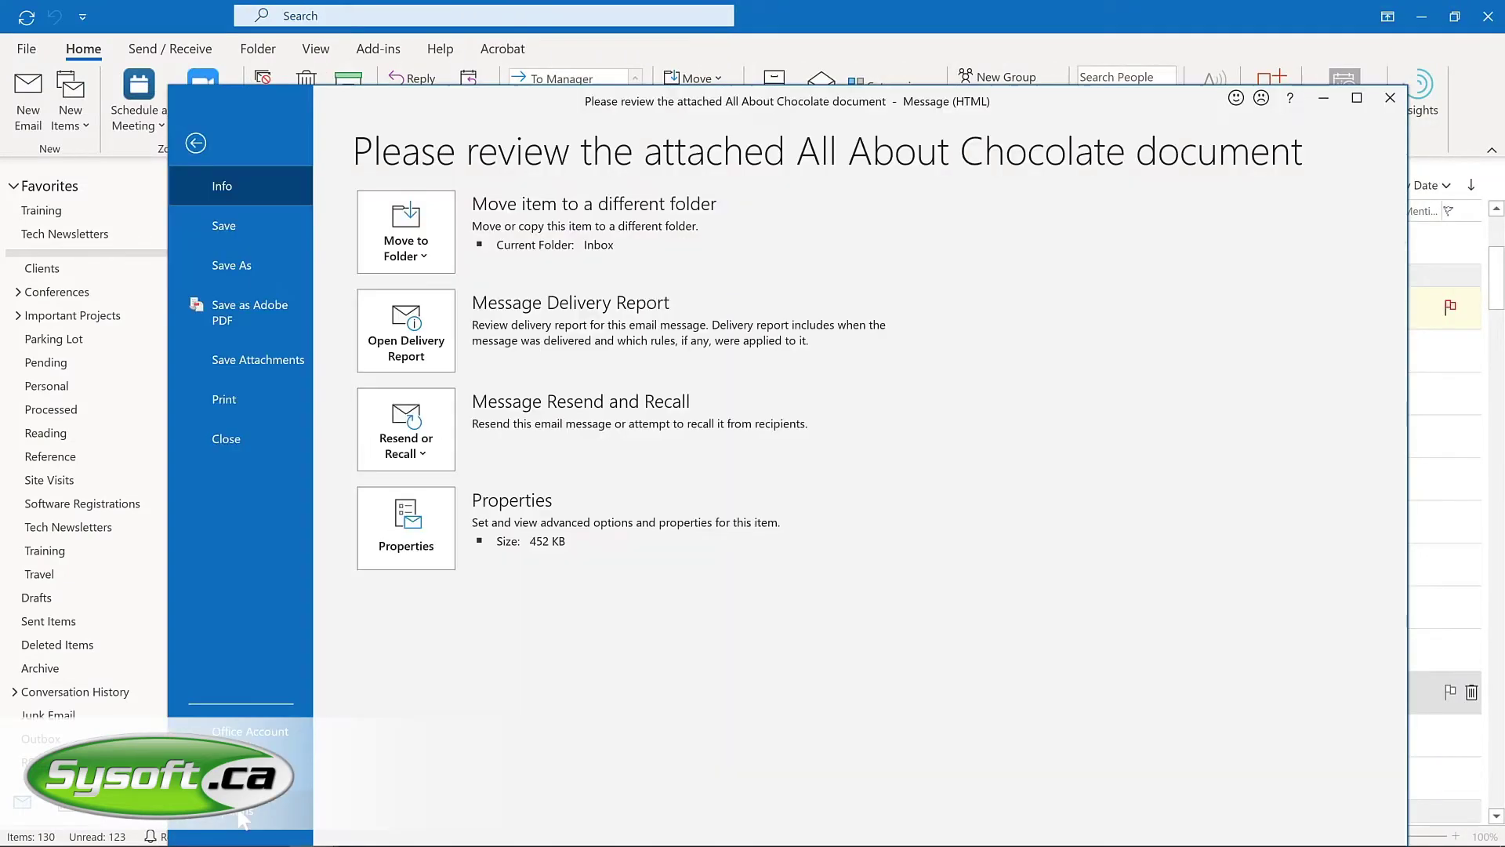
{"action": "left_click", "coordinate": [239, 812]}
{"action": "left_click", "coordinate": [460, 397]}
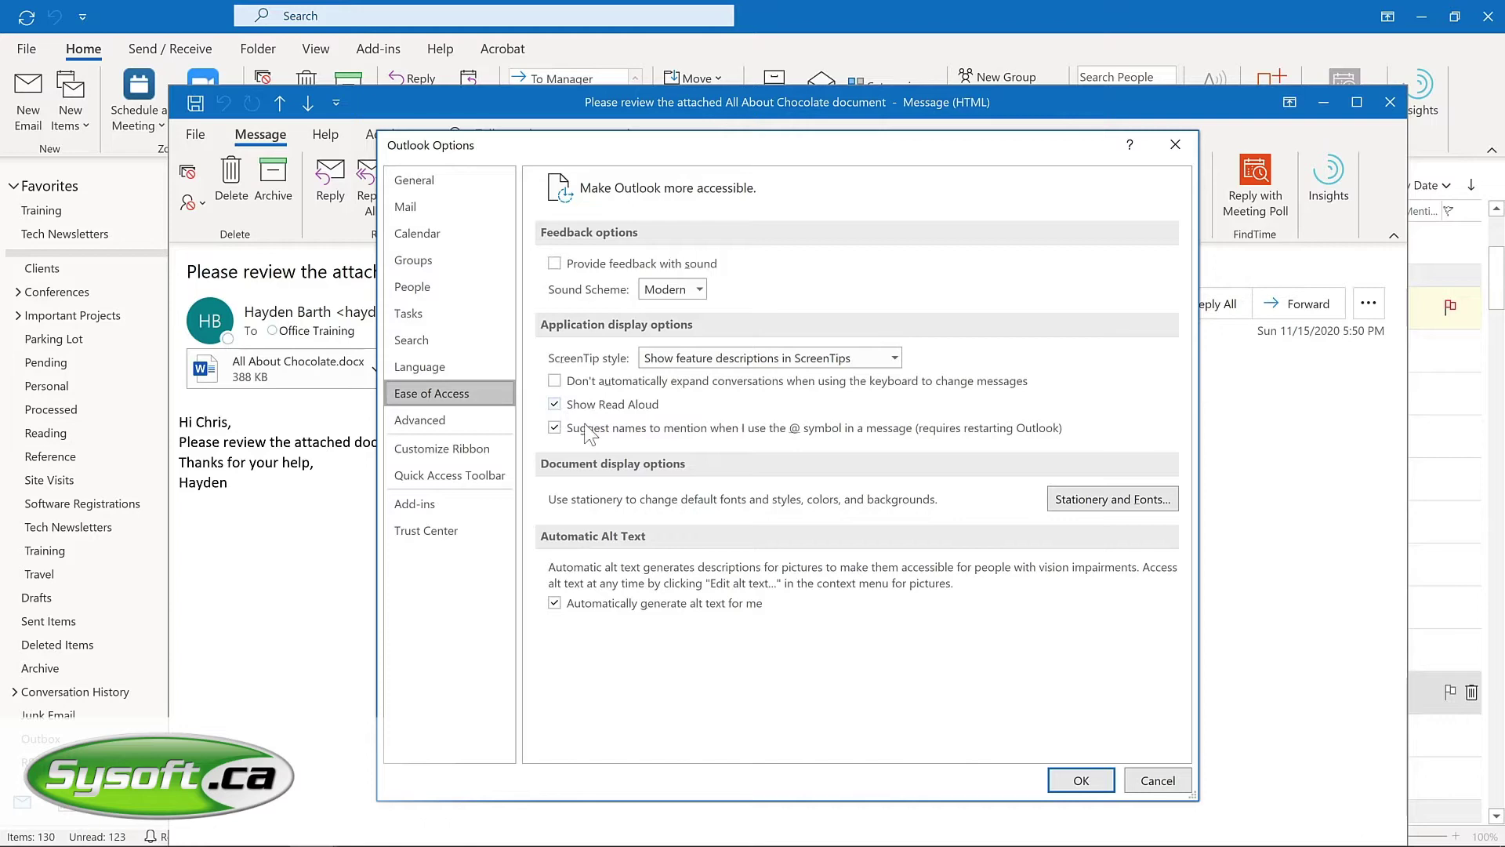
{"action": "key", "text": "Return"}
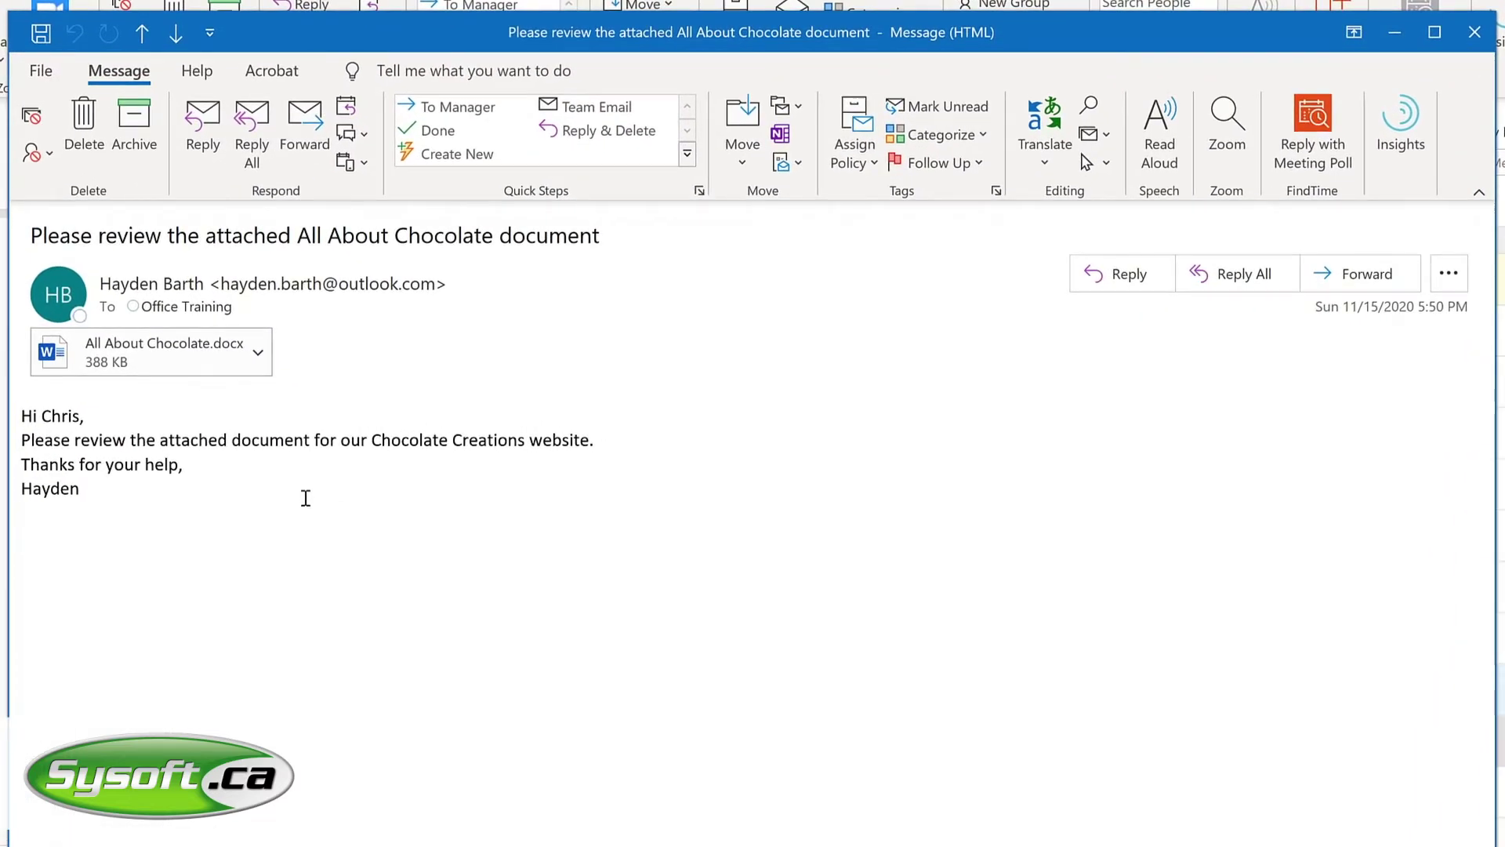
Play the All About Chocolate message with Read Aloud, pause it, replay from the line beginning "Please review", and pause again.
{"action": "left_click", "coordinate": [1160, 134]}
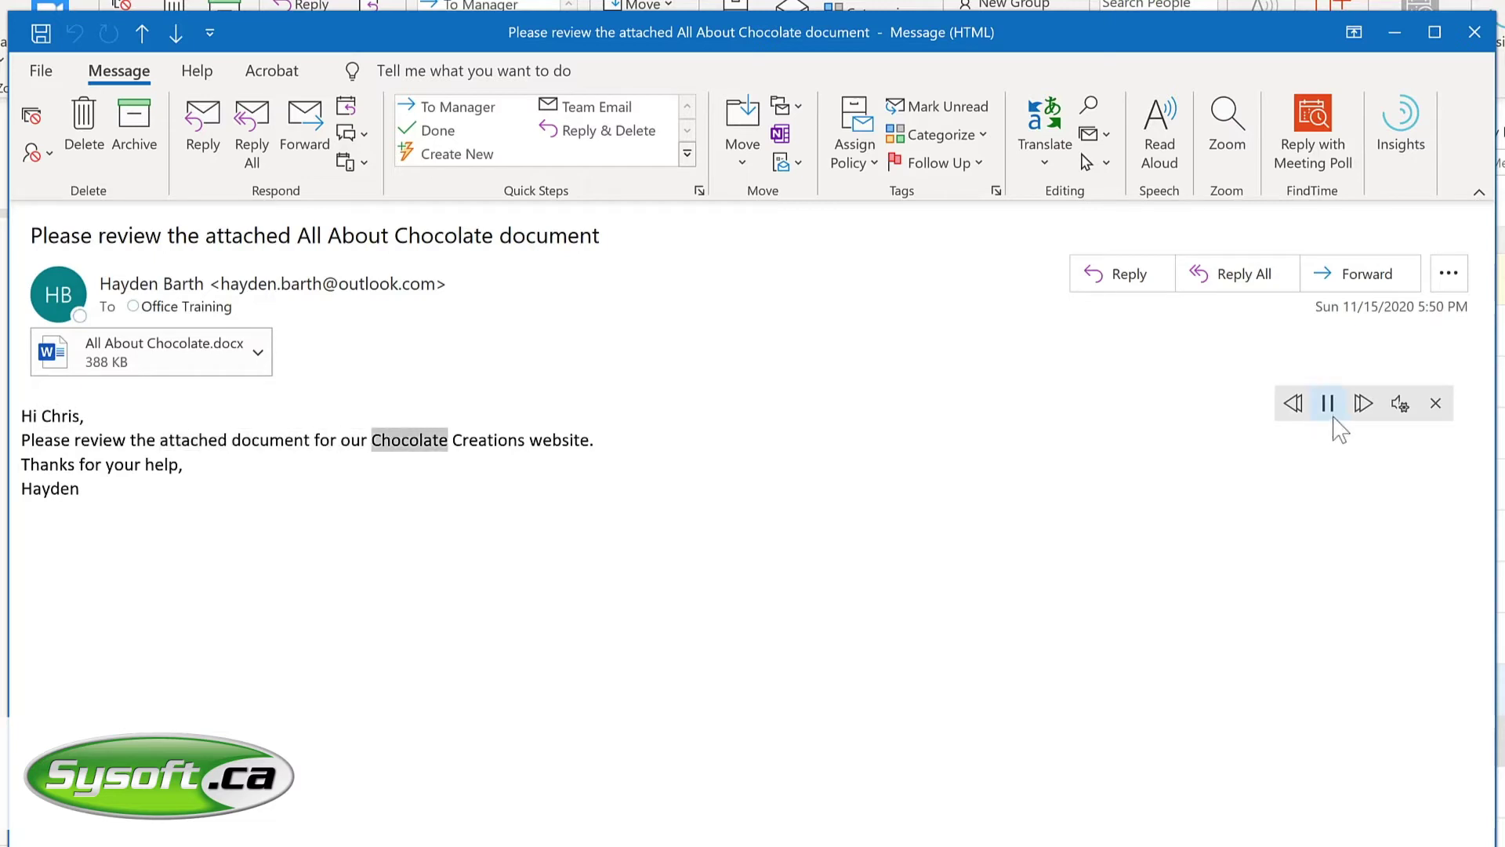
{"action": "left_click", "coordinate": [1328, 406]}
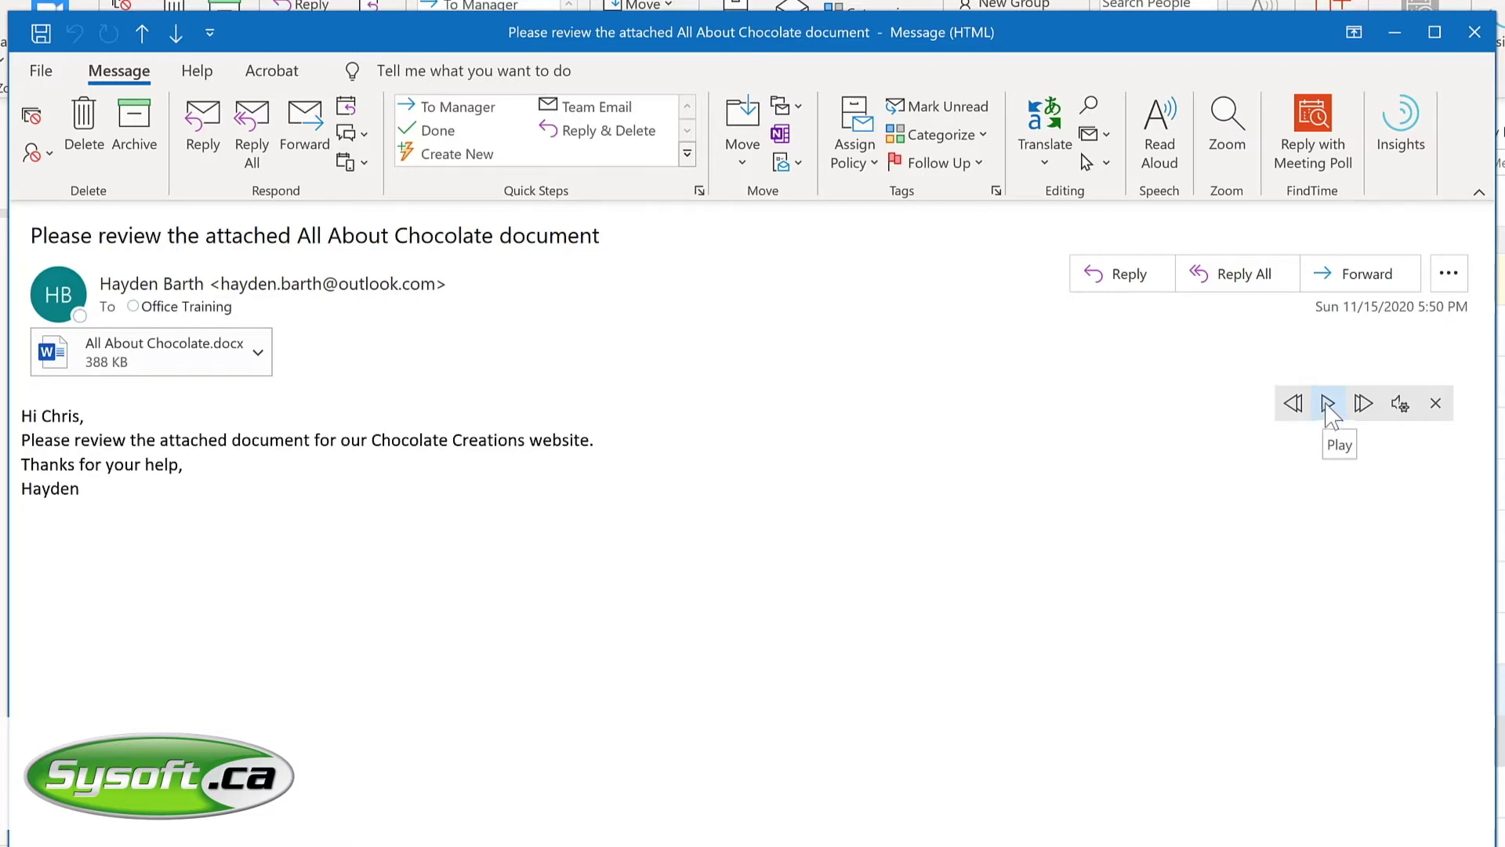
{"action": "left_click", "coordinate": [262, 439]}
{"action": "left_click", "coordinate": [1328, 403]}
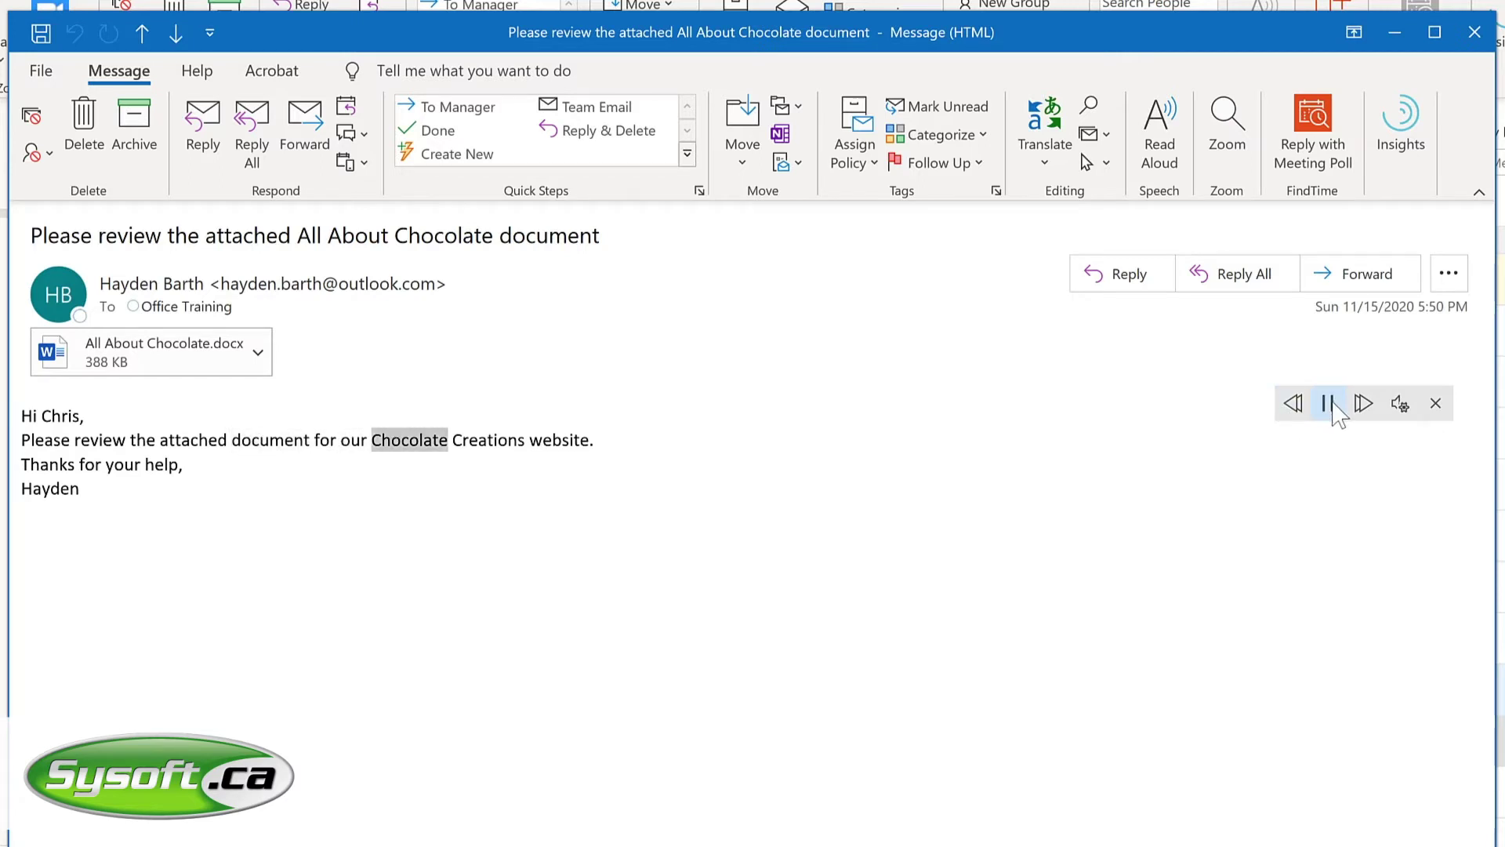
{"action": "left_click", "coordinate": [1331, 403]}
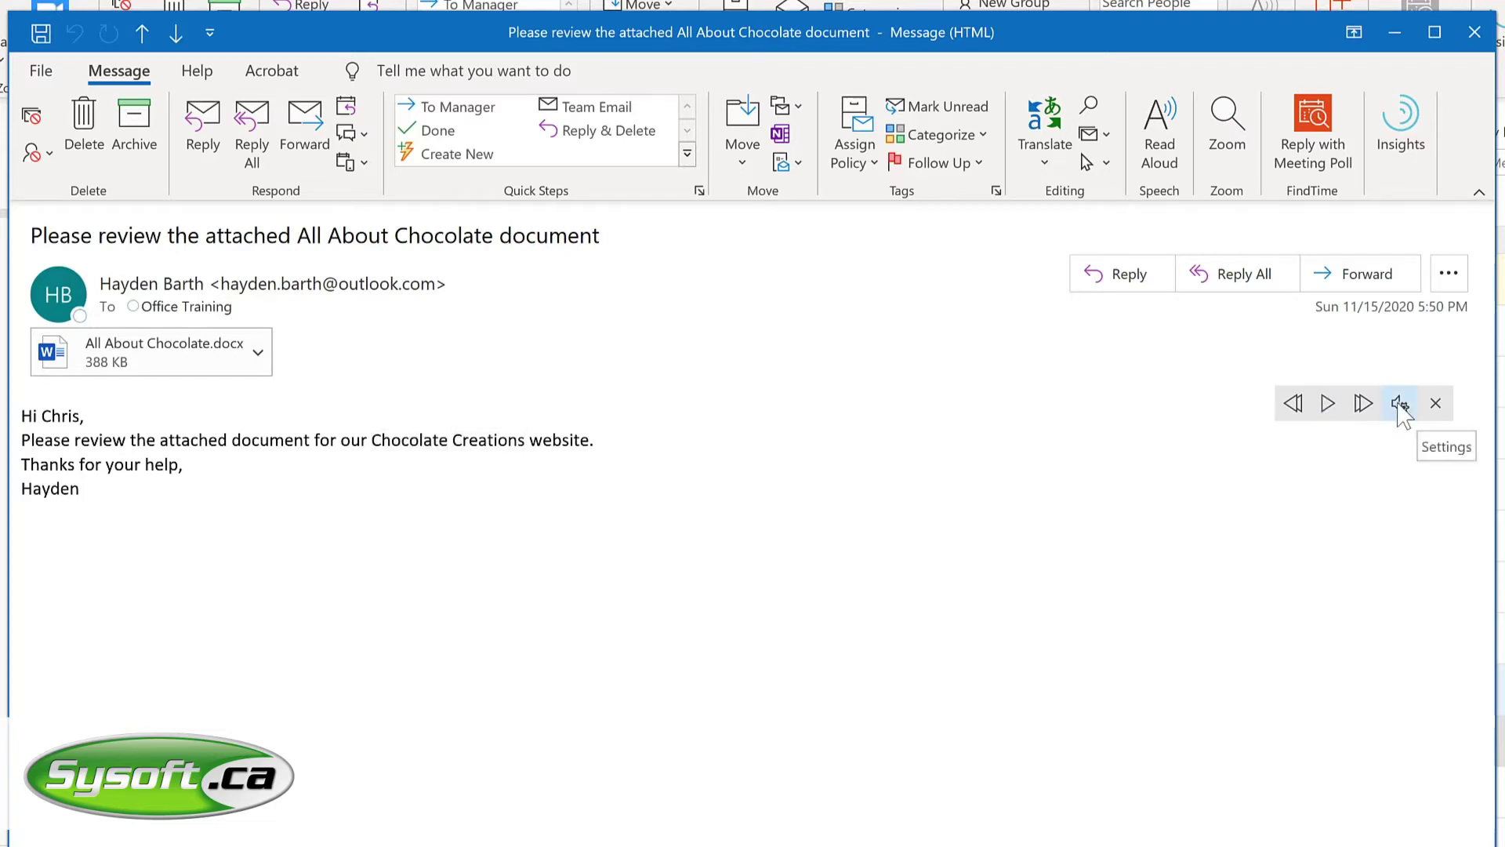
Make the Read Aloud reading speed slightly faster, choose the Microsoft Mark voice, and resume playback.
{"action": "left_click", "coordinate": [1398, 404]}
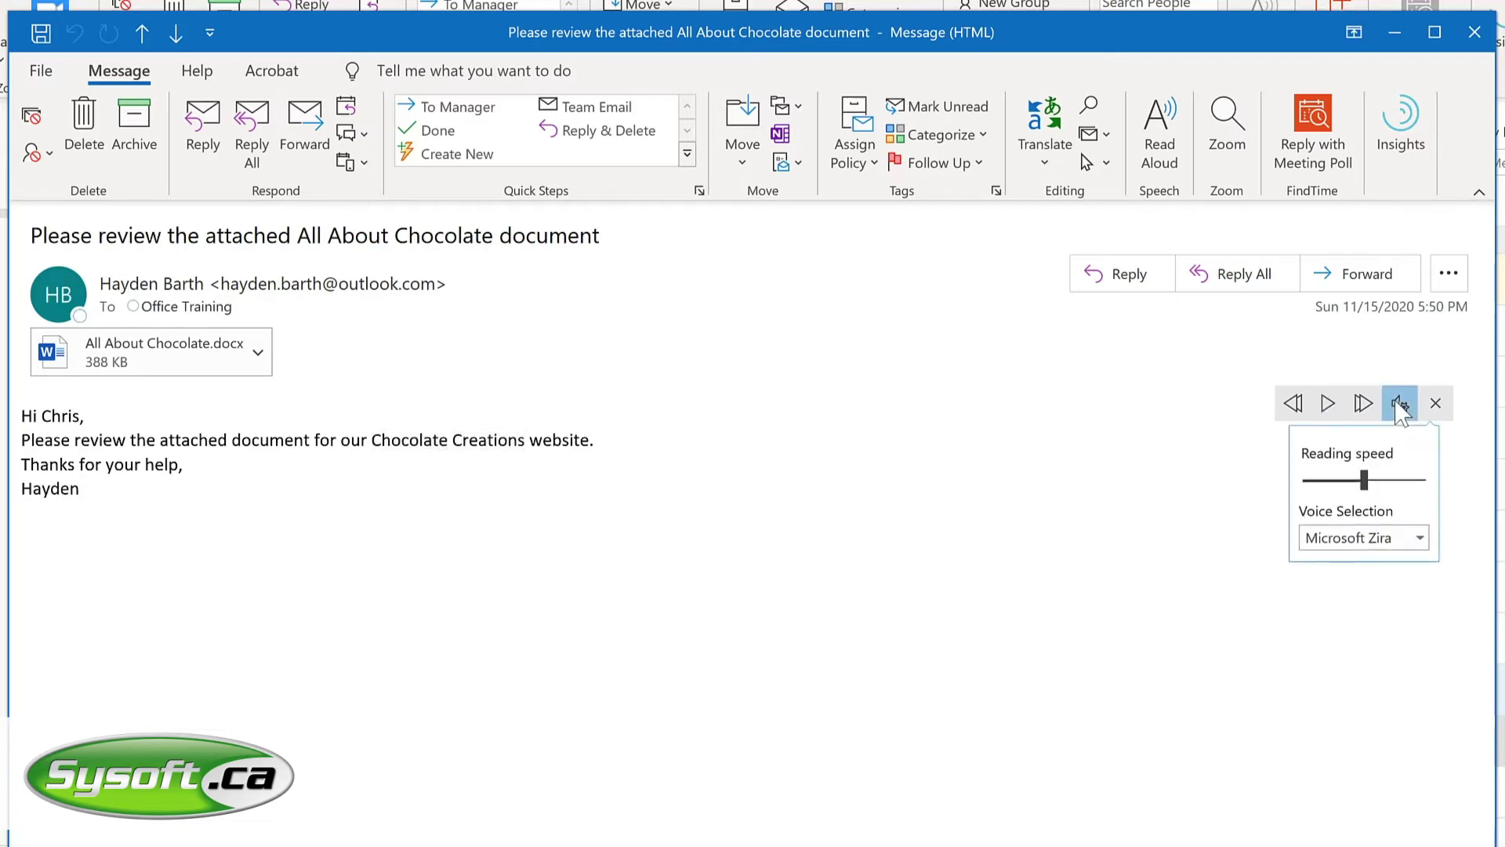
{"action": "left_click_drag", "start_coordinate": [1369, 486], "coordinate": [1382, 484]}
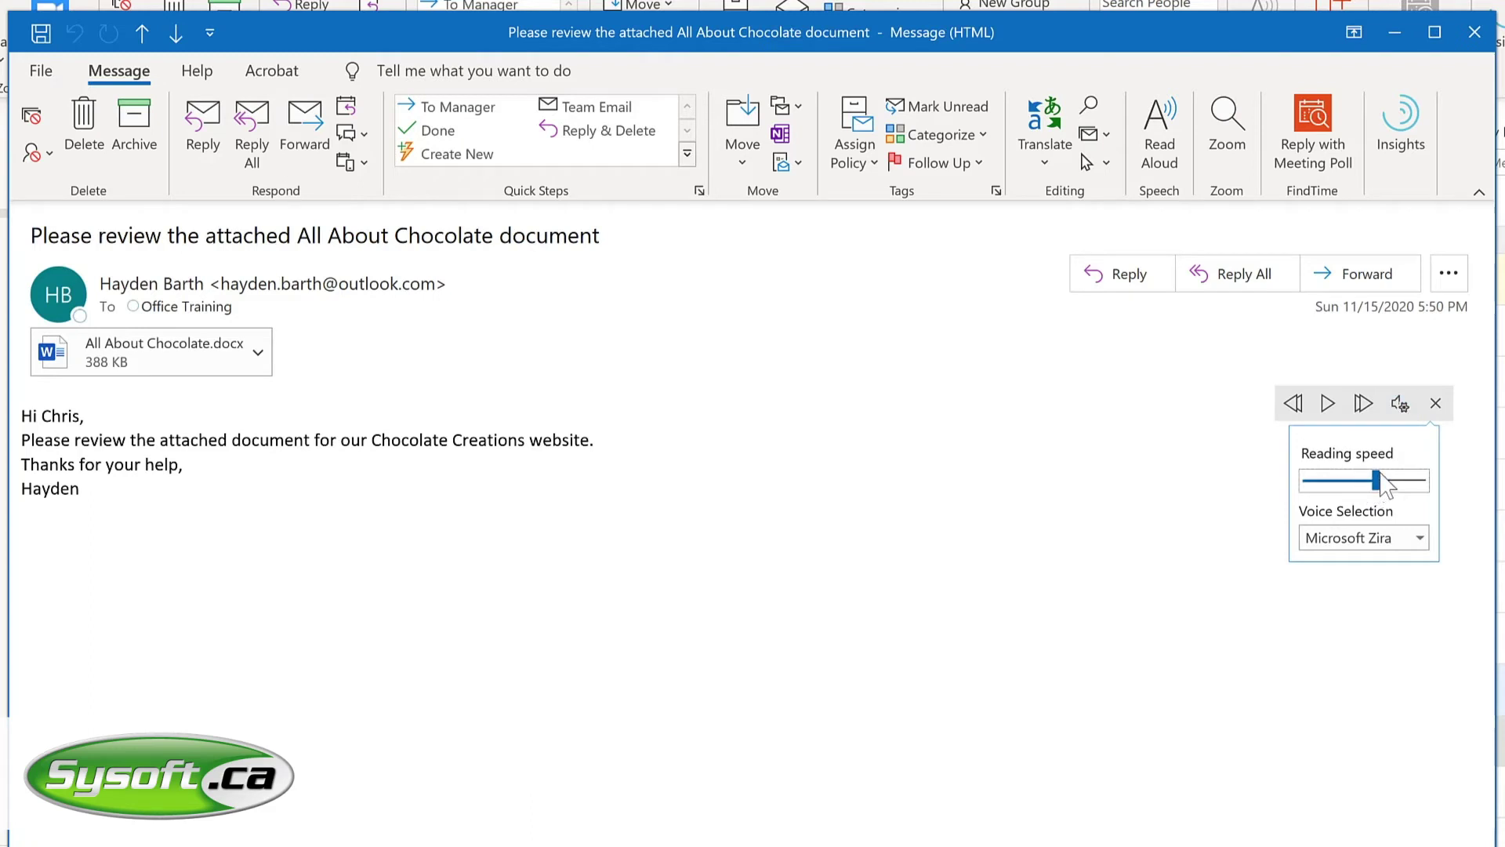
{"action": "left_click", "coordinate": [1420, 538]}
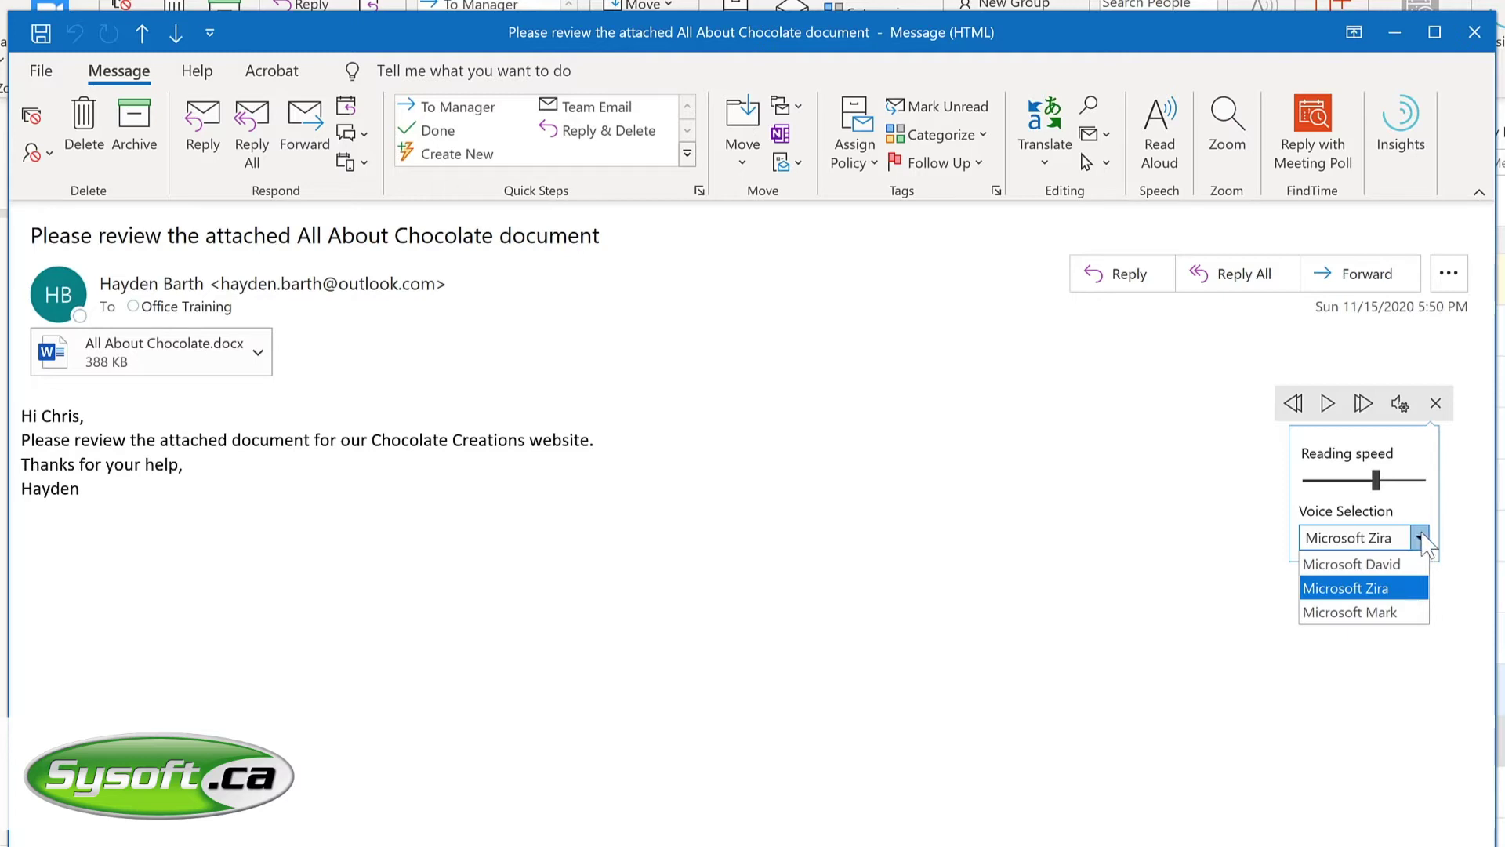
{"action": "left_click", "coordinate": [1402, 613]}
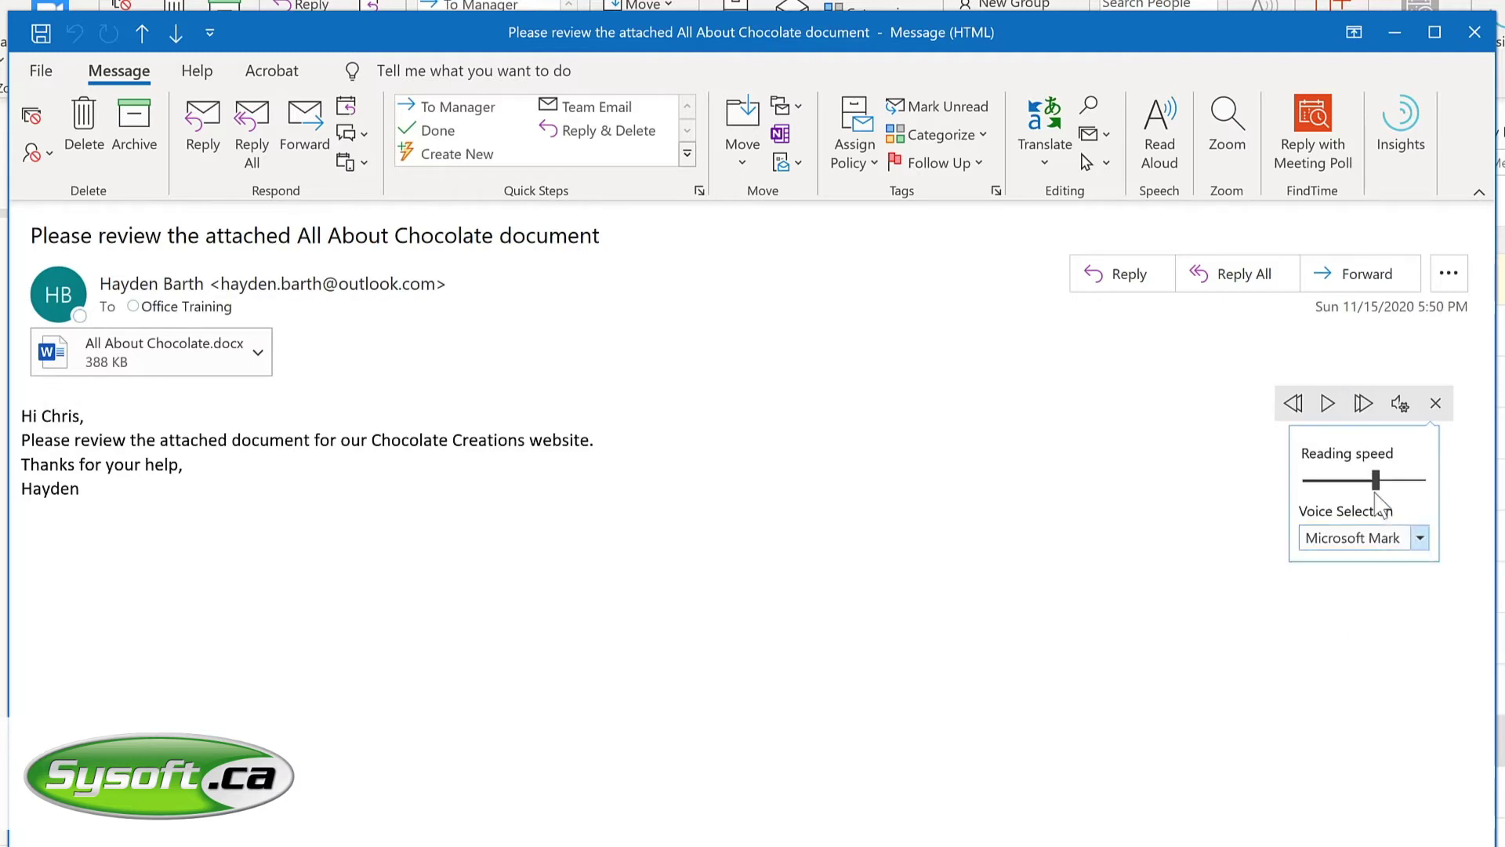
{"action": "left_click", "coordinate": [1328, 408]}
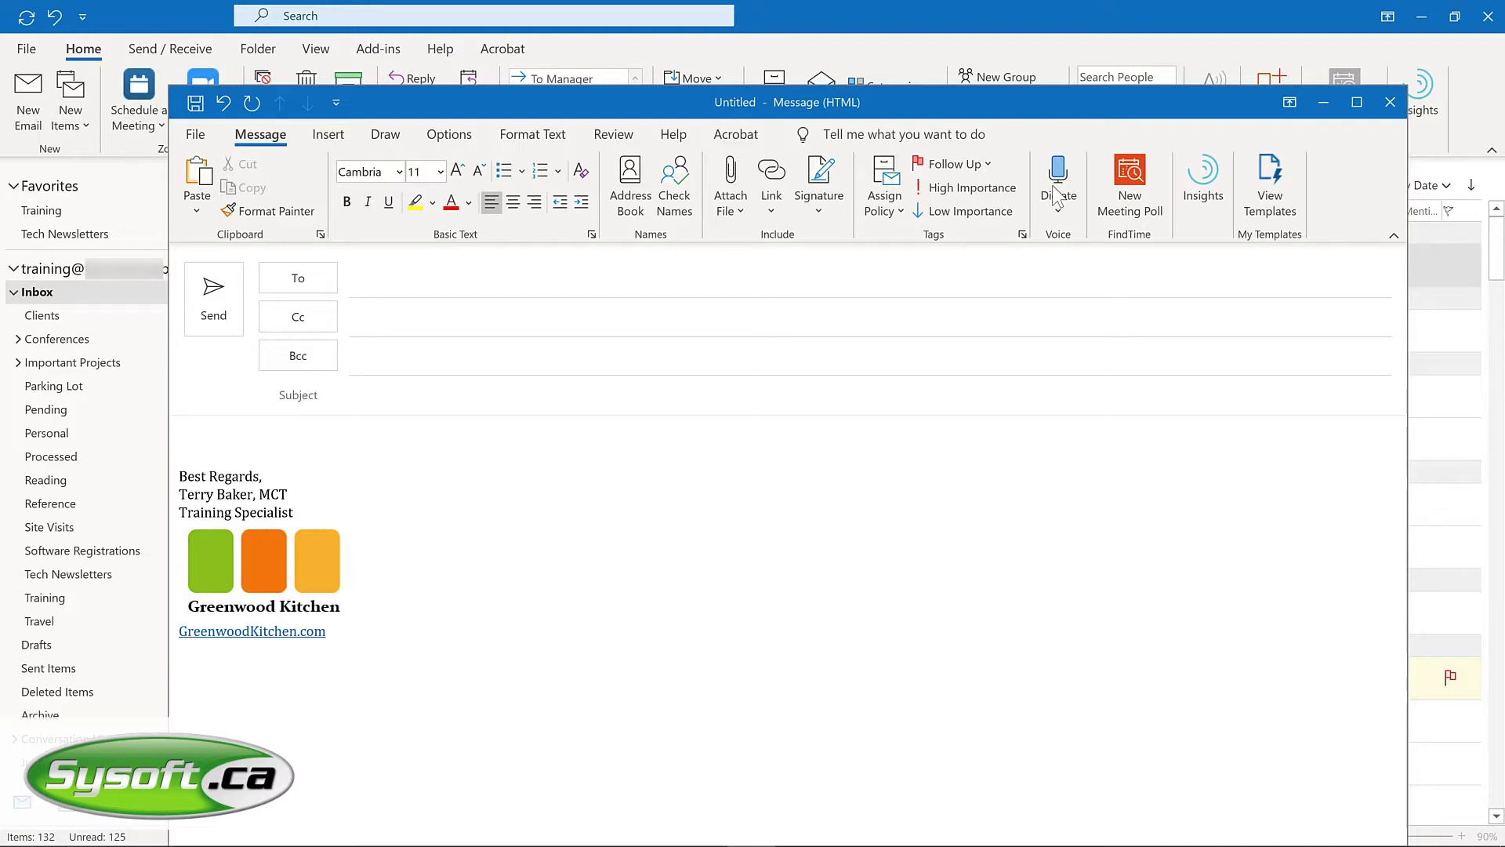
Dictate the subject "This is my subject line" and body text beginning "the dictation feature is a handy way to create and respond to" in the new message.
{"action": "left_click", "coordinate": [1059, 200]}
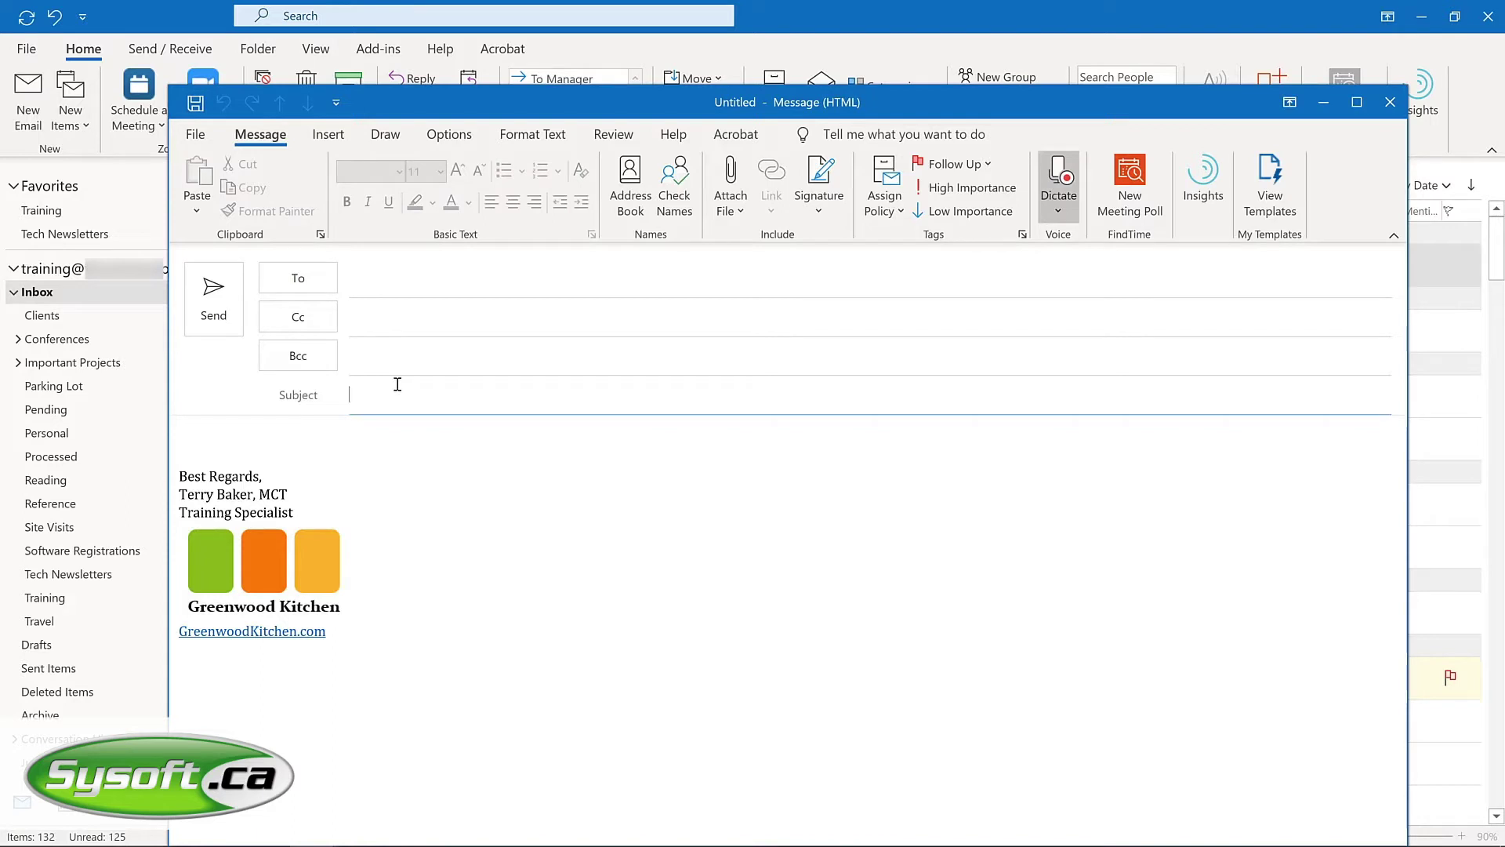
{"action": "left_click", "coordinate": [307, 444]}
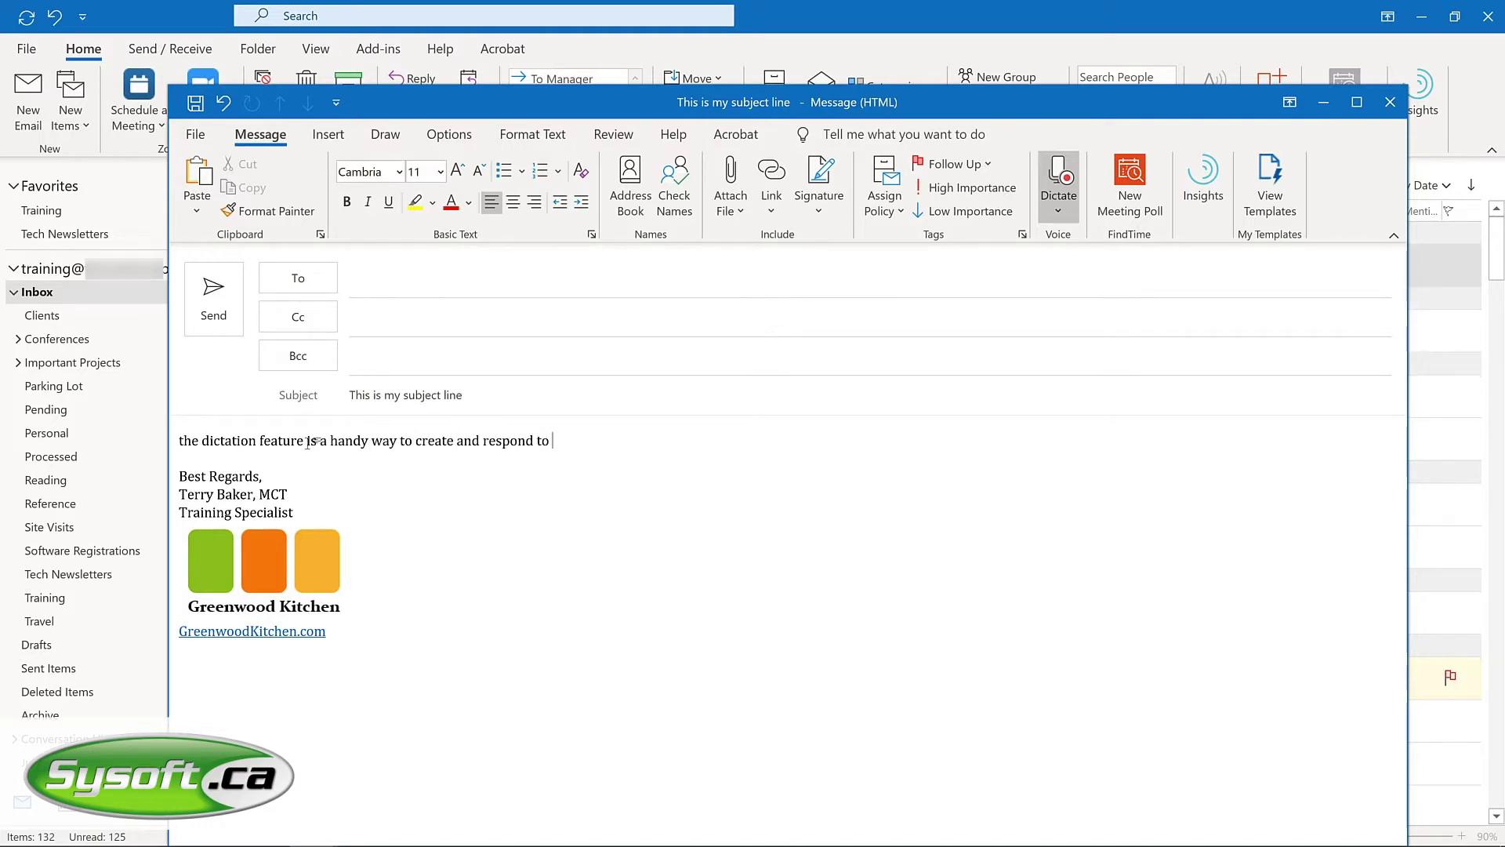
{"action": "left_click", "coordinate": [1059, 184]}
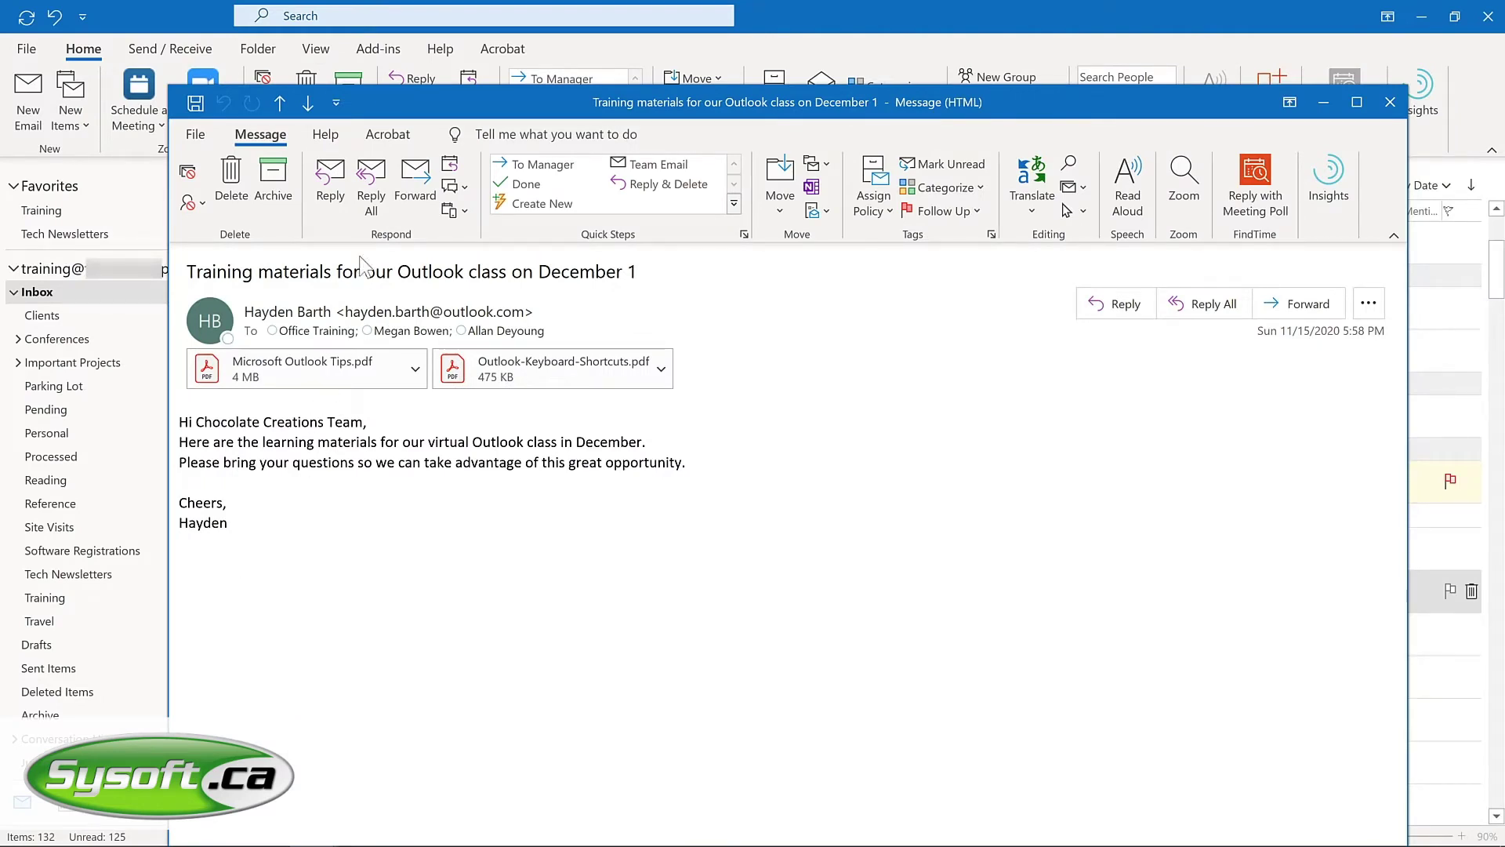
Reply to all recipients with "Thanks so much! I’m looking forward to working together to learn how to be more productive with Outlook.".
{"action": "left_click", "coordinate": [373, 190]}
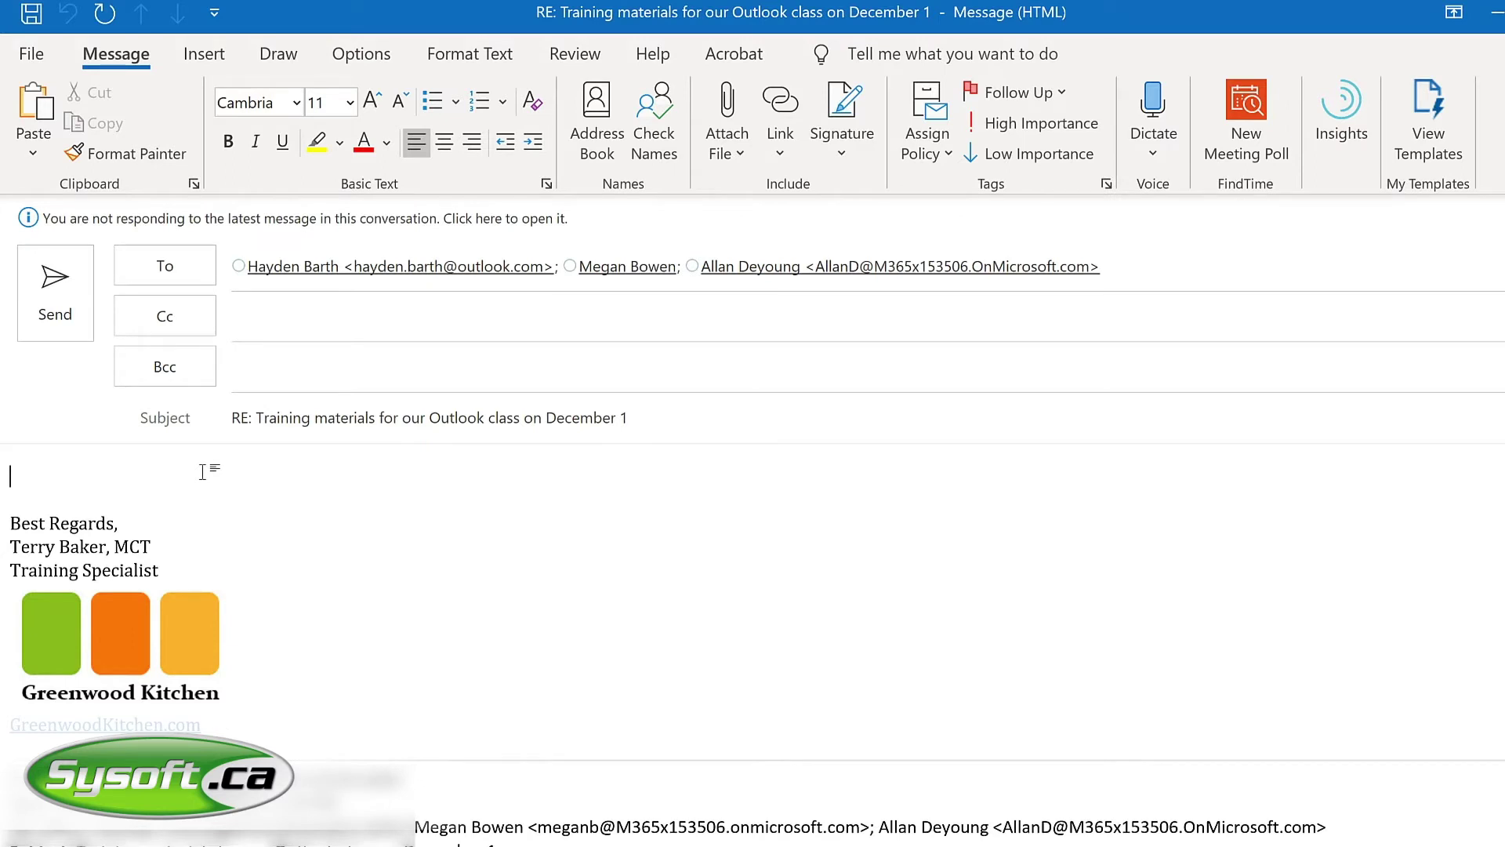
{"action": "type", "text": "Thanks so much! I’m looking forward to working together to learn how to be more productive with Outlook."}
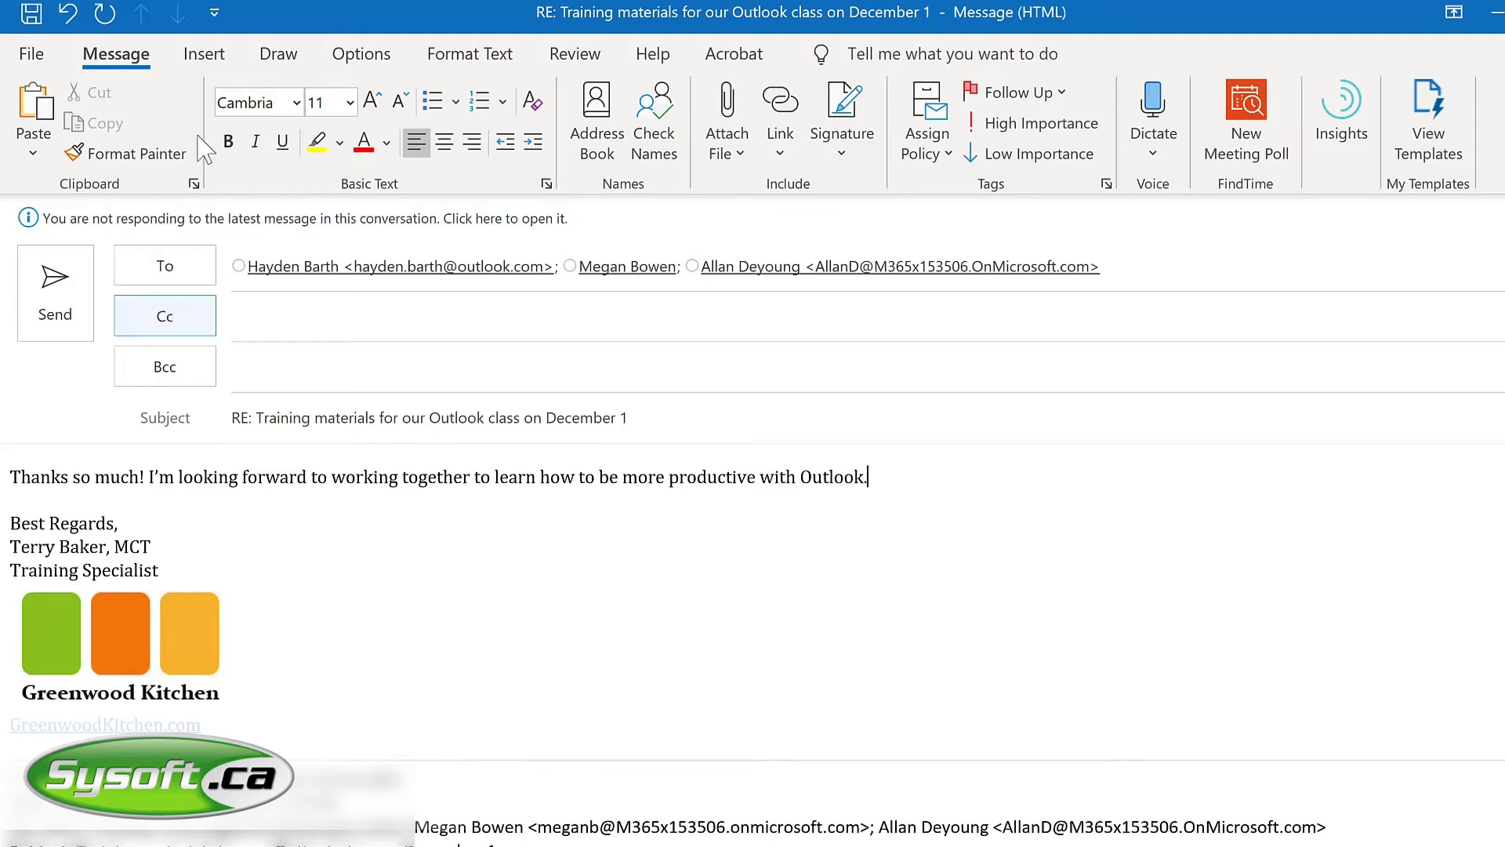
Delay delivery of the reply until 11/30/2020 at 7:00 AM and close the message properties.
{"action": "left_click", "coordinate": [373, 63]}
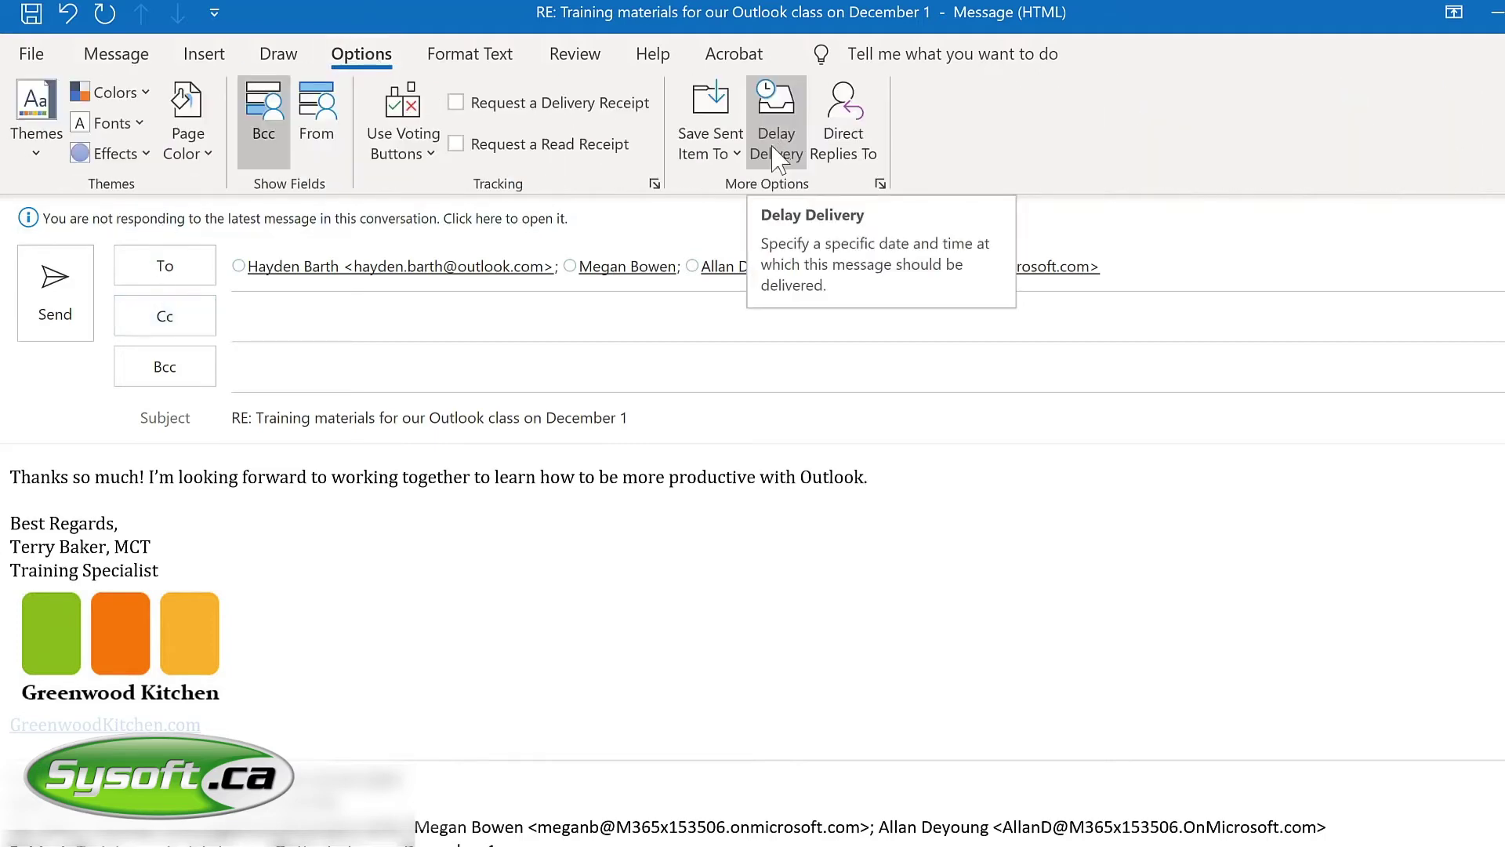
{"action": "left_click", "coordinate": [776, 149]}
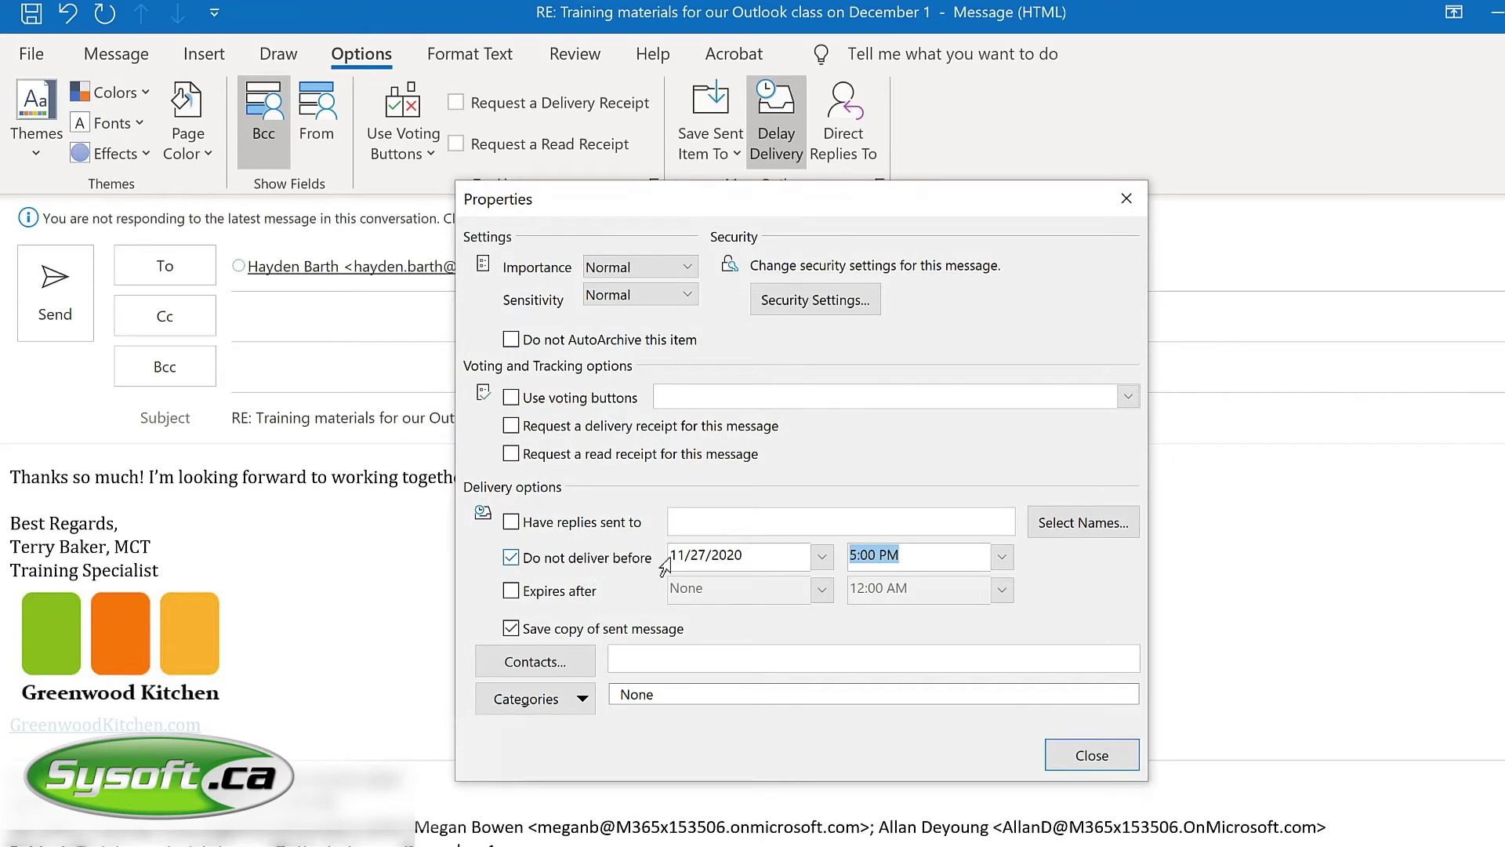
{"action": "left_click", "coordinate": [822, 556]}
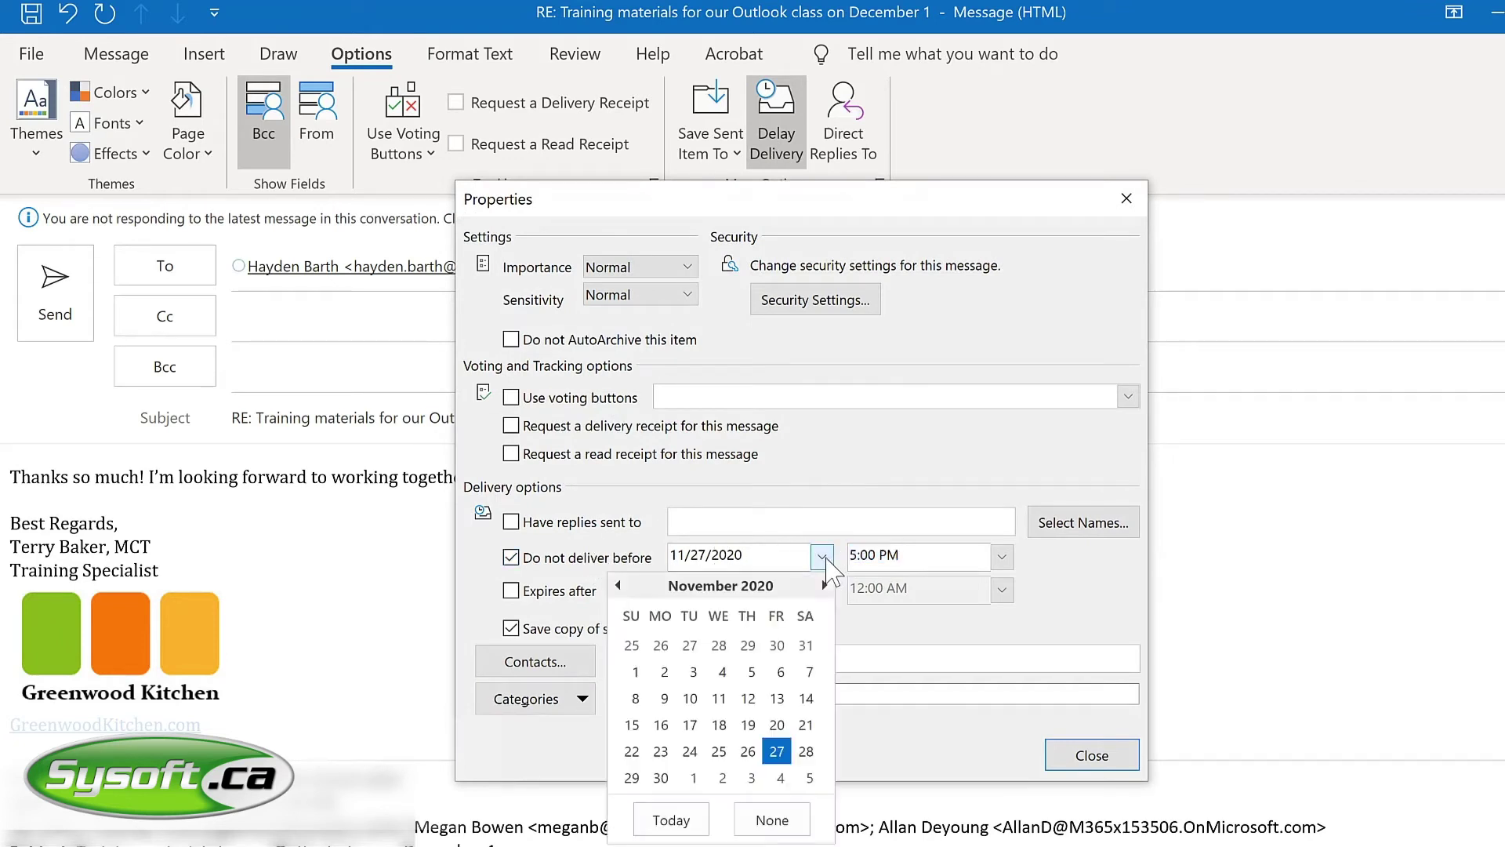
{"action": "left_click", "coordinate": [661, 777]}
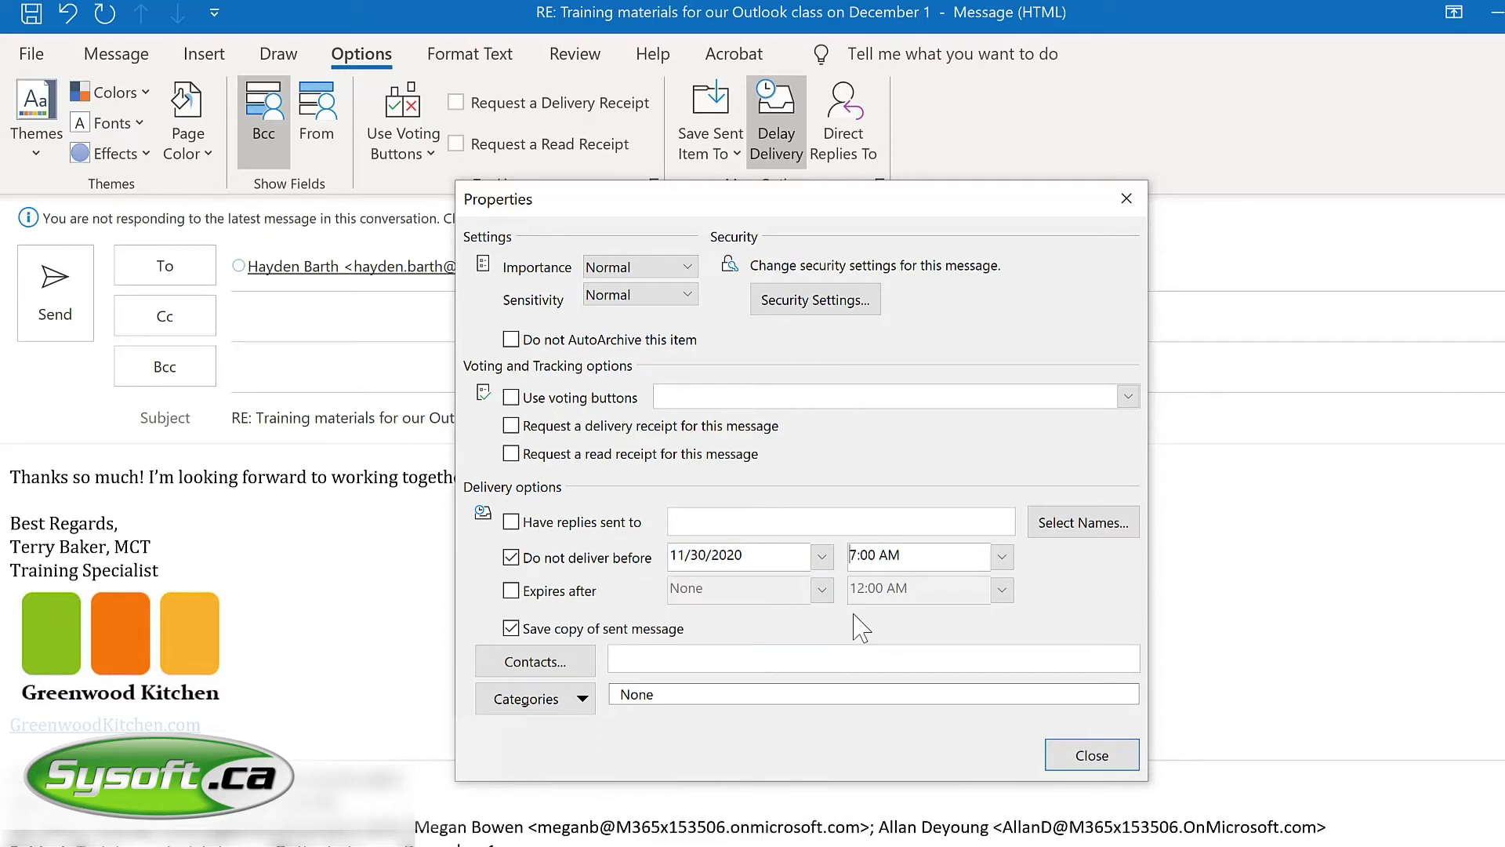
{"action": "left_click", "coordinate": [1101, 759]}
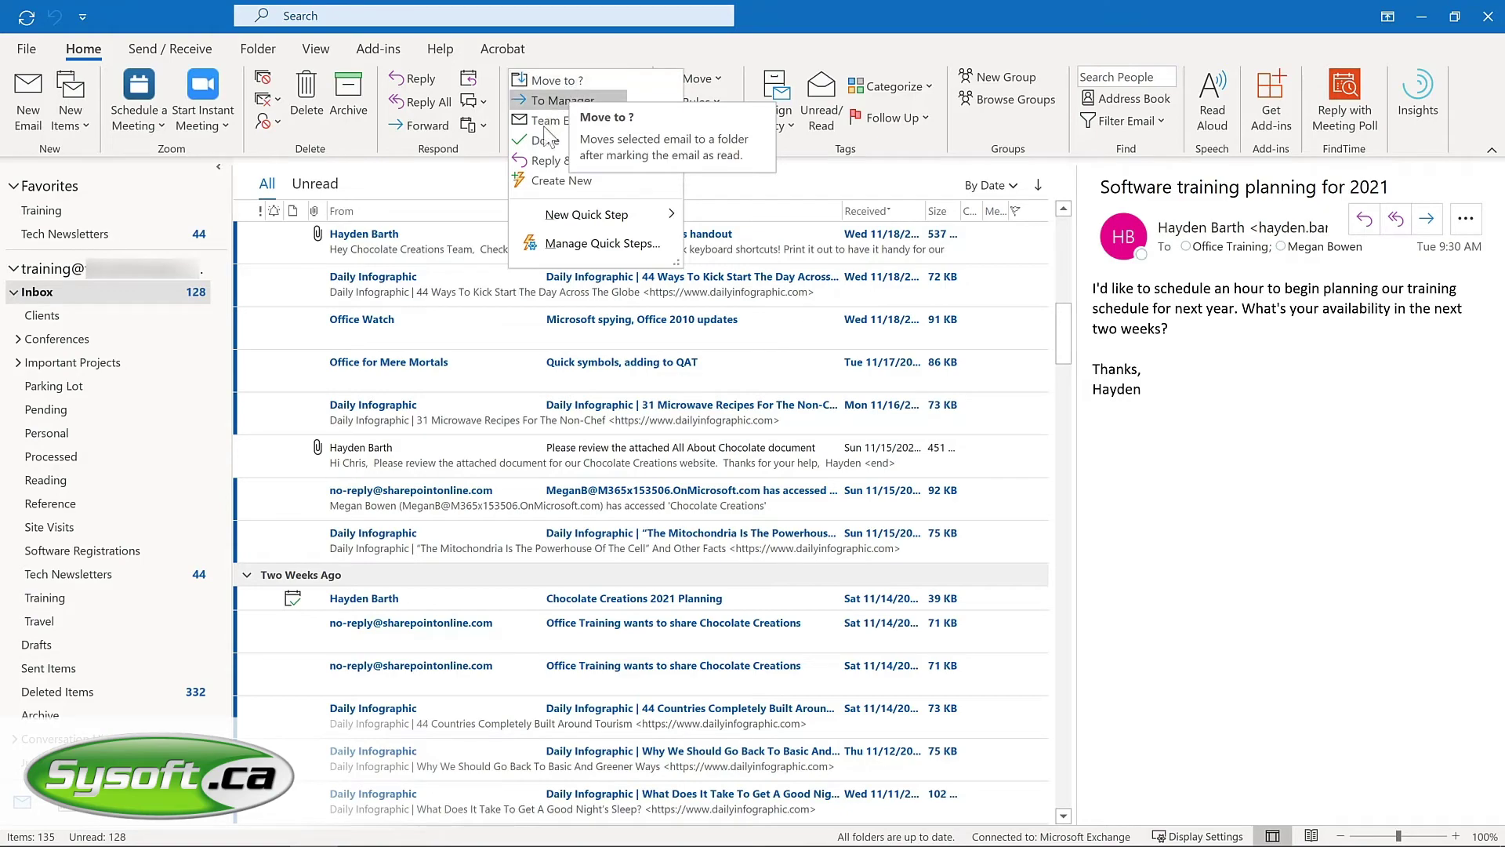
Create a custom Quick Step named Tech Newsletters that moves messages to the Tech Newsletters folder.
{"action": "left_click", "coordinate": [530, 182]}
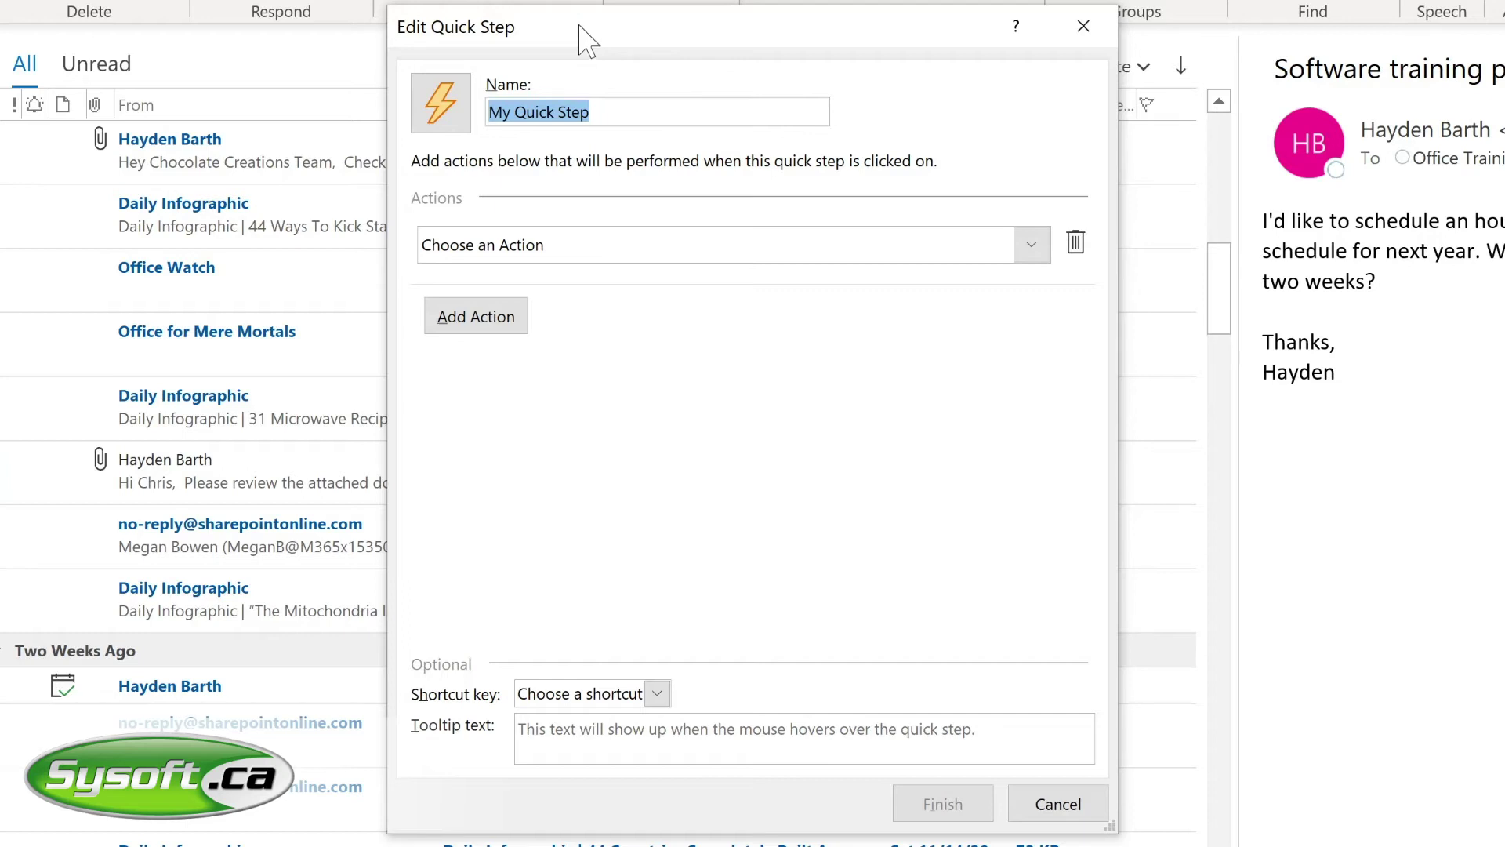
{"action": "type", "text": "Tech Newsletters"}
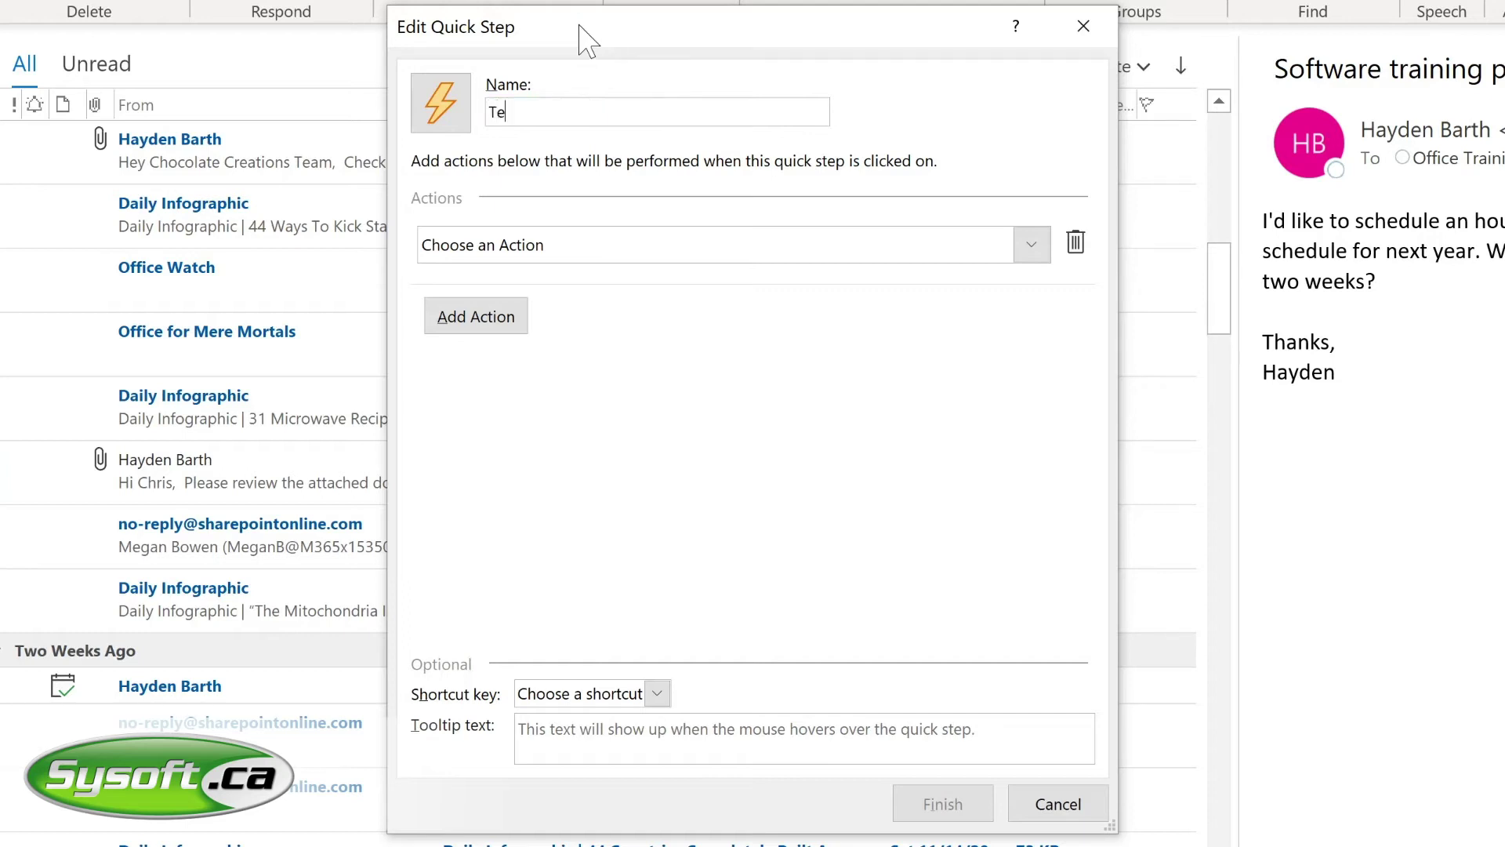
{"action": "left_click", "coordinate": [1030, 247]}
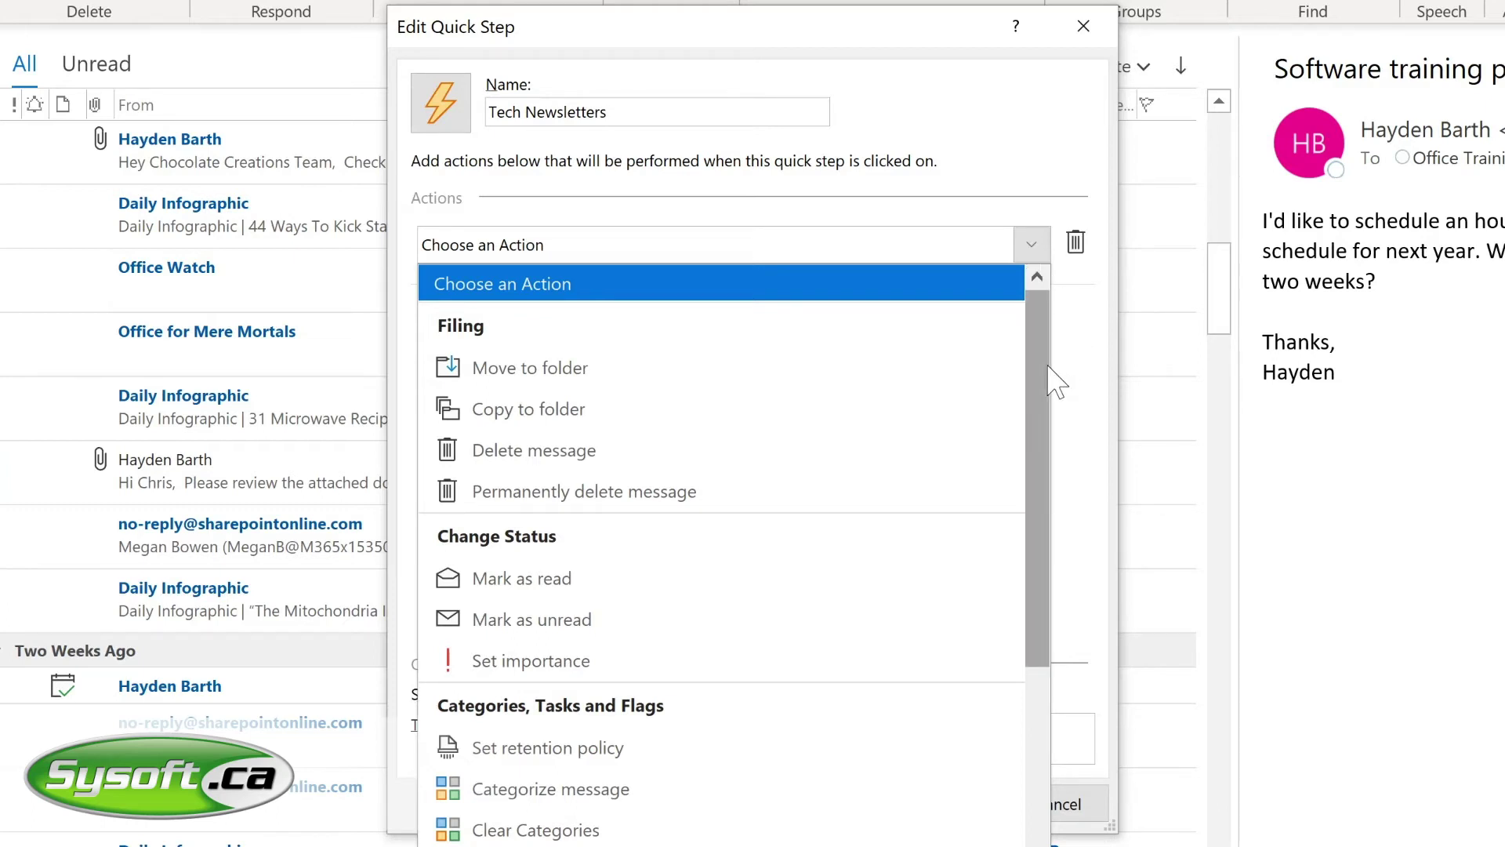
{"action": "left_click_drag", "start_coordinate": [1046, 384], "coordinate": [1033, 599]}
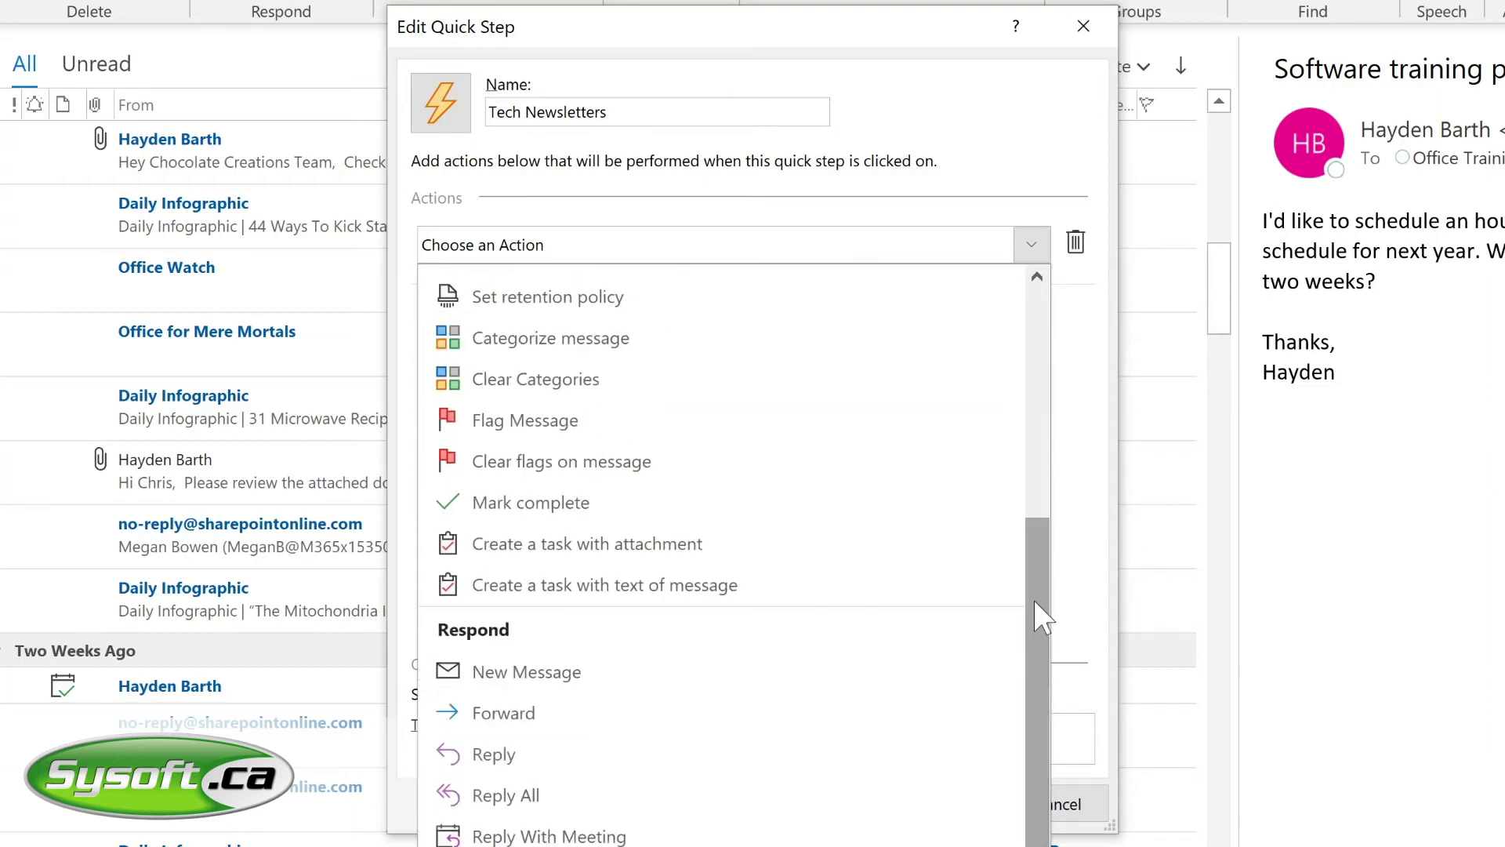
{"action": "left_click_drag", "start_coordinate": [1034, 599], "coordinate": [1027, 731]}
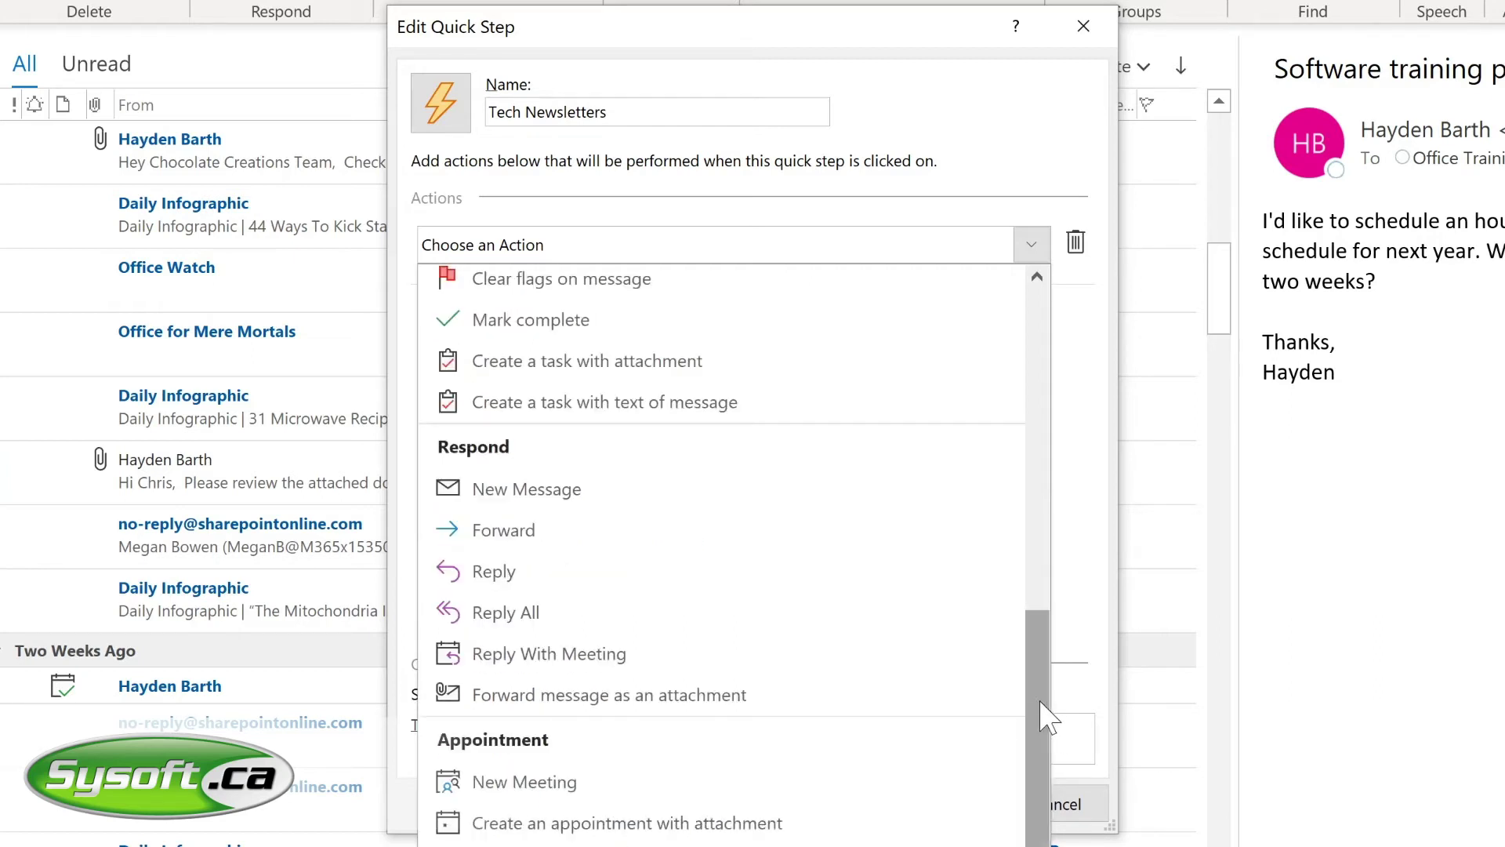
{"action": "scroll", "coordinate": [568, 363], "scroll_direction": "up", "scroll_amount": 10}
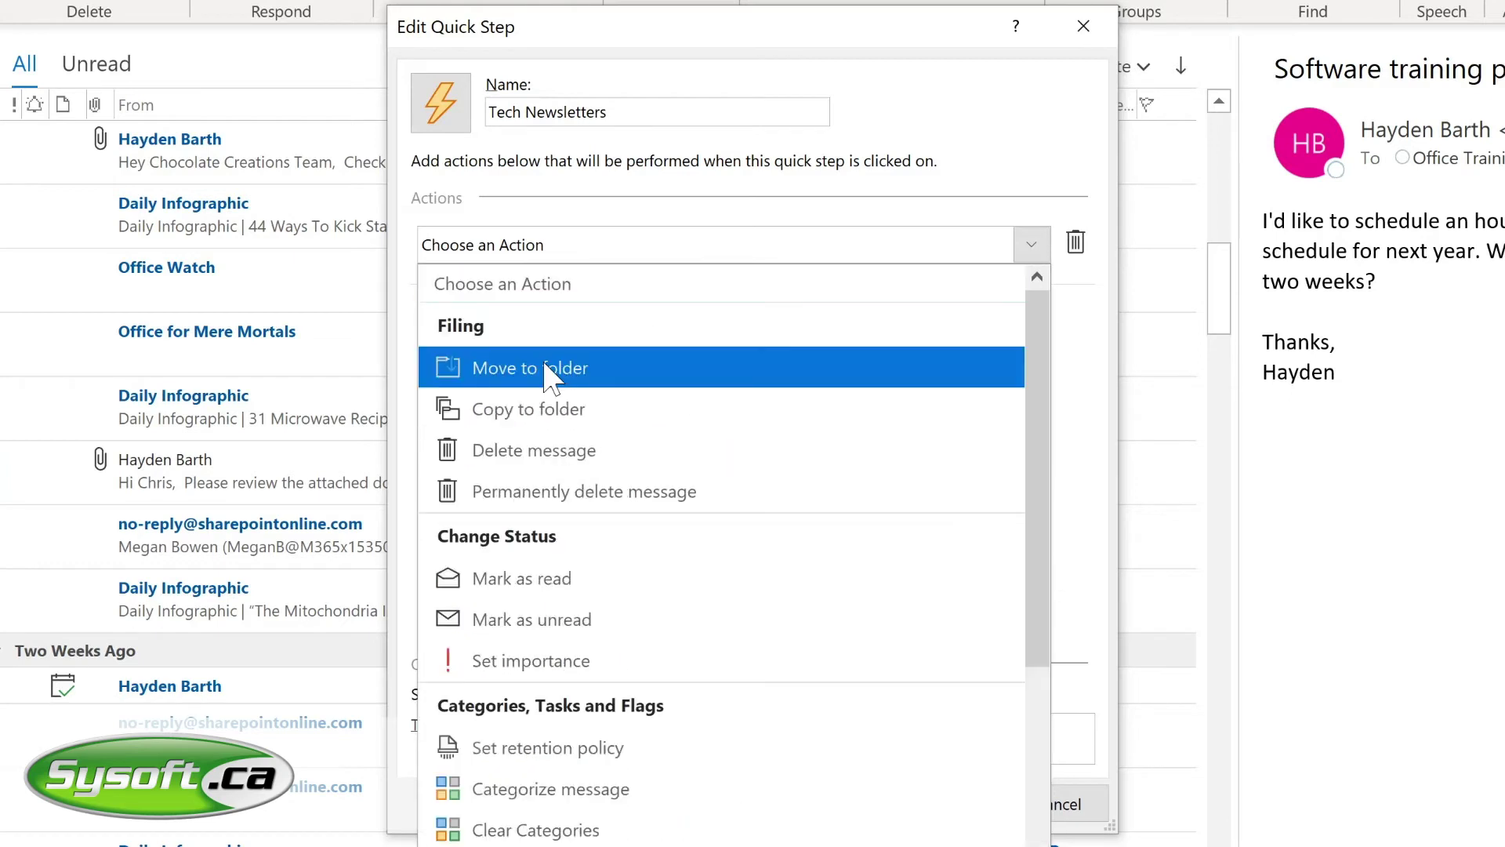
{"action": "left_click", "coordinate": [570, 372]}
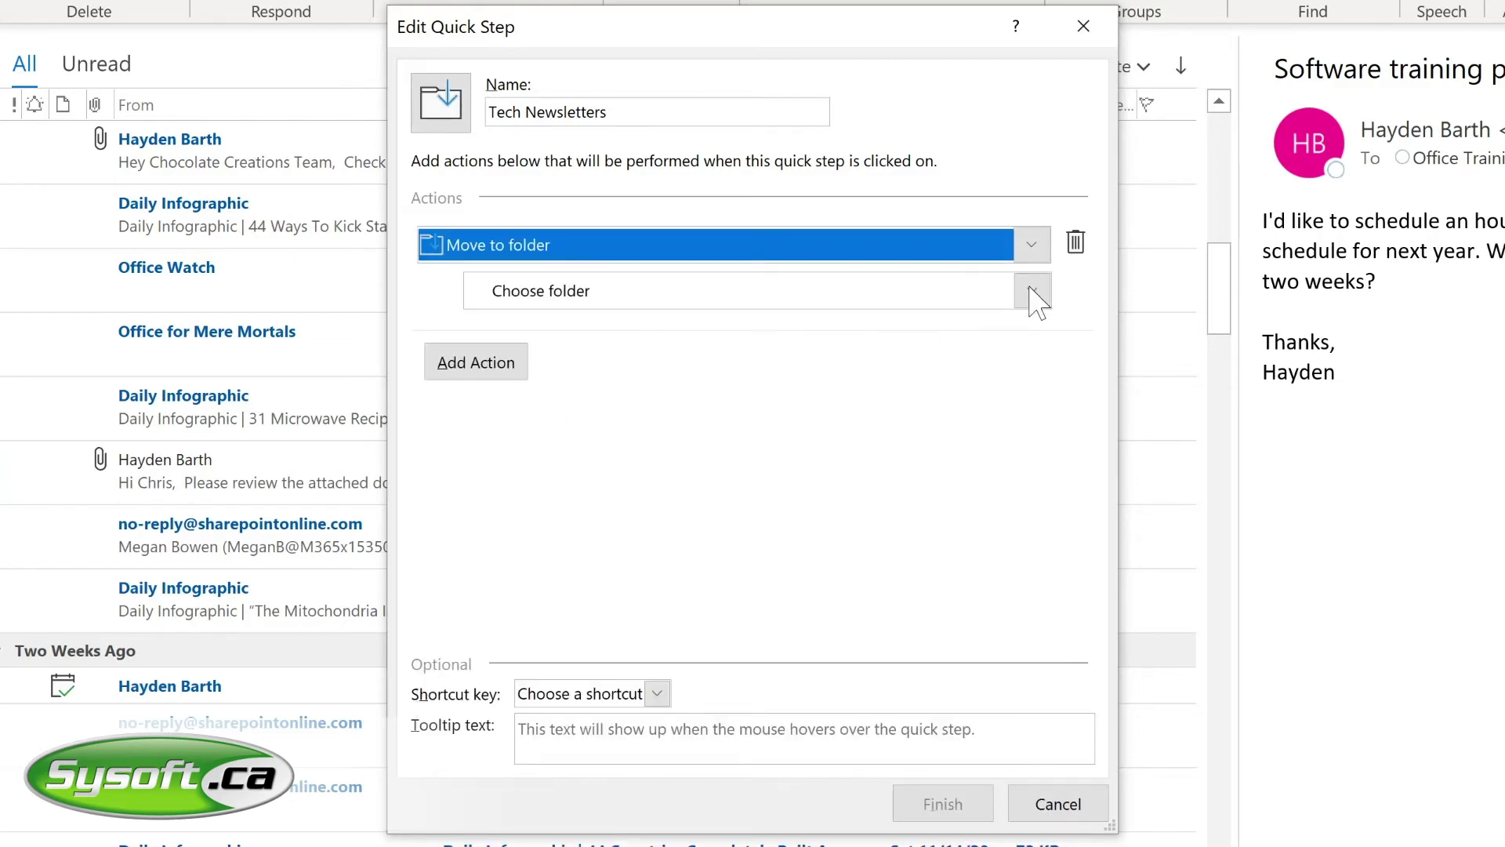
{"action": "left_click", "coordinate": [1033, 292]}
{"action": "left_click", "coordinate": [1034, 293]}
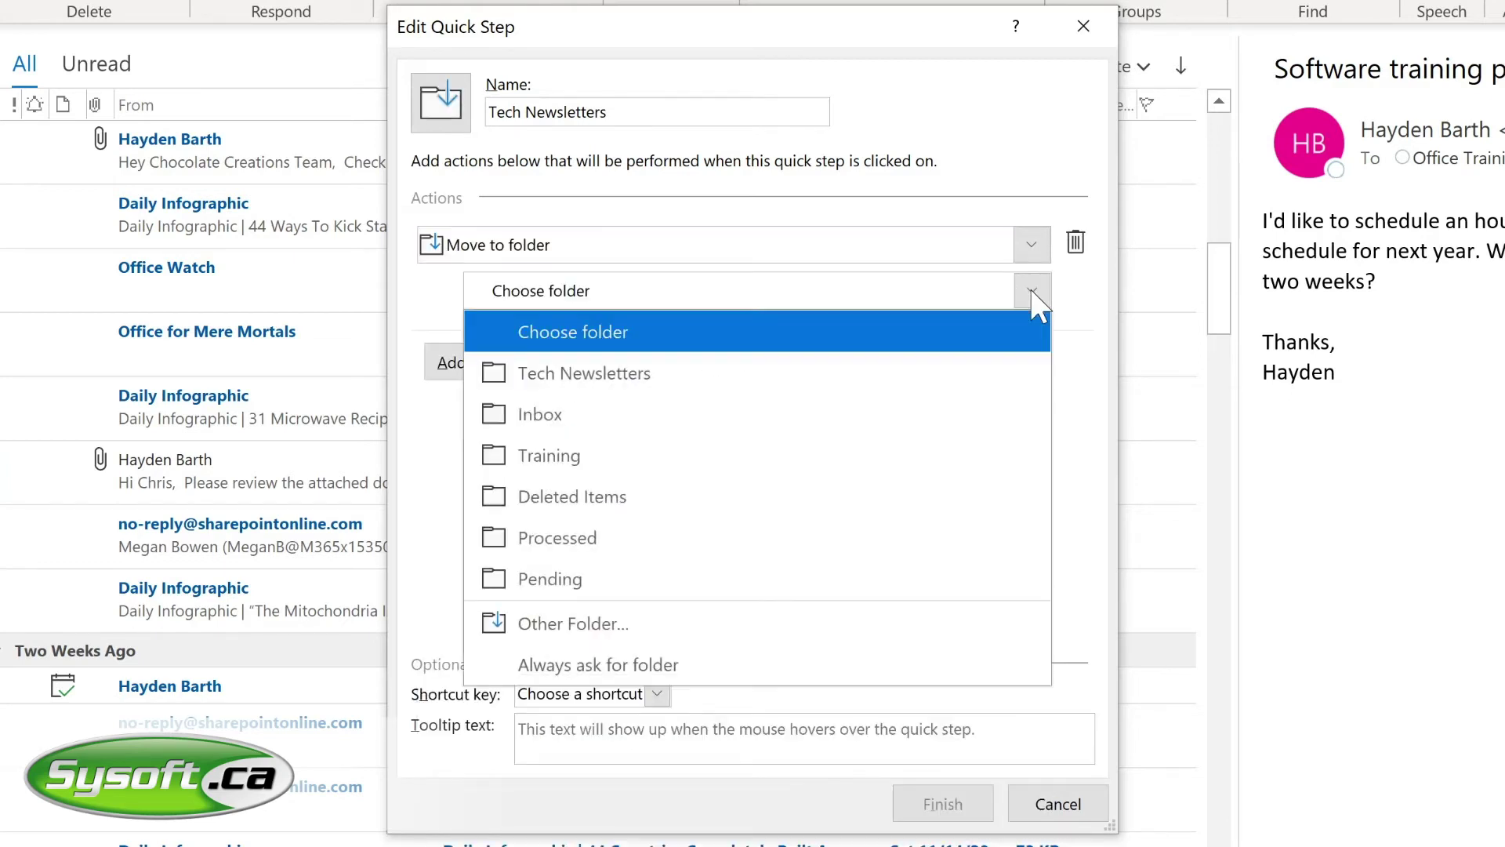
{"action": "left_click", "coordinate": [681, 378]}
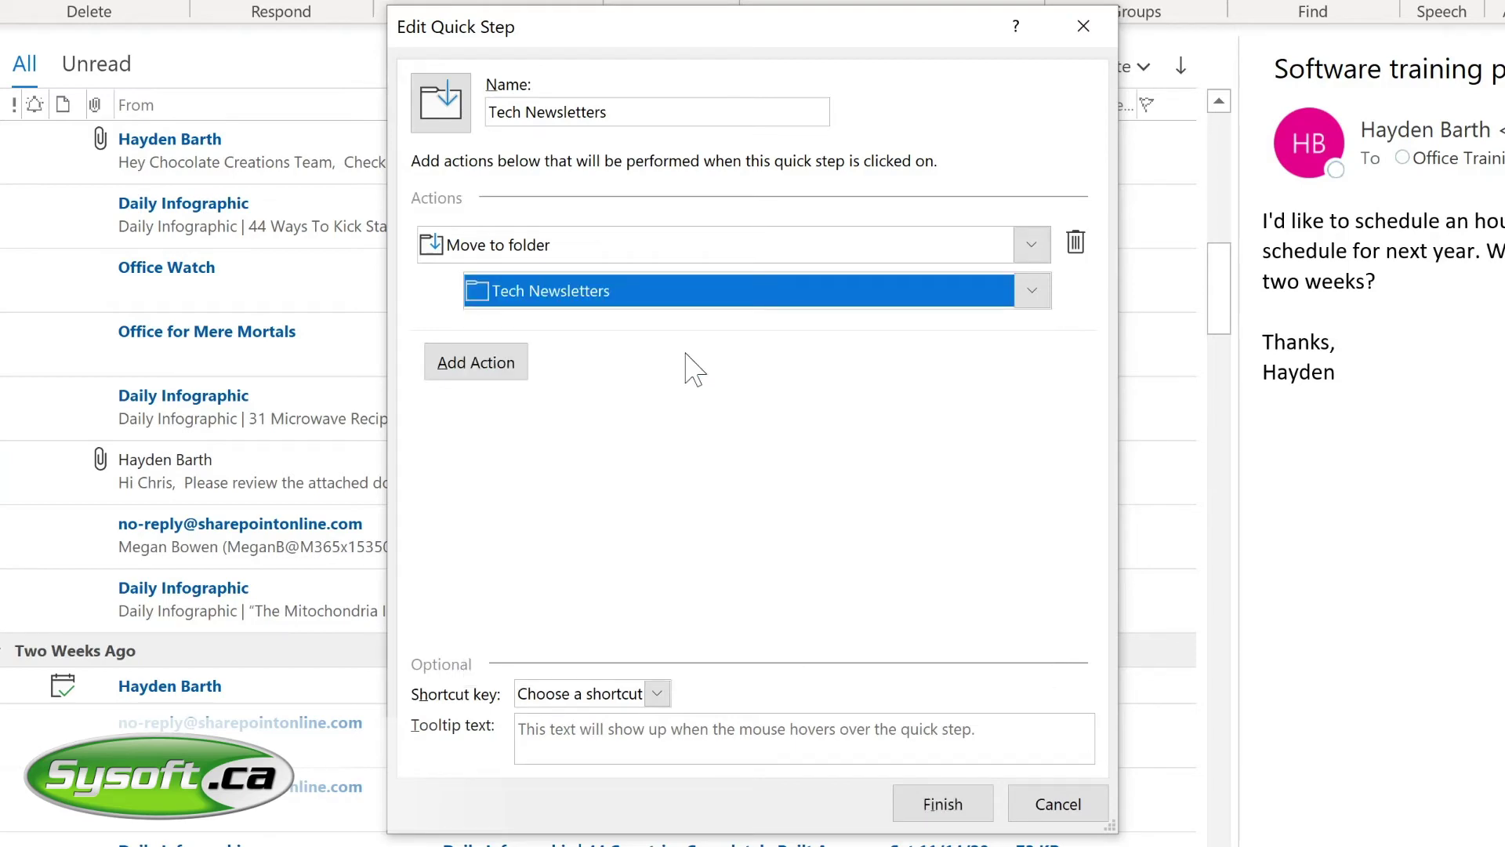
Add a second action to the Quick Step that marks the message as read.
{"action": "left_click", "coordinate": [470, 364]}
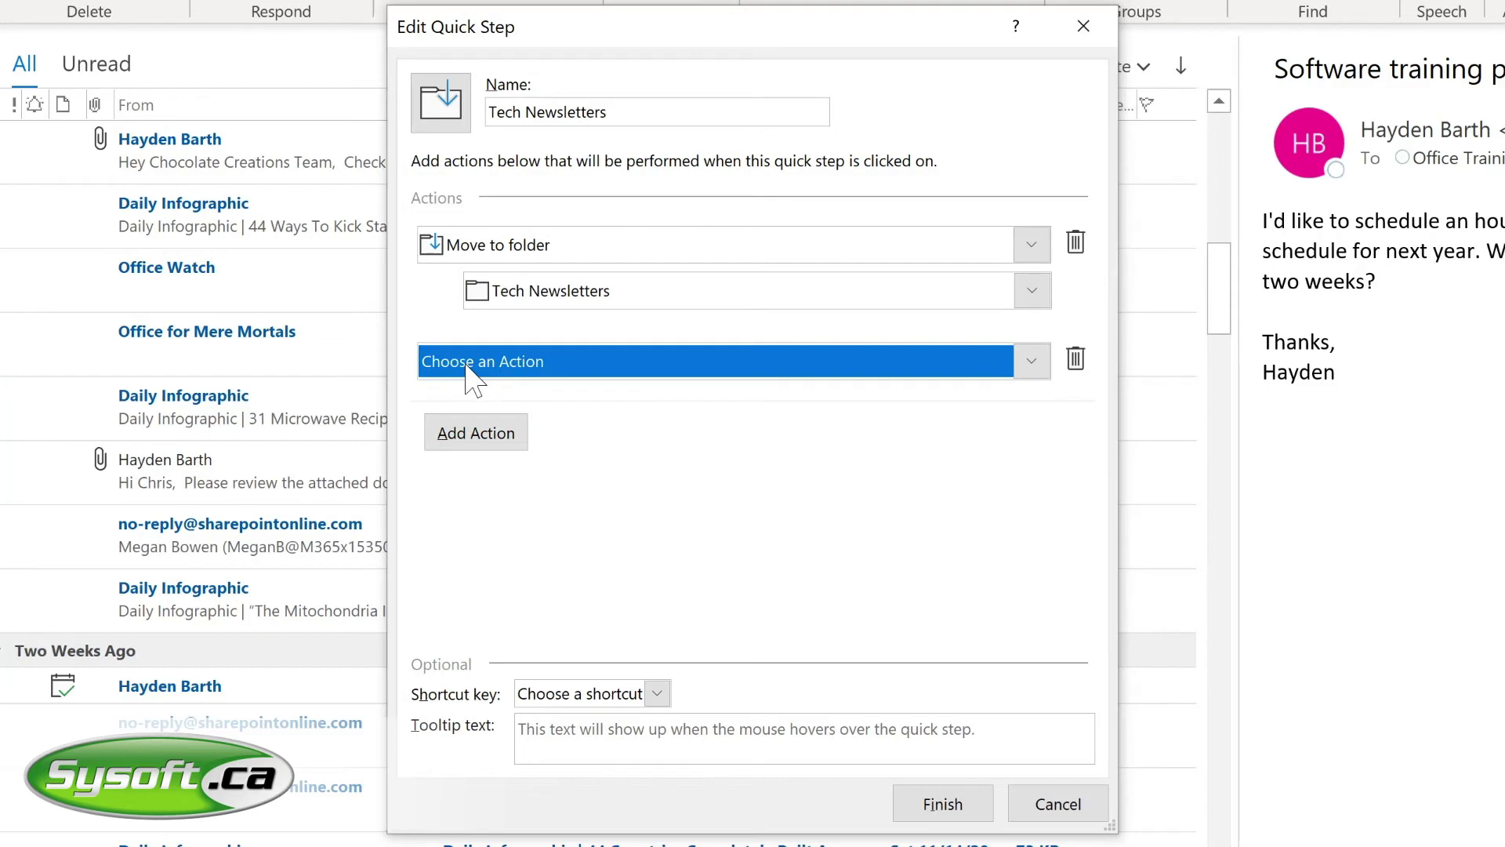
{"action": "left_click", "coordinate": [525, 369]}
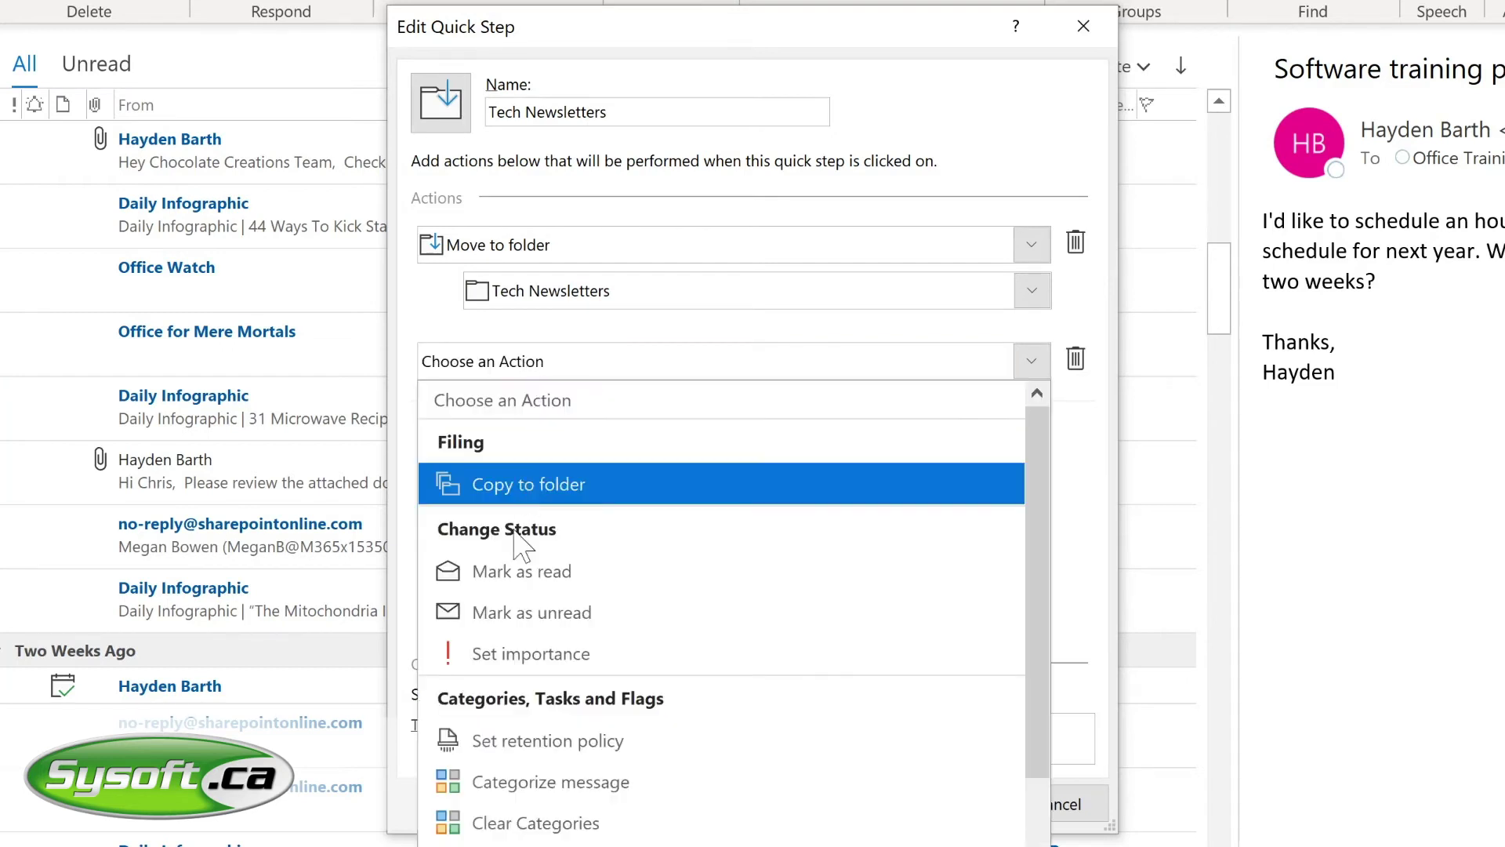
{"action": "left_click", "coordinate": [523, 575]}
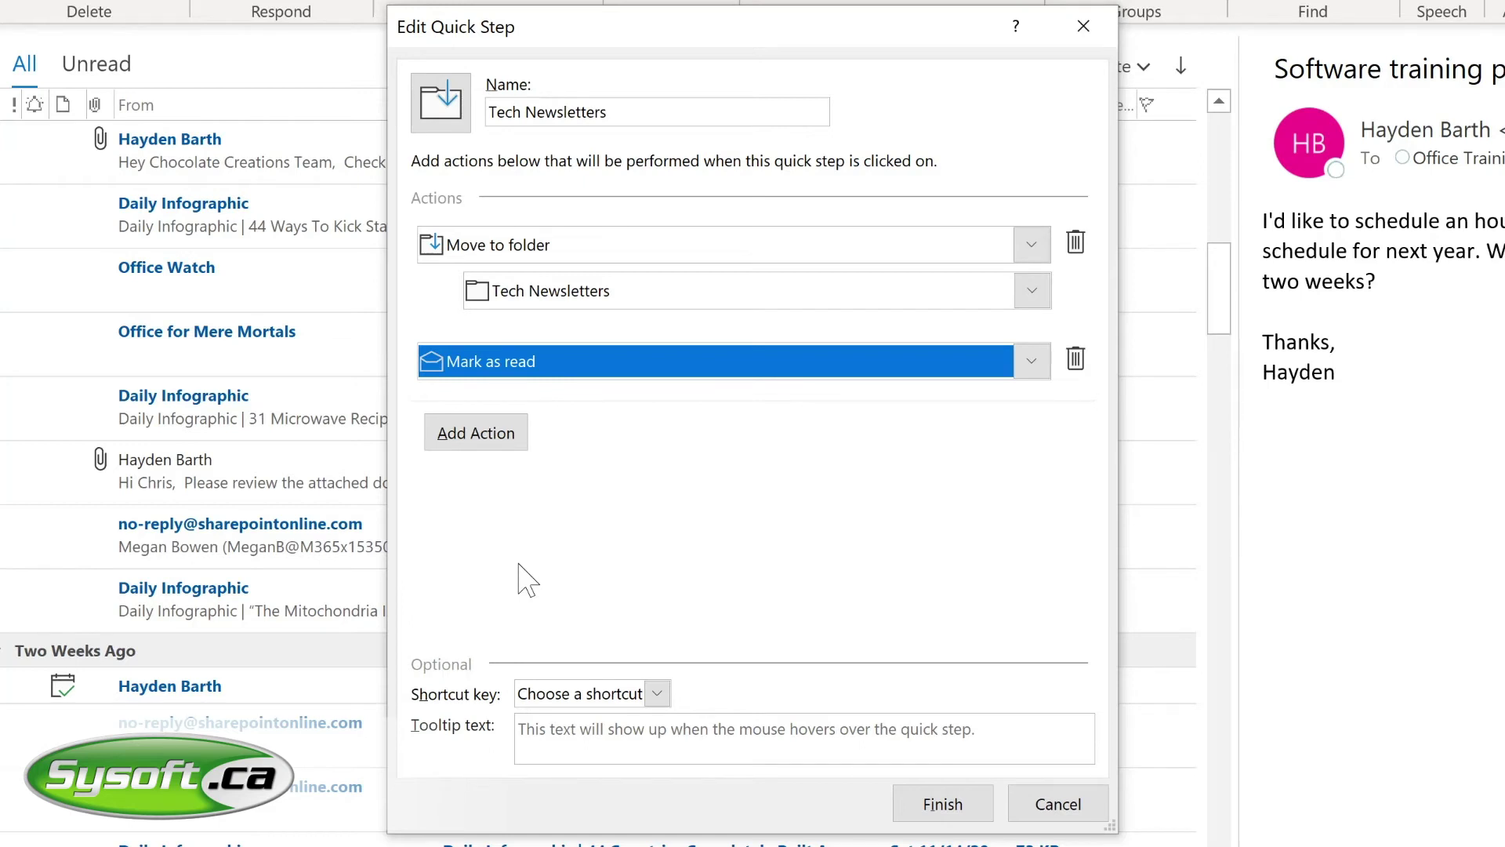
Assign the shortcut CTRL+SHIFT+1 and the tooltip "Move to Tech Newsletter folder" to the Quick Step and save it.
{"action": "left_click", "coordinate": [657, 694]}
{"action": "left_click", "coordinate": [588, 752]}
{"action": "key", "text": "Tab"}
{"action": "type", "text": "Move to Tech Newsletter folder"}
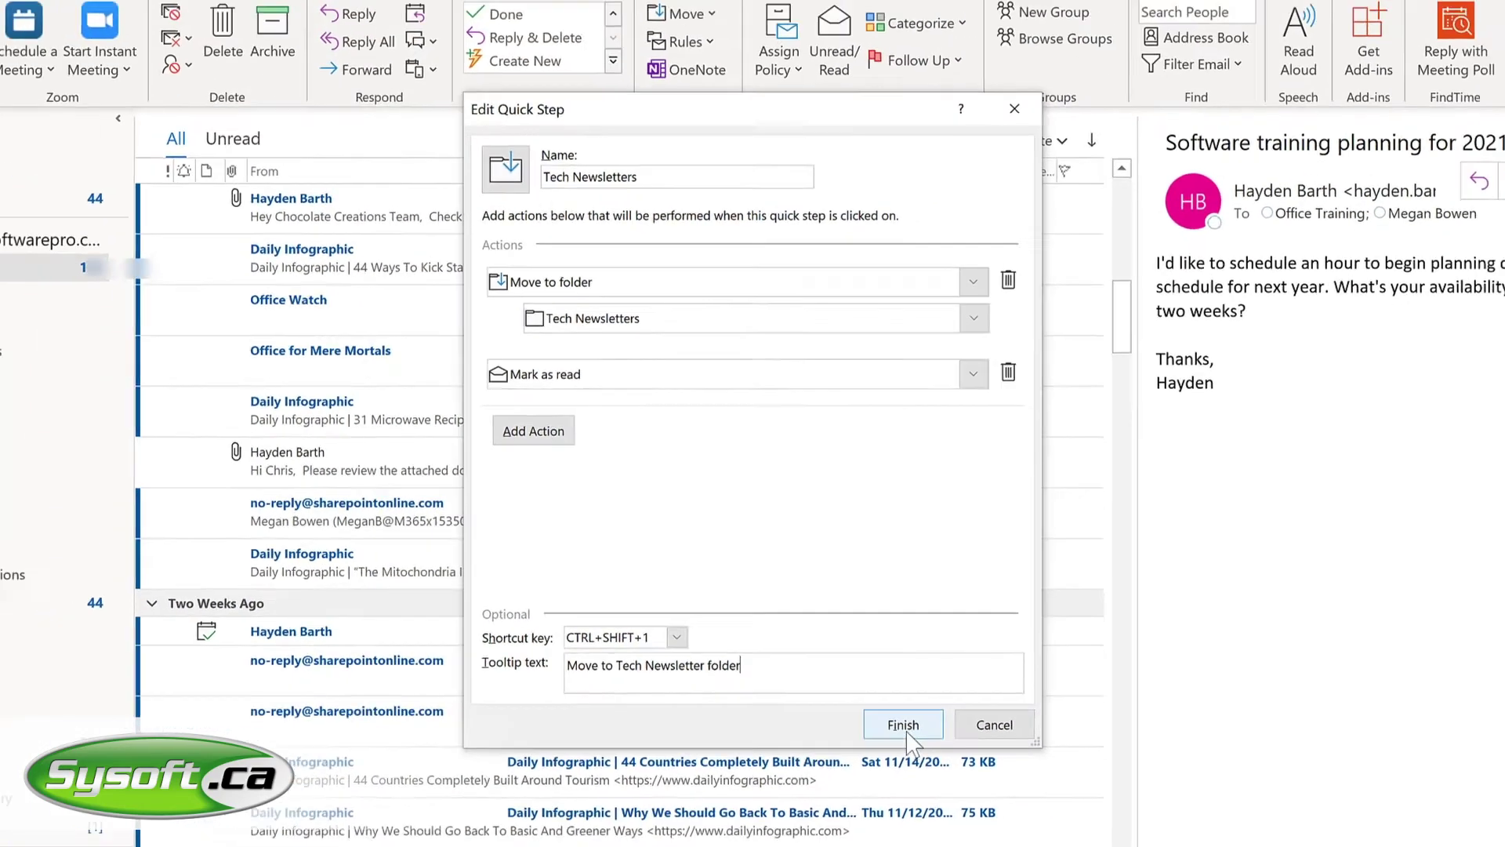
{"action": "left_click", "coordinate": [905, 729]}
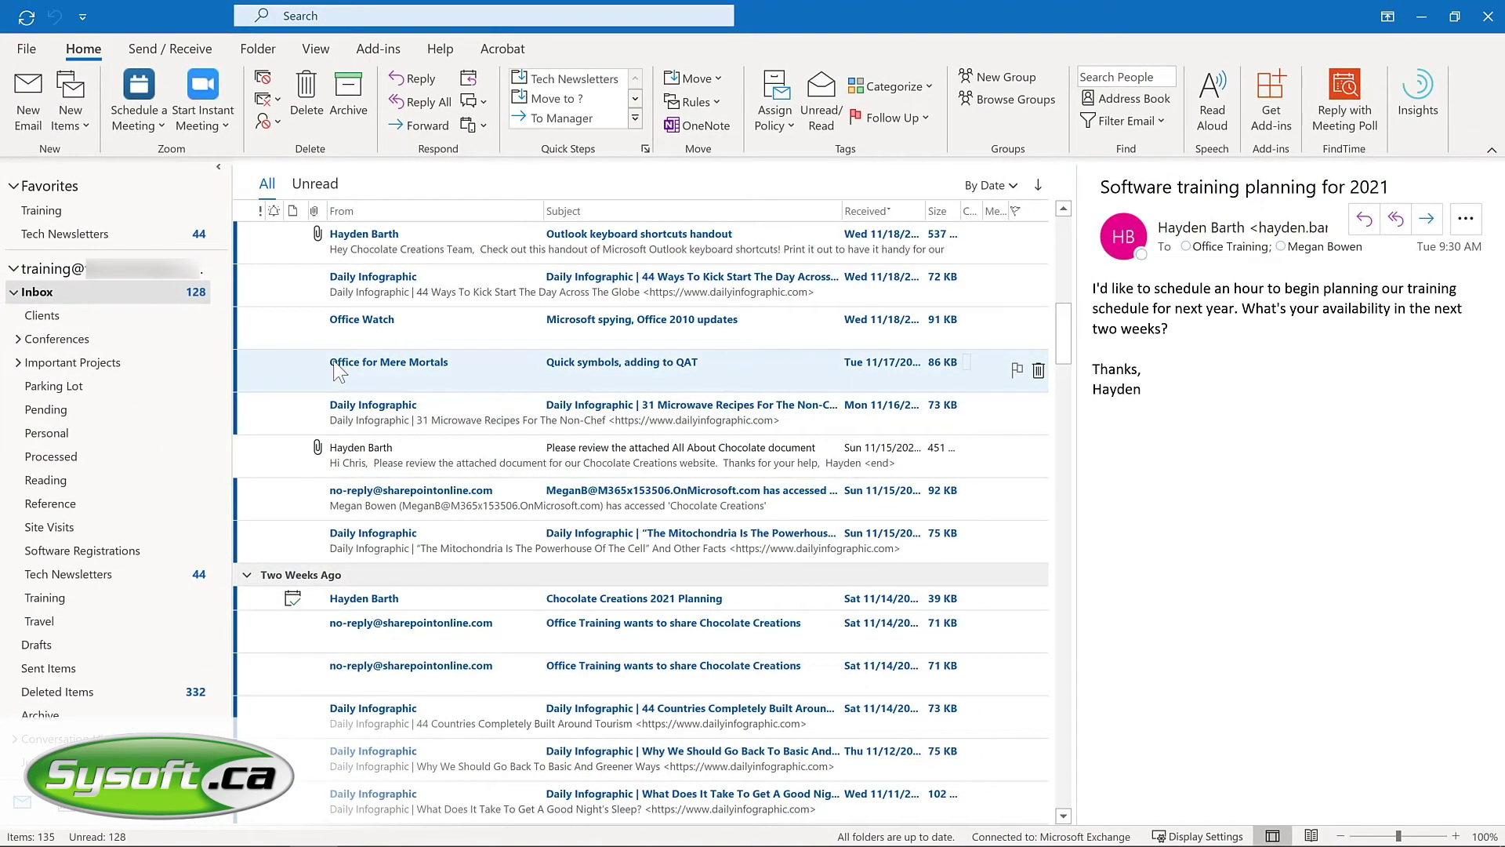
Run the Tech Newsletters Quick Step on the Office Watch and Office for Mere Mortals emails in the Inbox.
{"action": "left_click", "coordinate": [364, 325]}
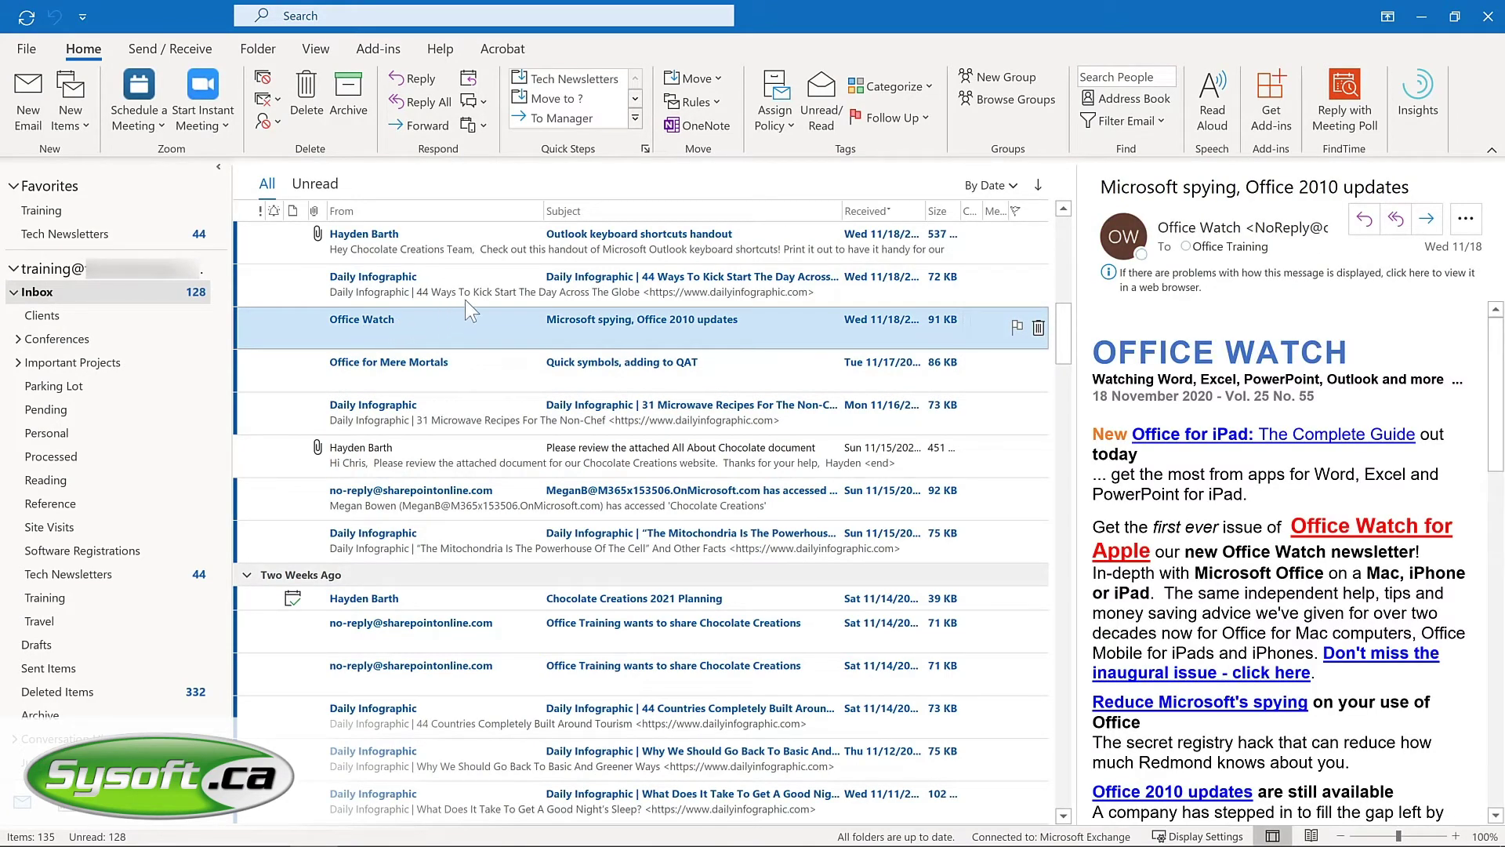
{"action": "left_click", "coordinate": [595, 79]}
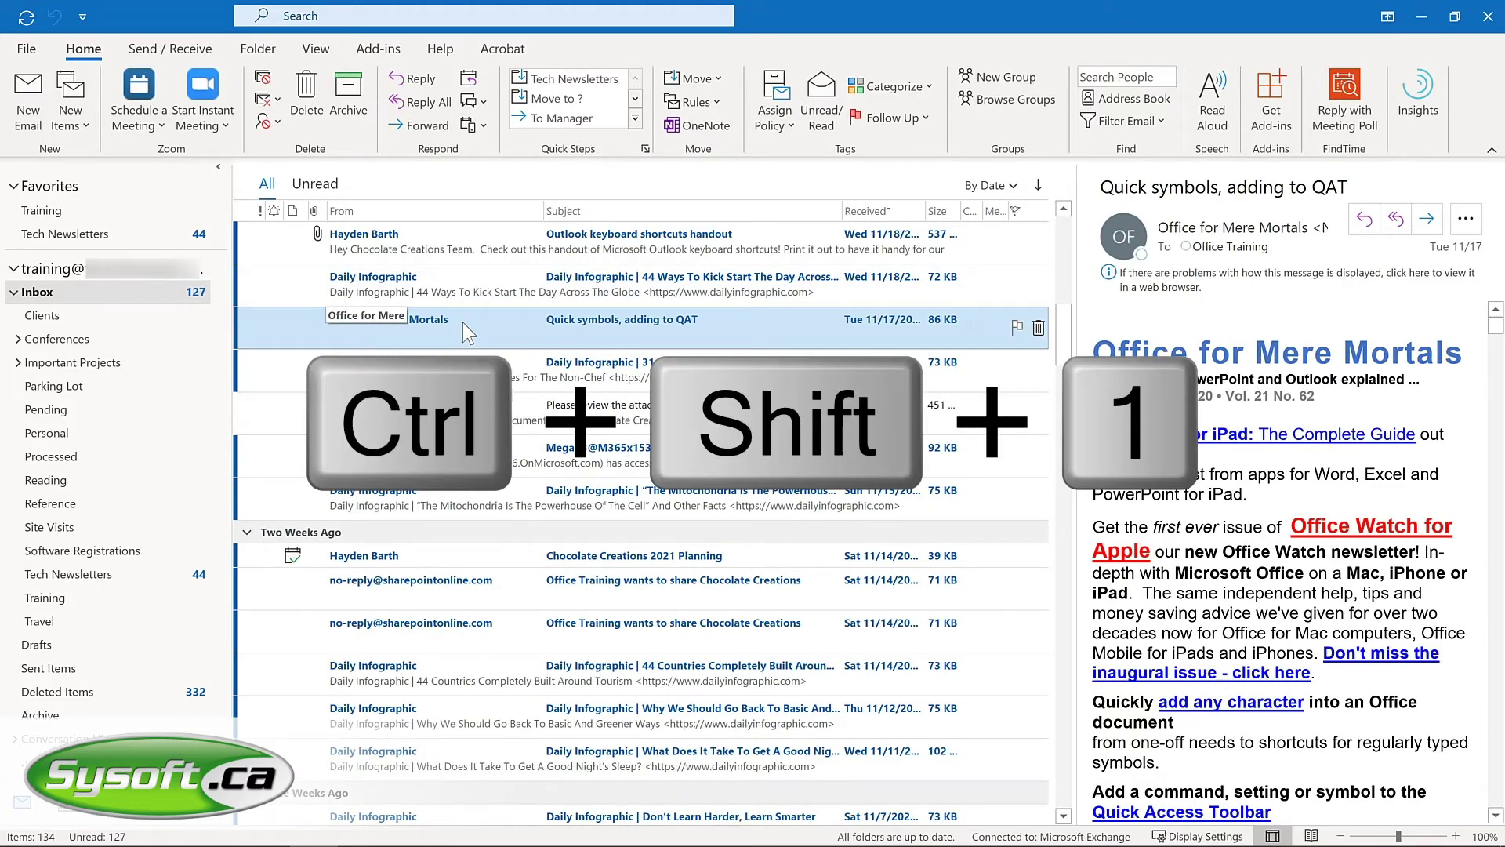
{"action": "key", "text": "ctrl+shift+1"}
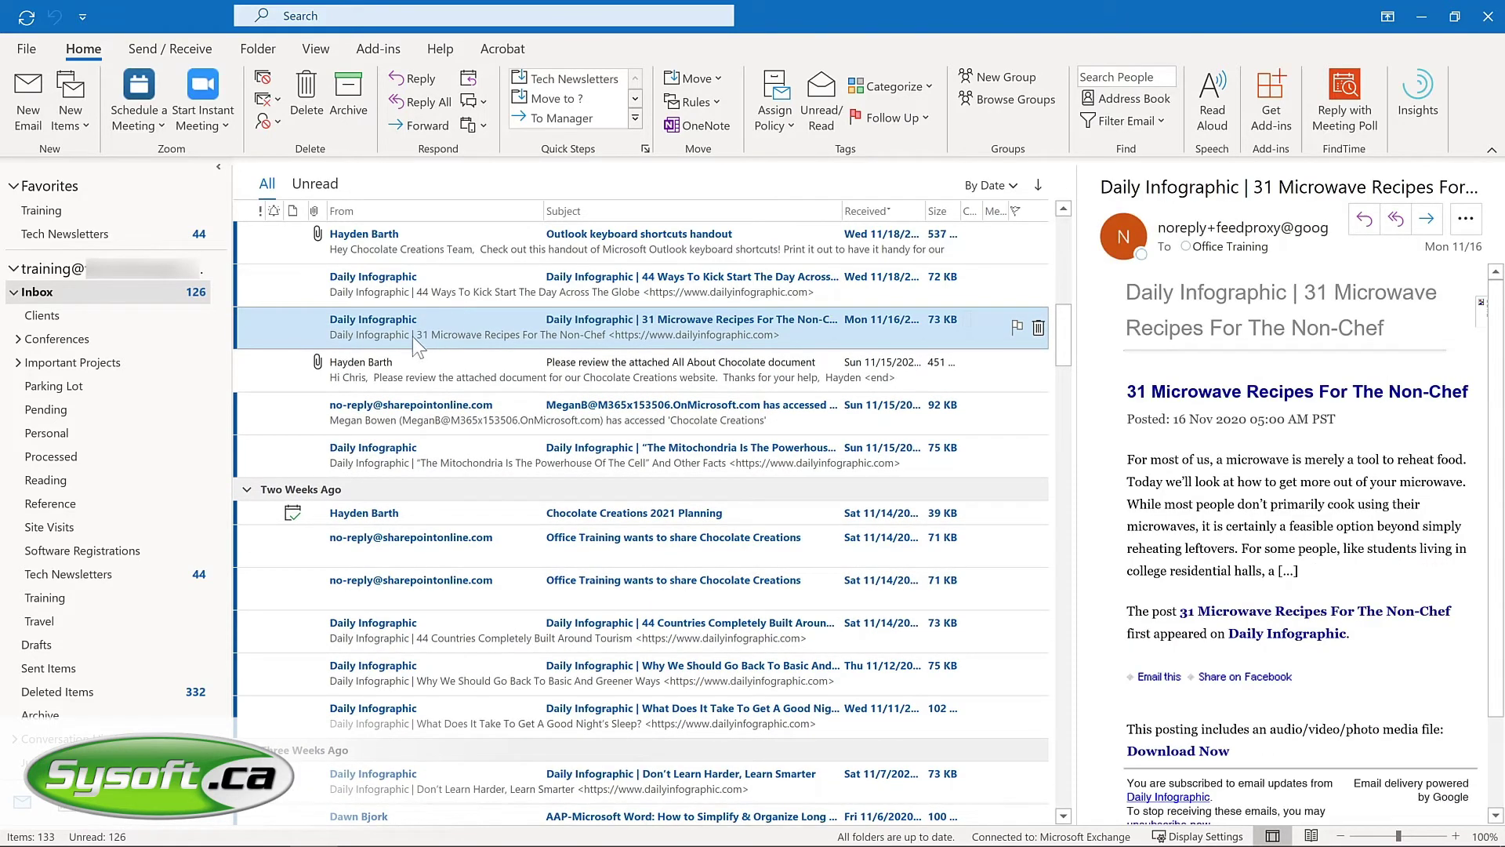
Check the Tech Newsletters folder for the moved emails and open the Quick Steps management window.
{"action": "left_click", "coordinate": [127, 575]}
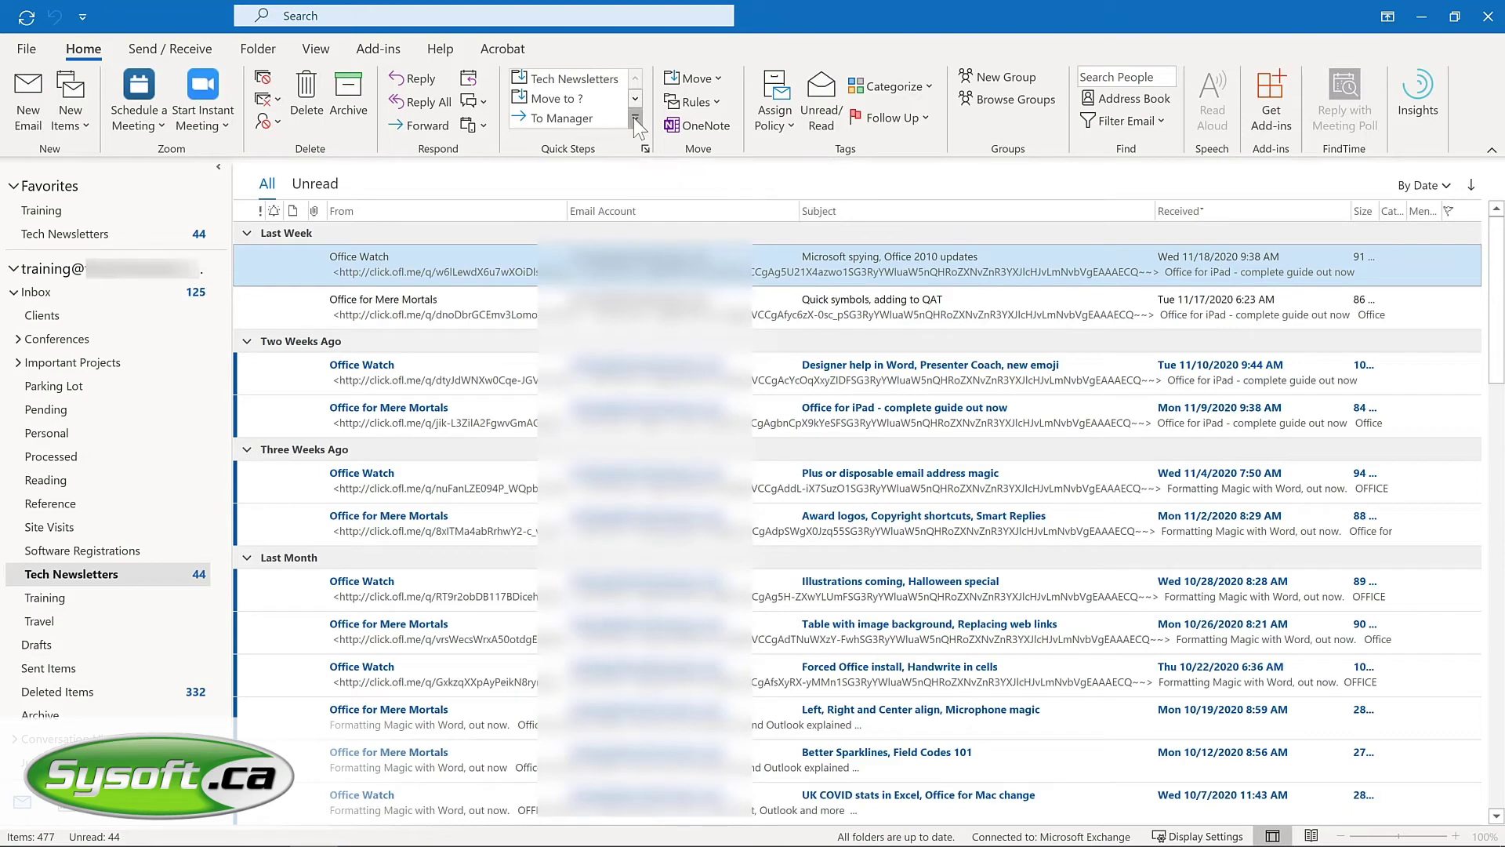
{"action": "left_click", "coordinate": [635, 118]}
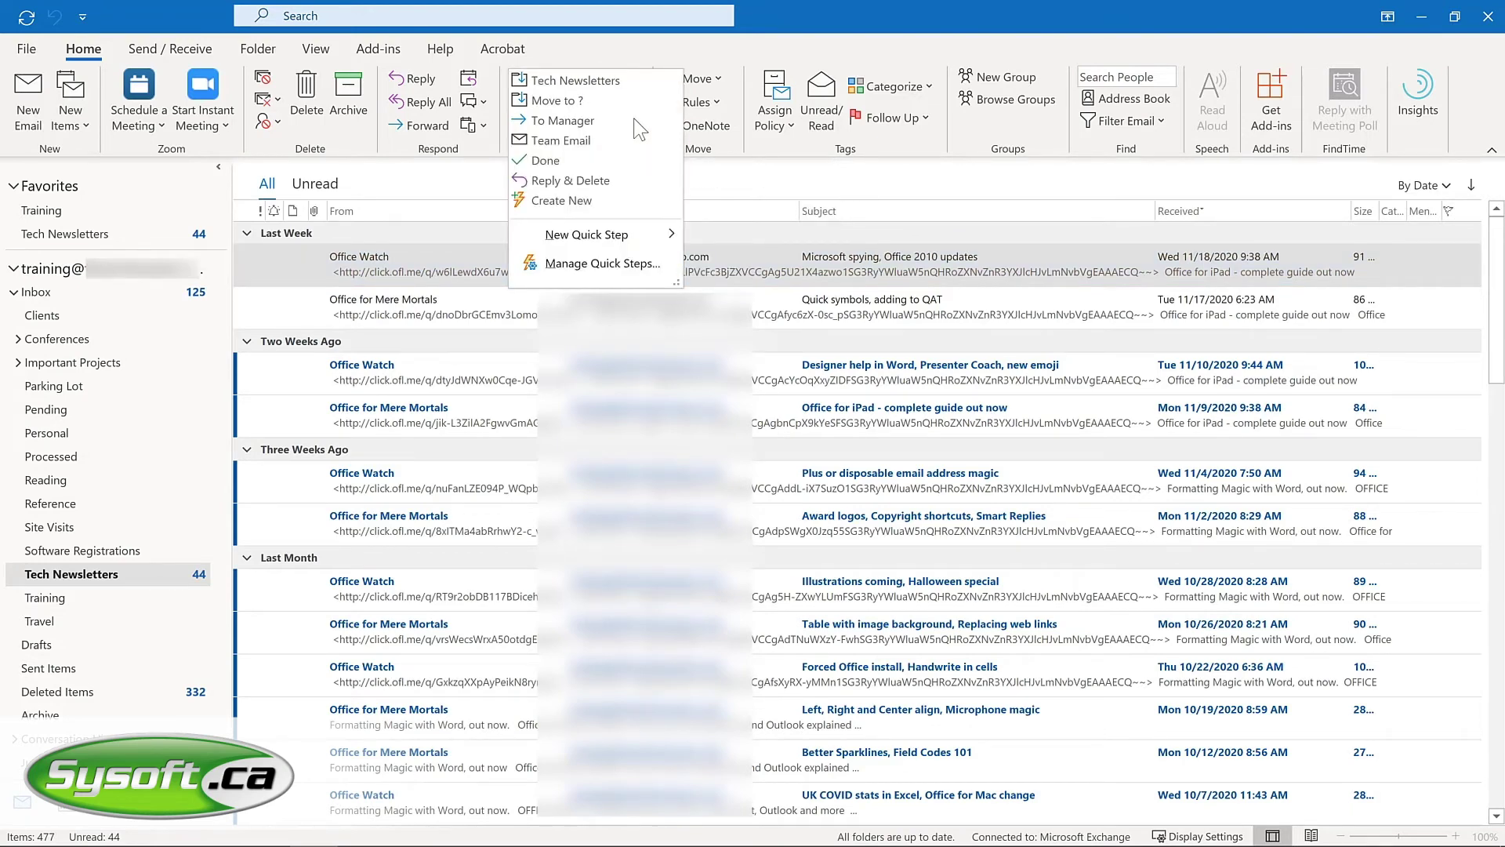
{"action": "left_click", "coordinate": [578, 264]}
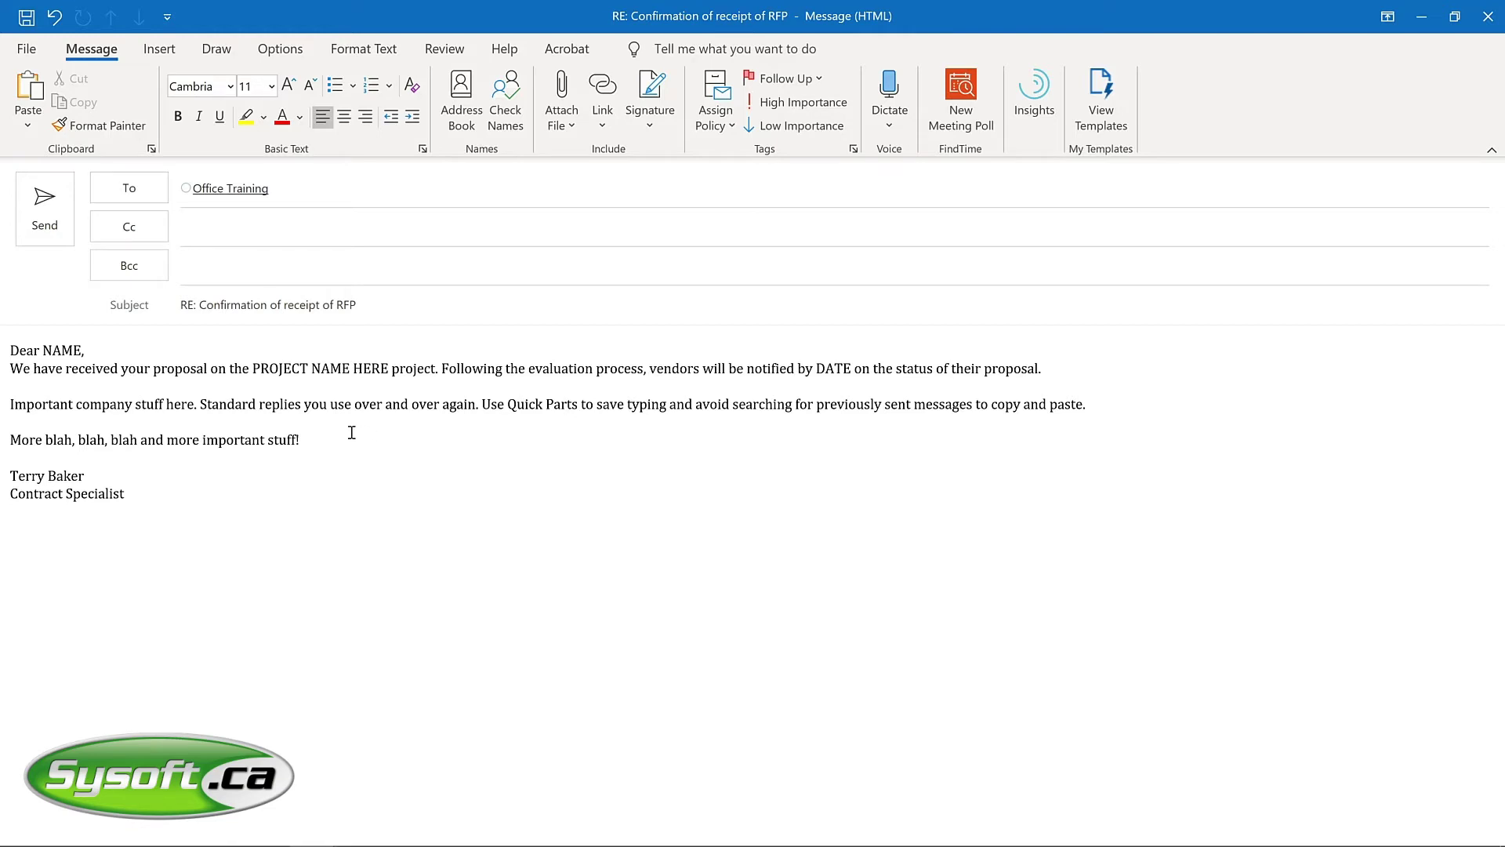
Start saving the entire RFP confirmation reply text as a Quick Part named "Proposal response".
{"action": "key", "text": "ctrl+a"}
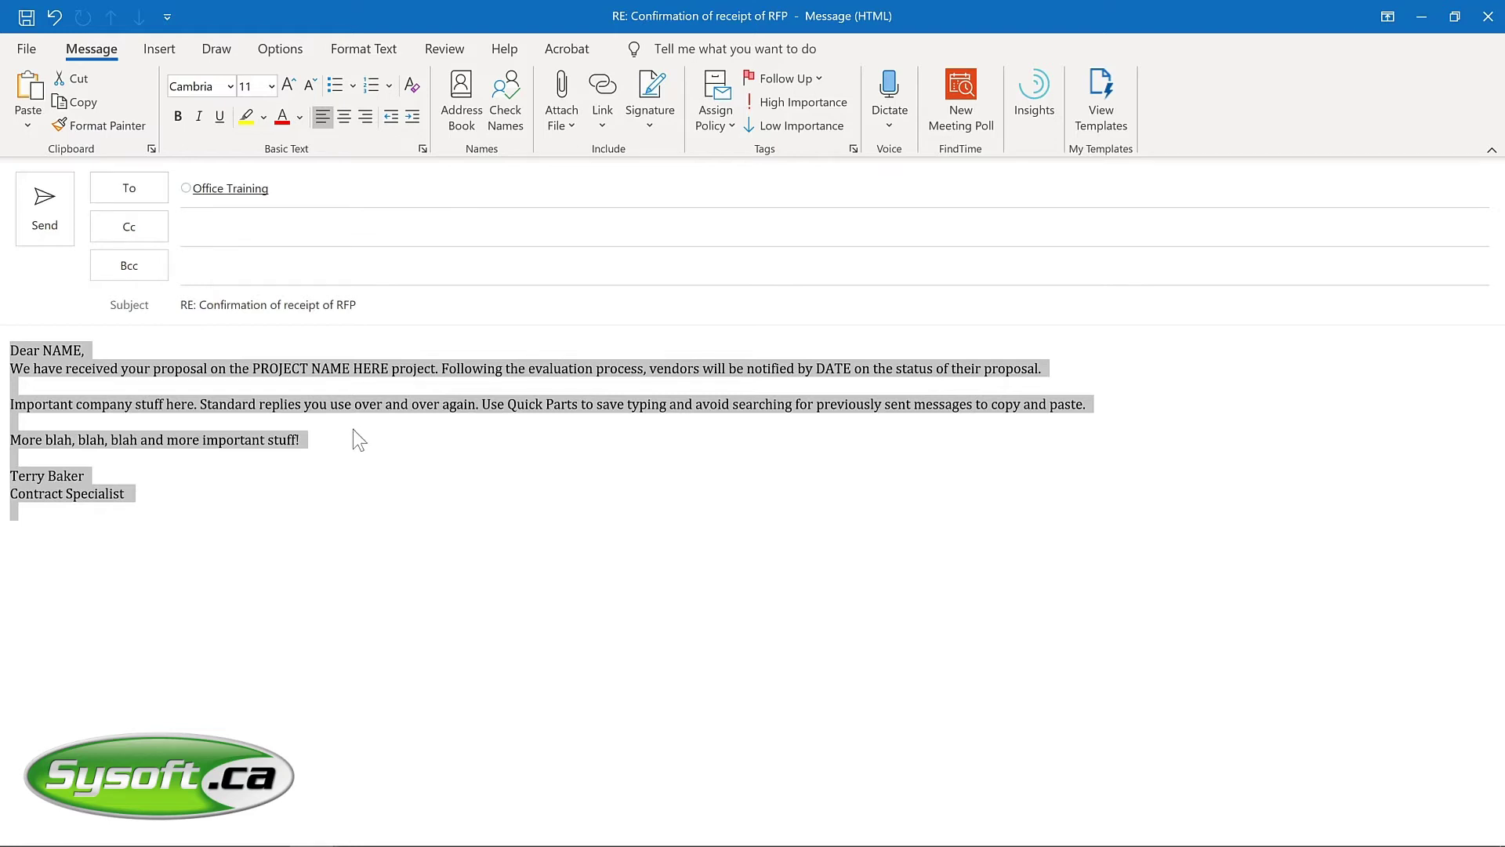
{"action": "left_click", "coordinate": [149, 49]}
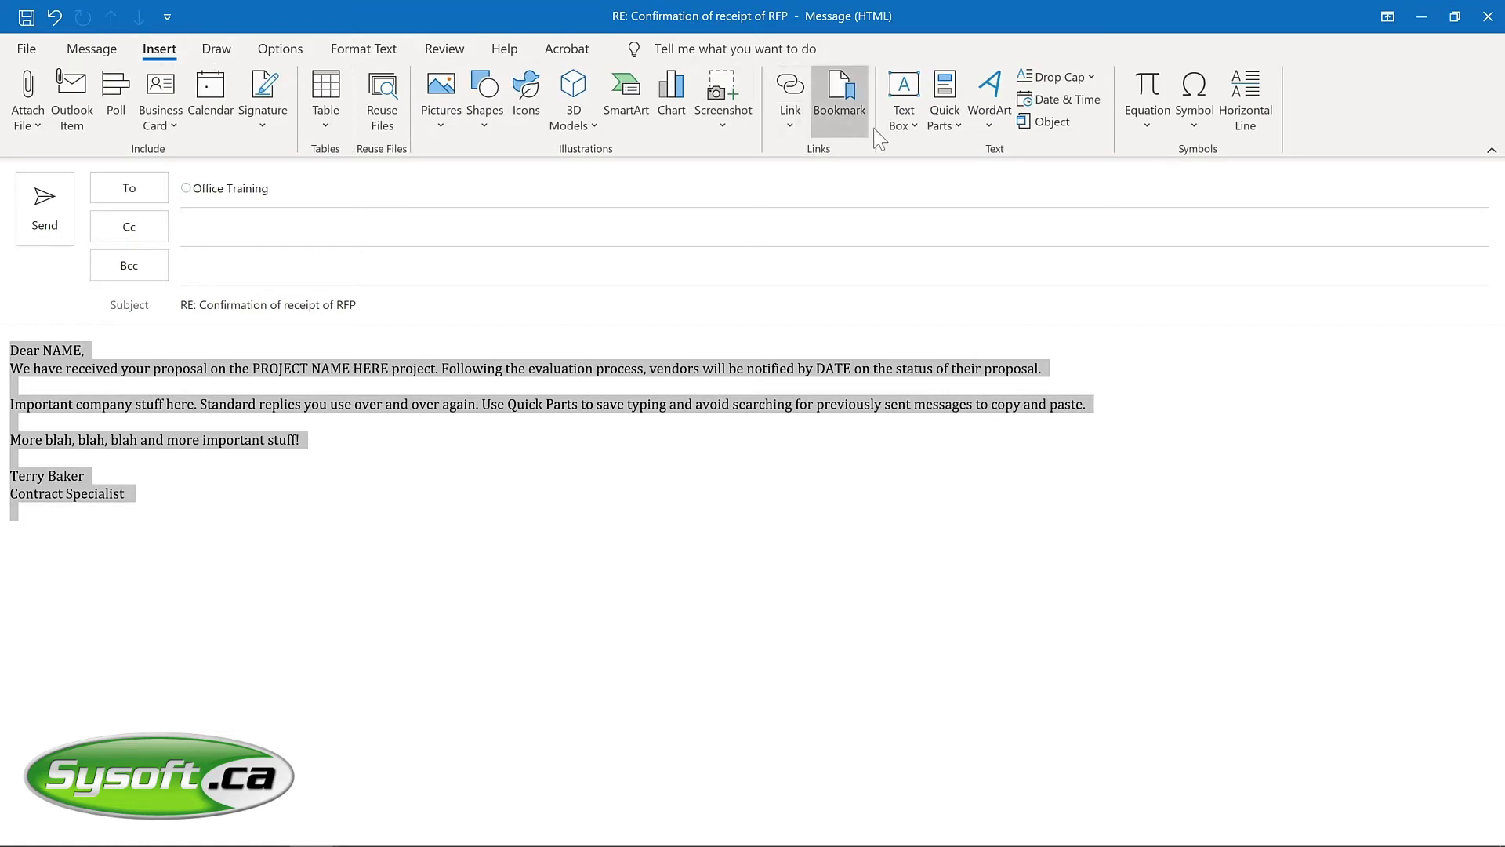
{"action": "left_click", "coordinate": [958, 129]}
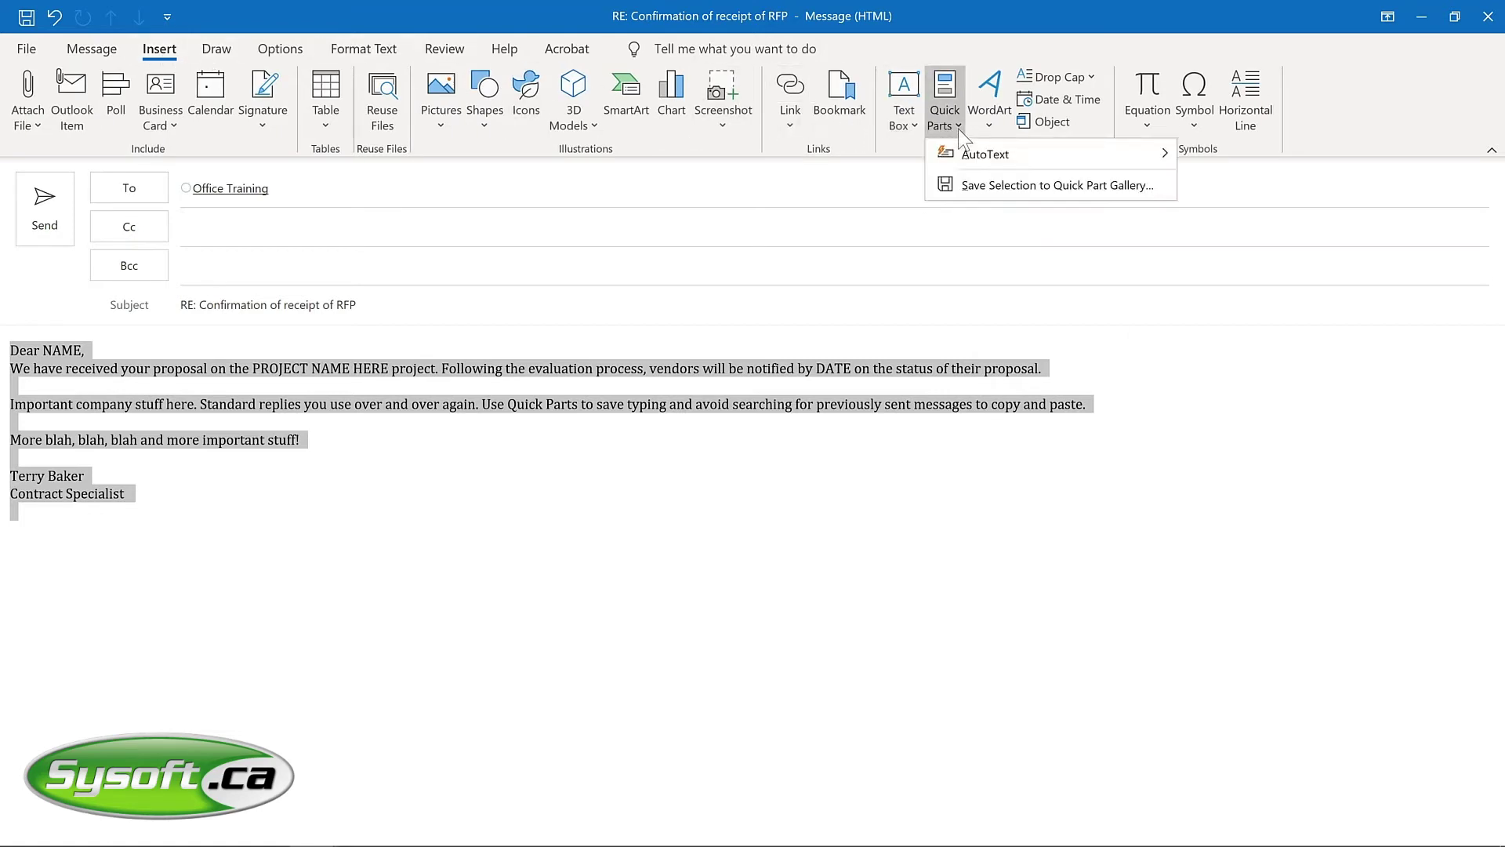
{"action": "left_click", "coordinate": [982, 185]}
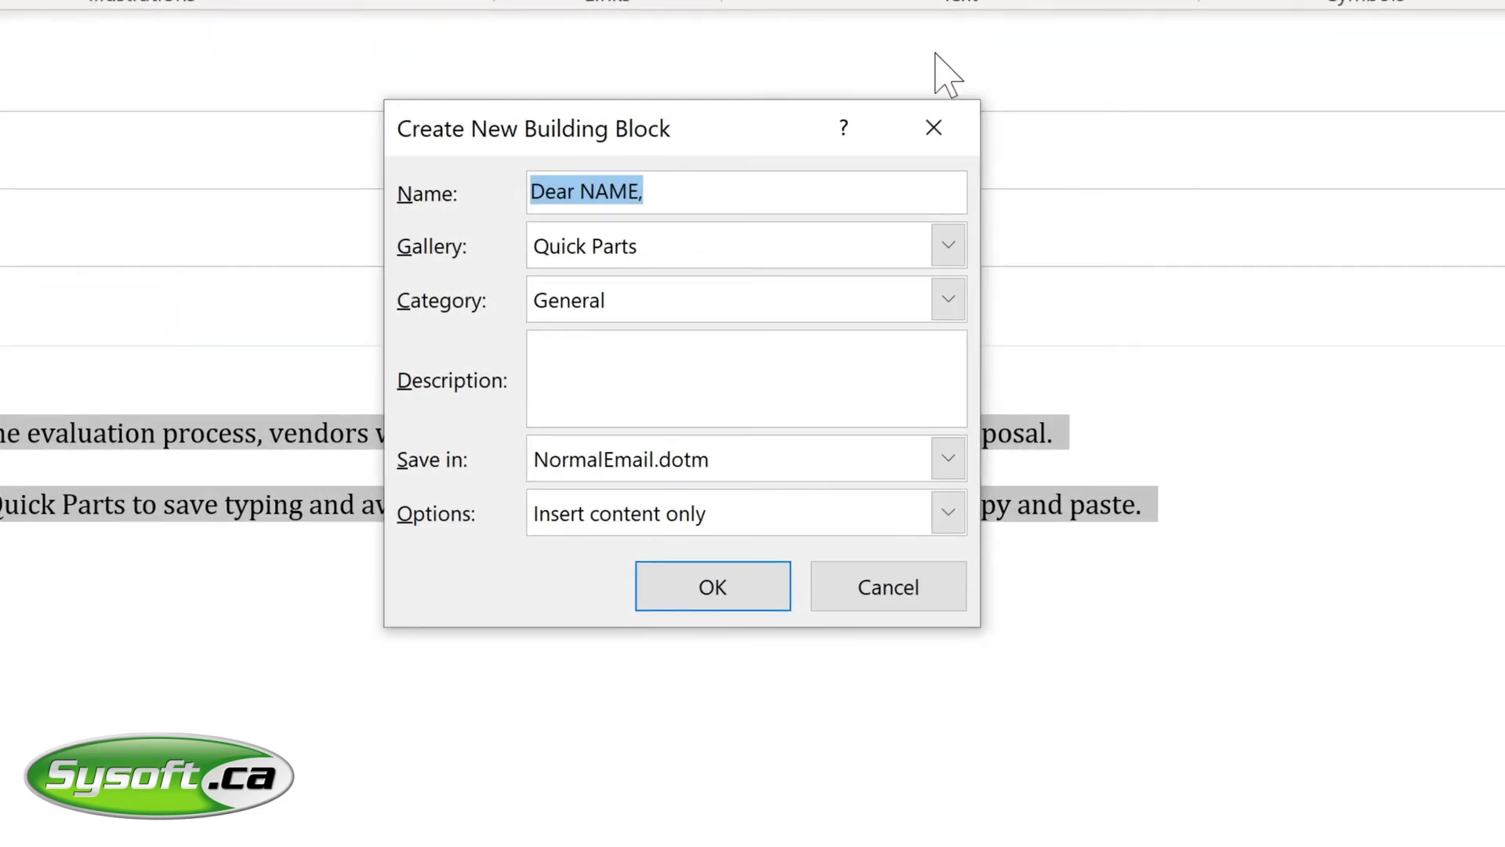
{"action": "type", "text": "Proposal response"}
Create a new category named Proposals for the building block.
{"action": "left_click", "coordinate": [948, 299]}
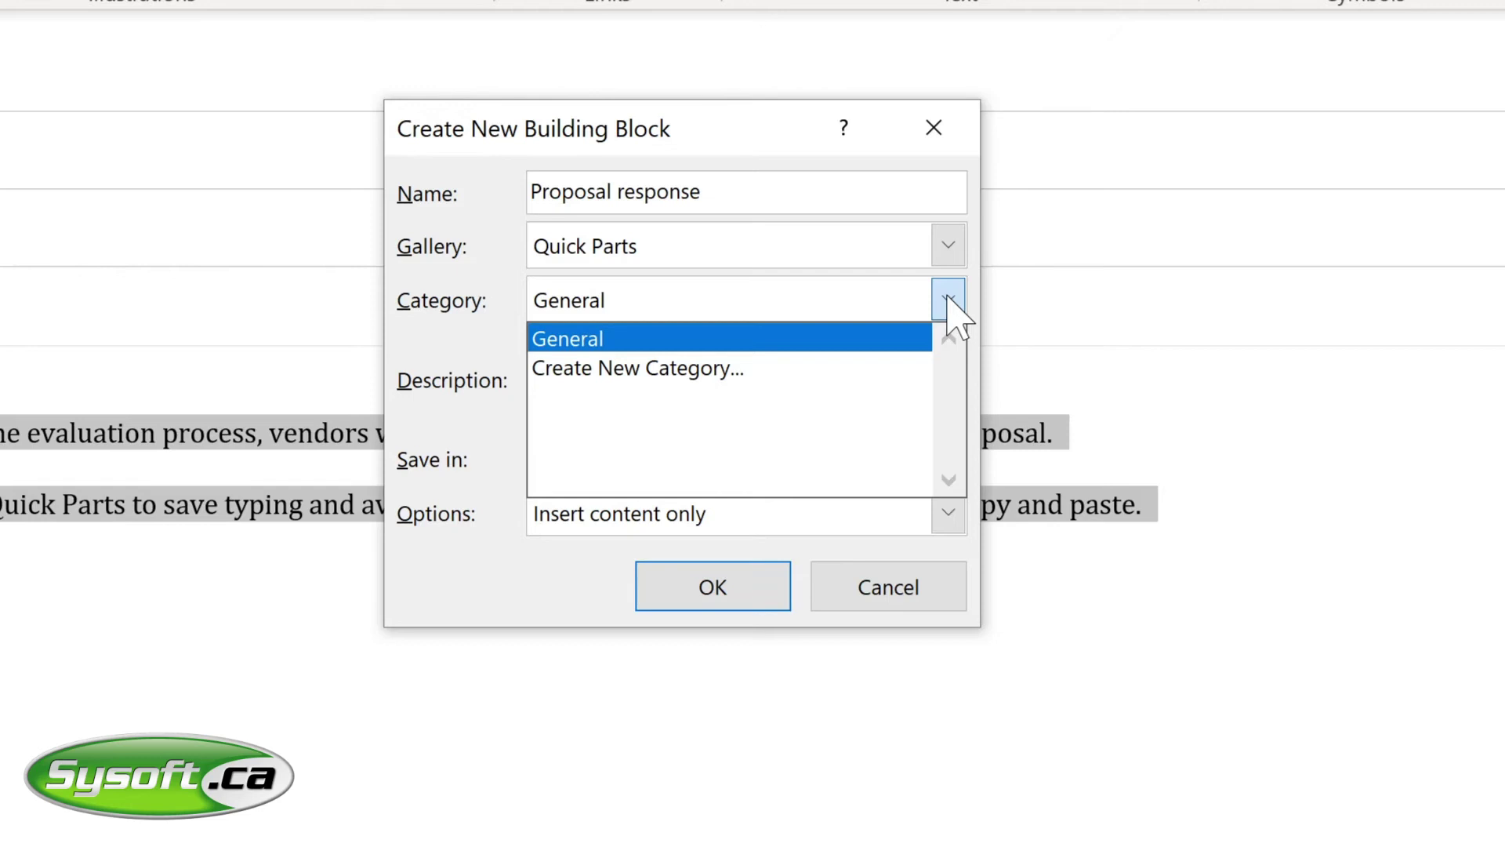
{"action": "left_click", "coordinate": [638, 368]}
{"action": "type", "text": "Pro"}
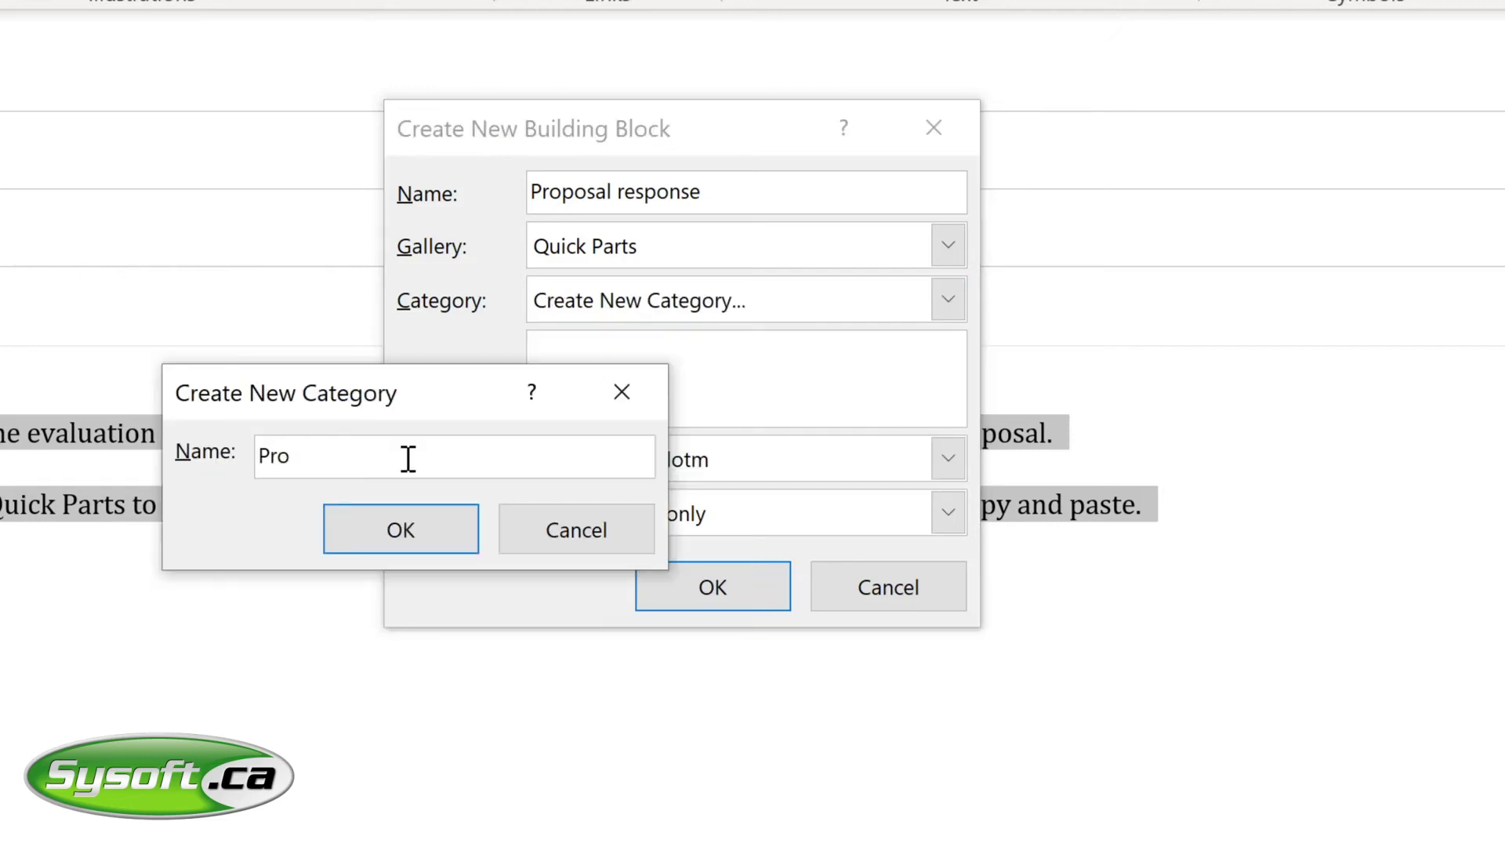
{"action": "type", "text": "posals"}
{"action": "key", "text": "Return"}
Describe the building block as "Response to project proposals", keep the Insert content only option, and save it.
{"action": "left_click", "coordinate": [591, 349]}
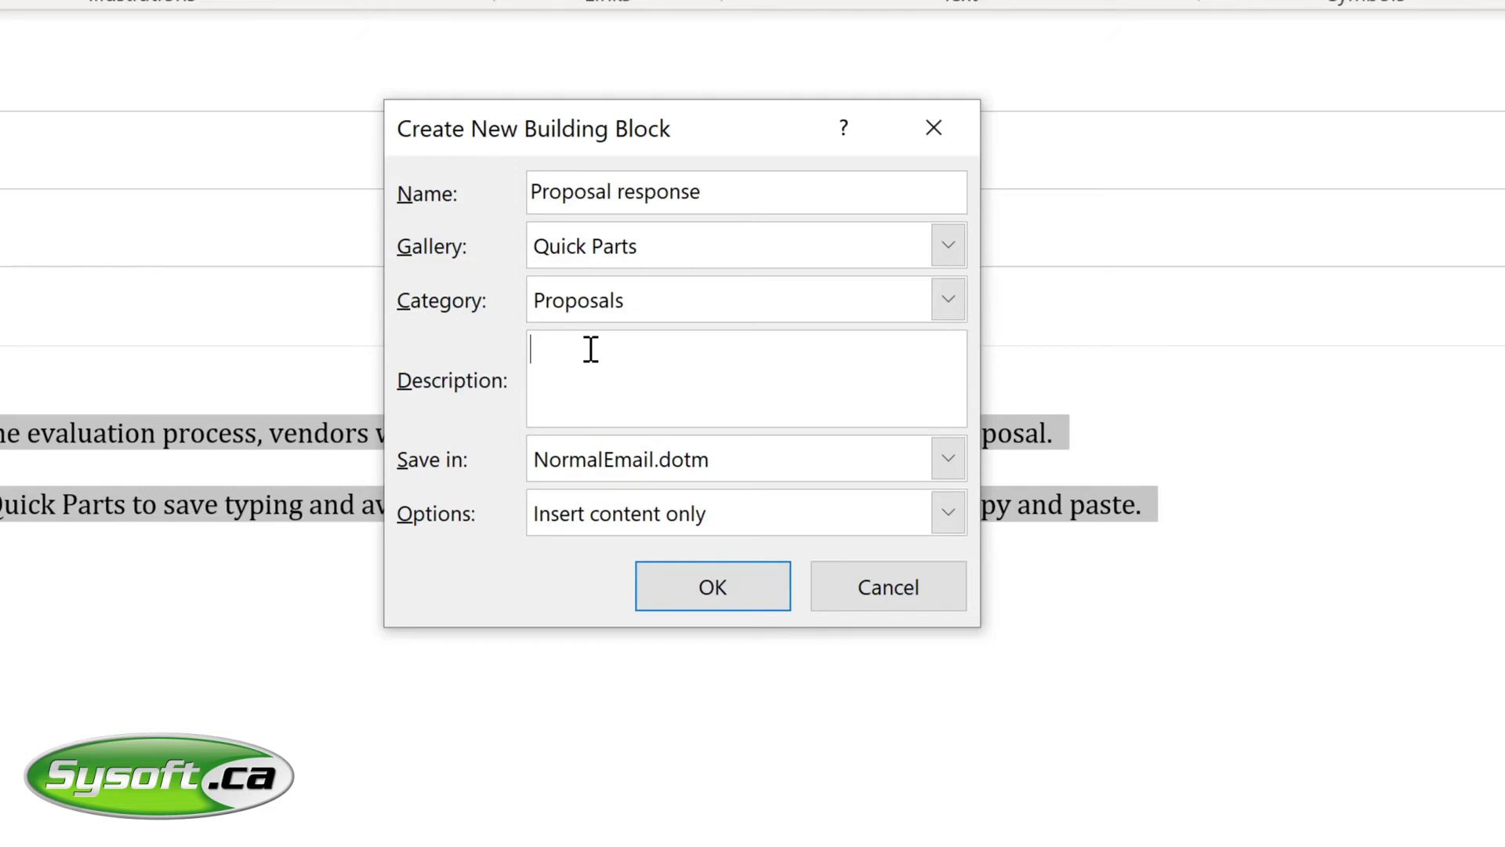
{"action": "type", "text": "Response to project proposals"}
{"action": "left_click", "coordinate": [948, 514]}
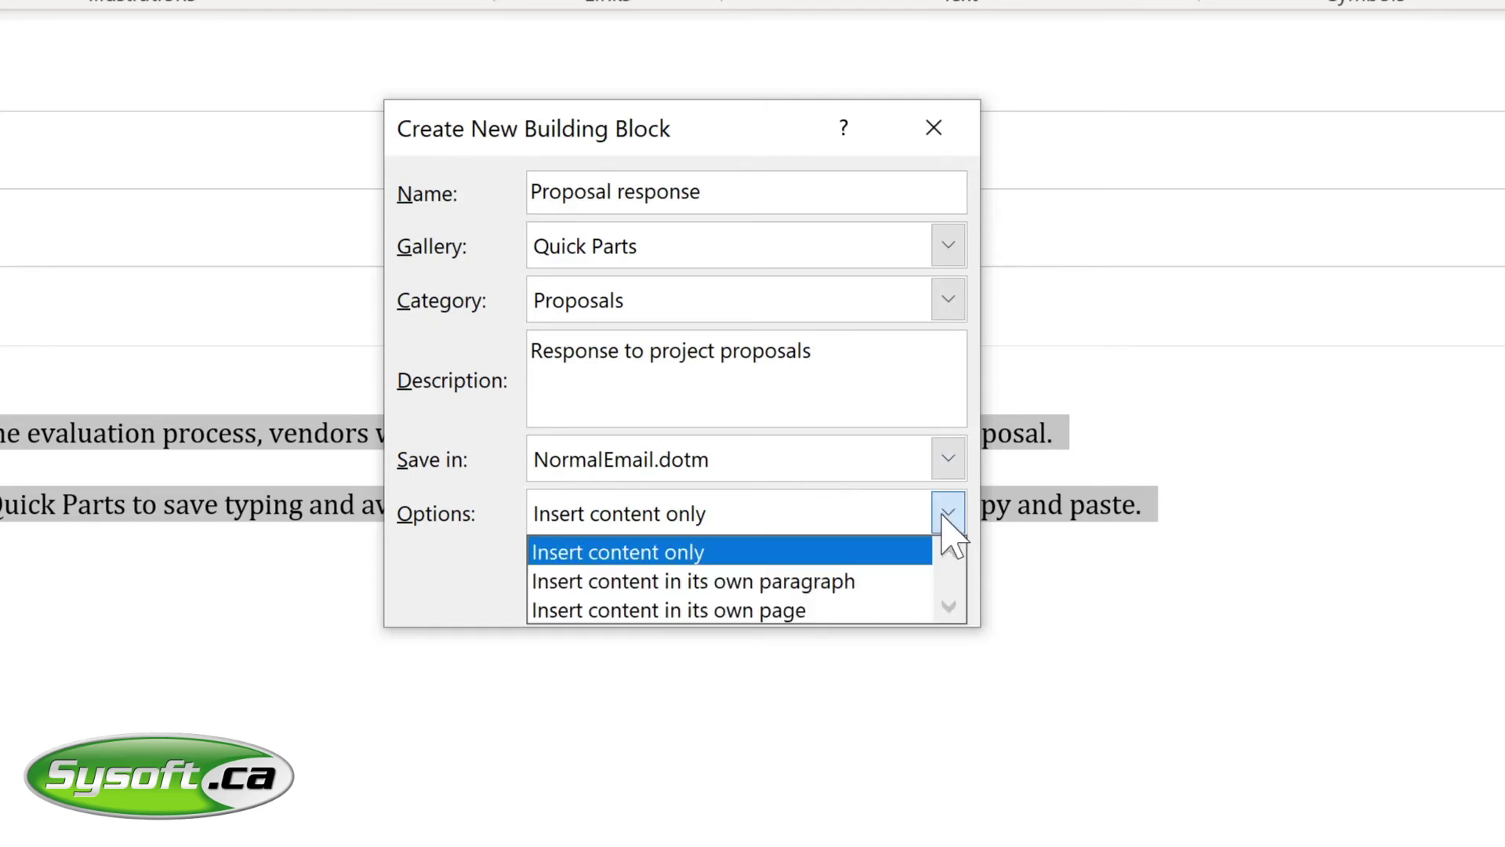
{"action": "left_click", "coordinate": [945, 515]}
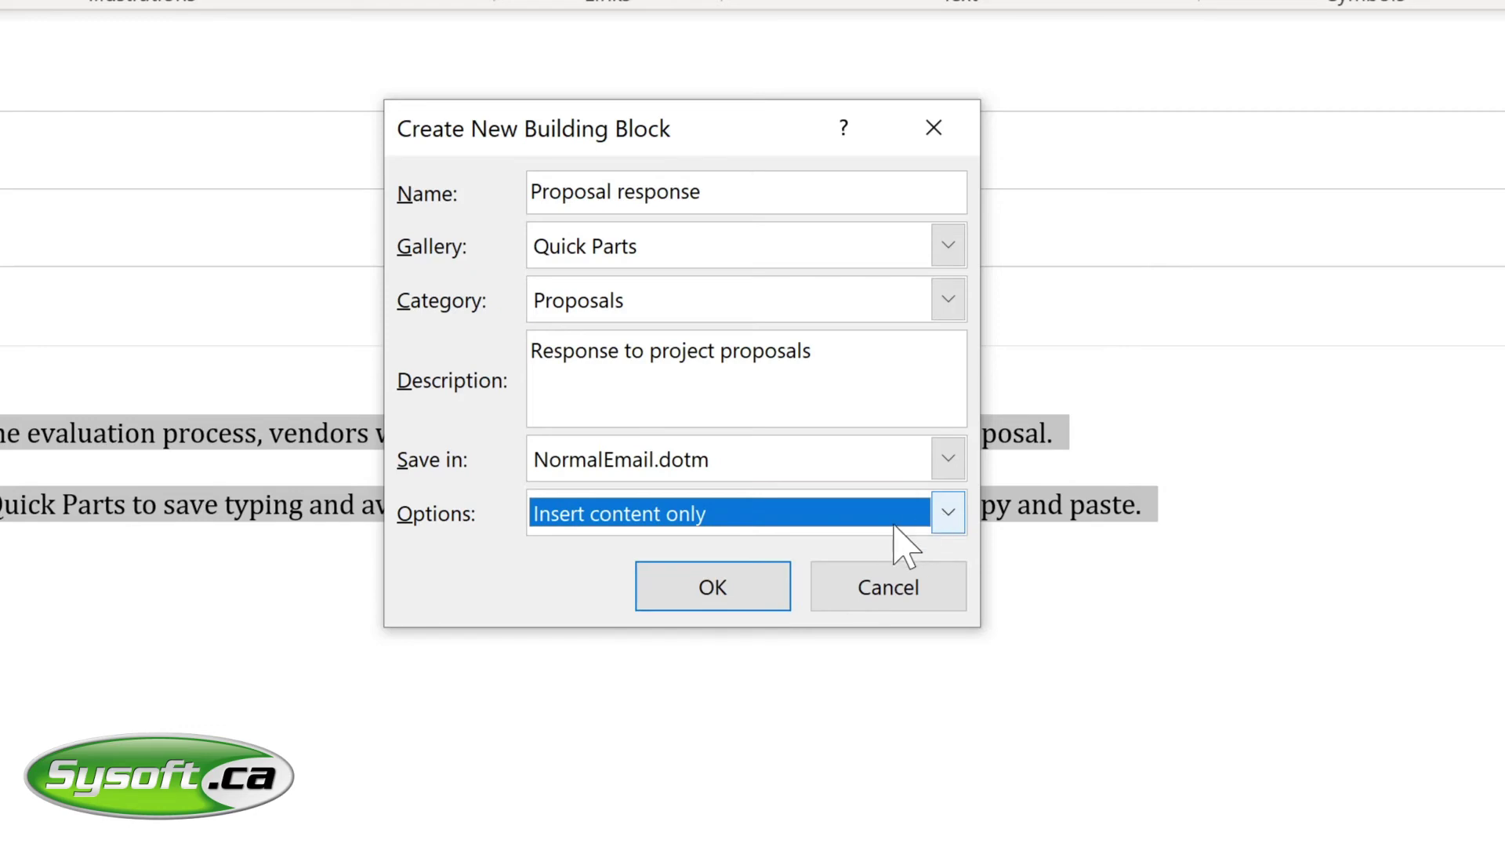
{"action": "left_click", "coordinate": [712, 588]}
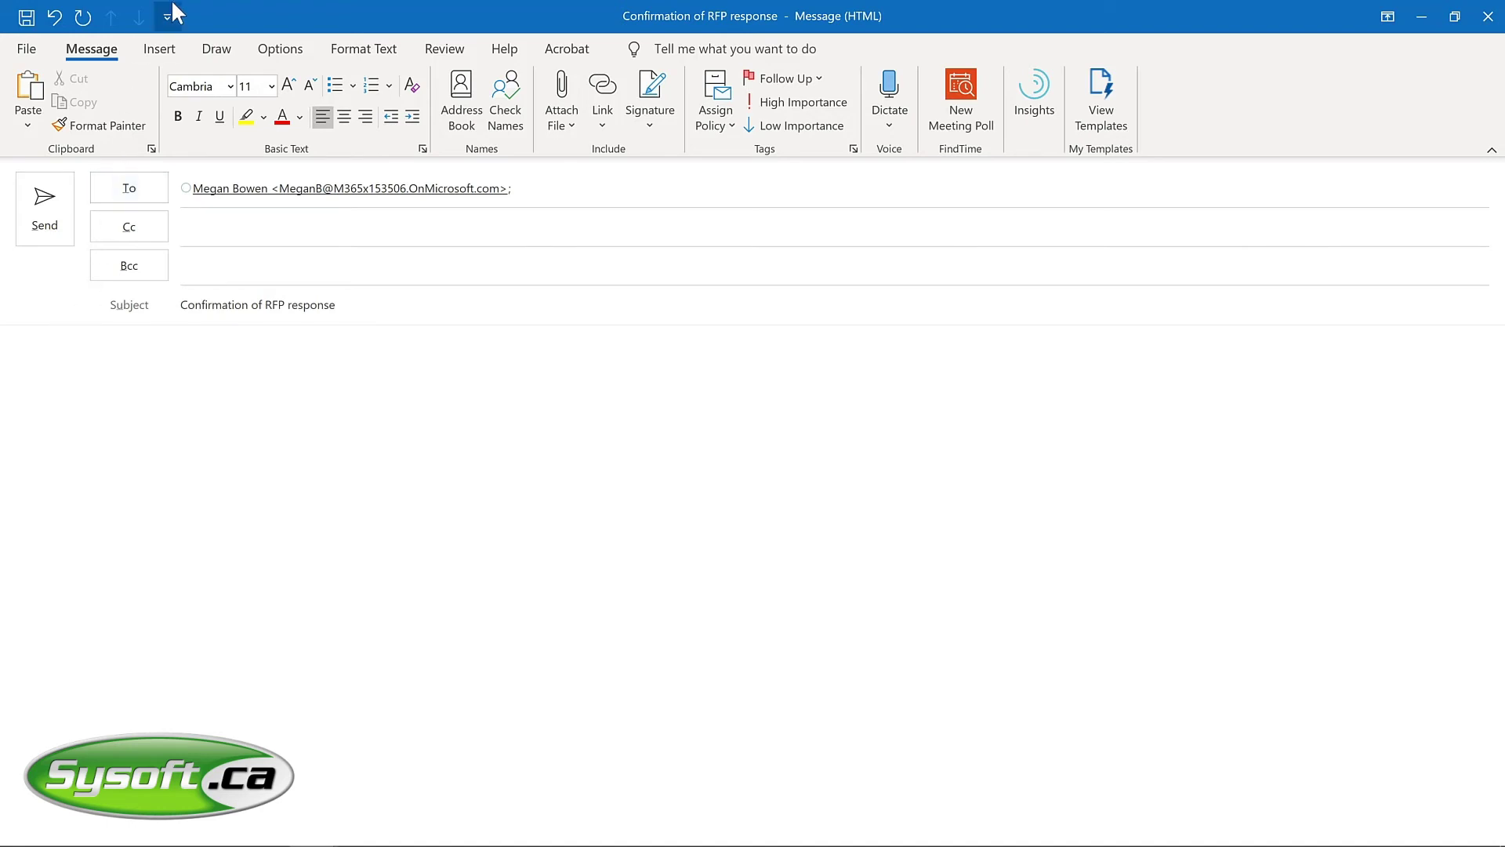
Insert the Proposal response Quick Part into the body of the "Confirmation of RFP response" message.
{"action": "left_click", "coordinate": [161, 51]}
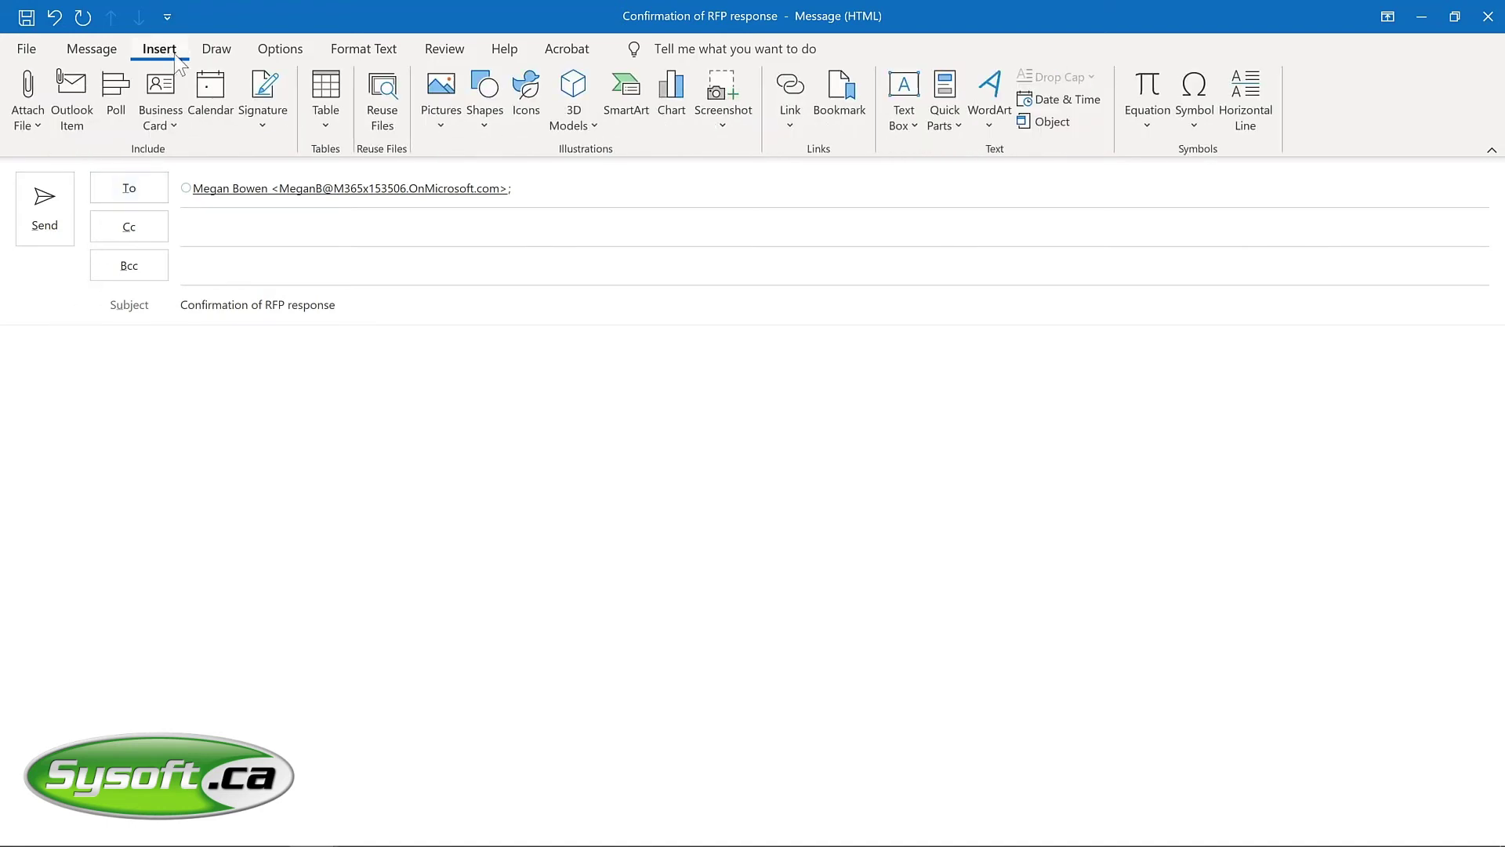
{"action": "left_click", "coordinate": [941, 129]}
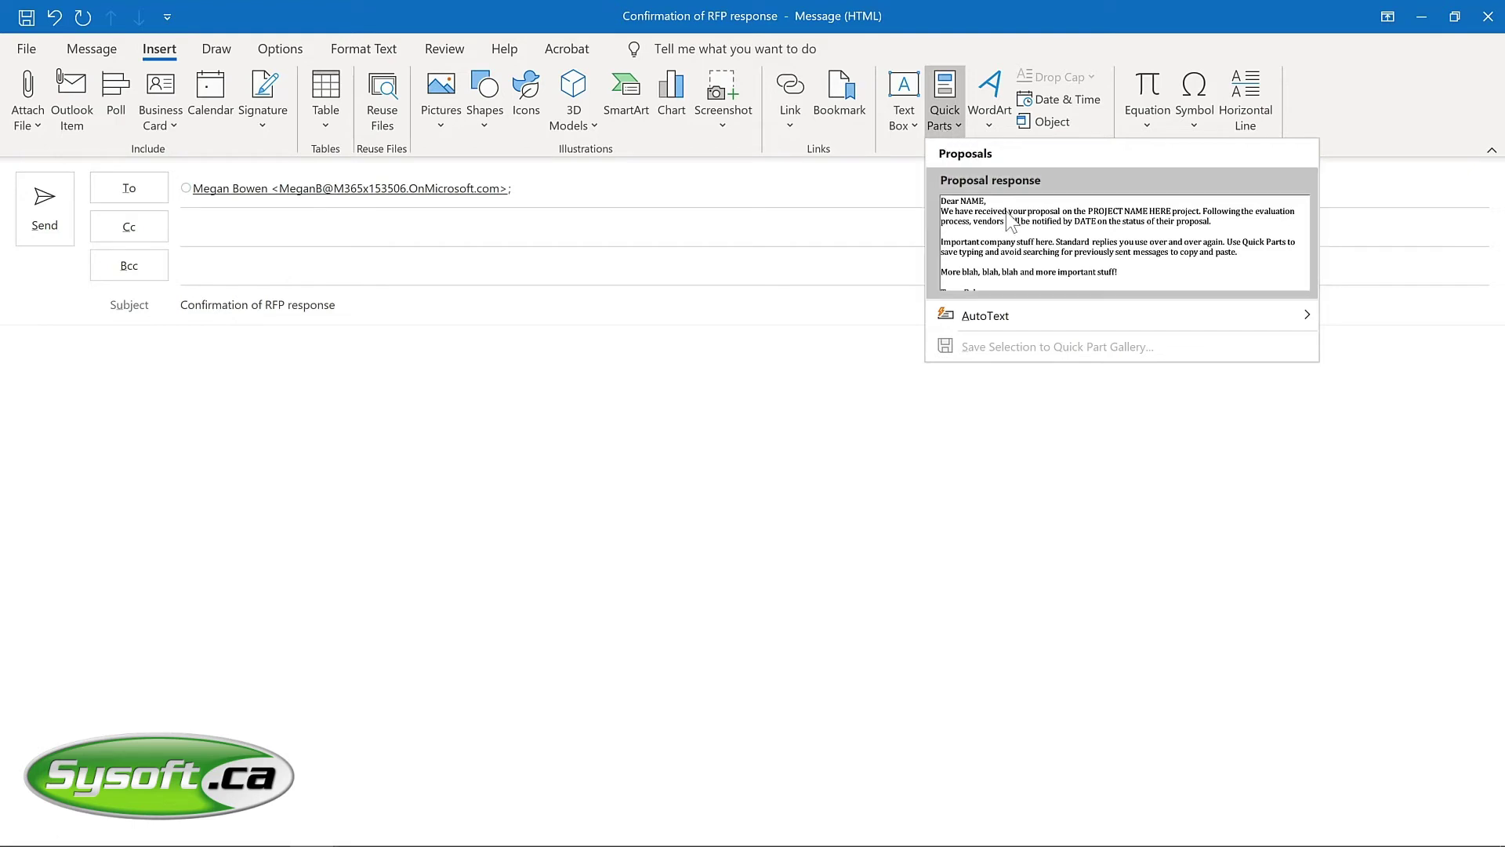
{"action": "left_click", "coordinate": [1010, 232]}
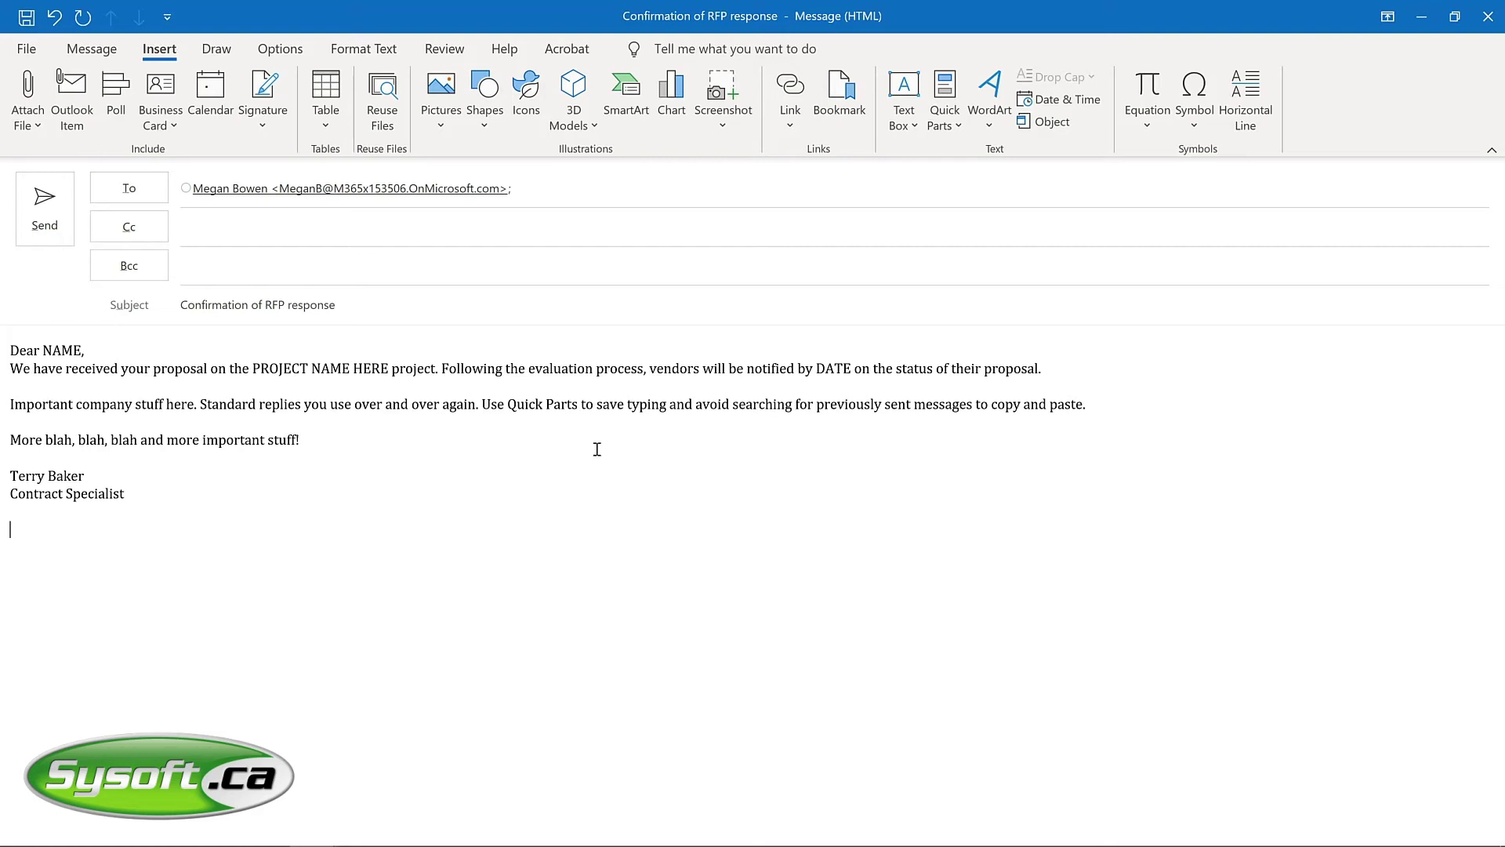
Open the organize-and-delete option for the Proposal response Quick Part in the message.
{"action": "left_click", "coordinate": [945, 118]}
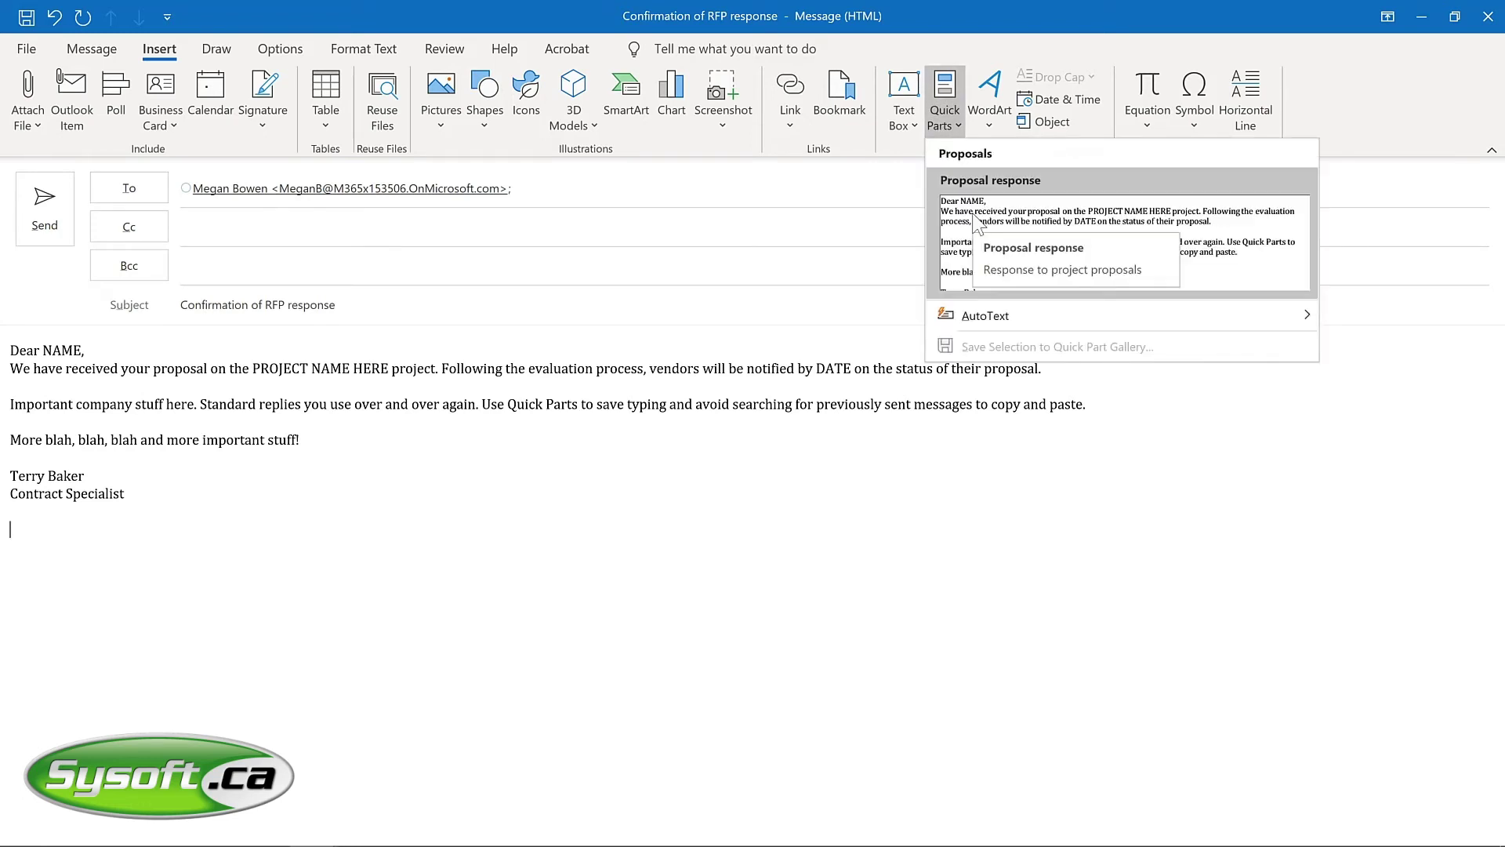
{"action": "right_click", "coordinate": [976, 222]}
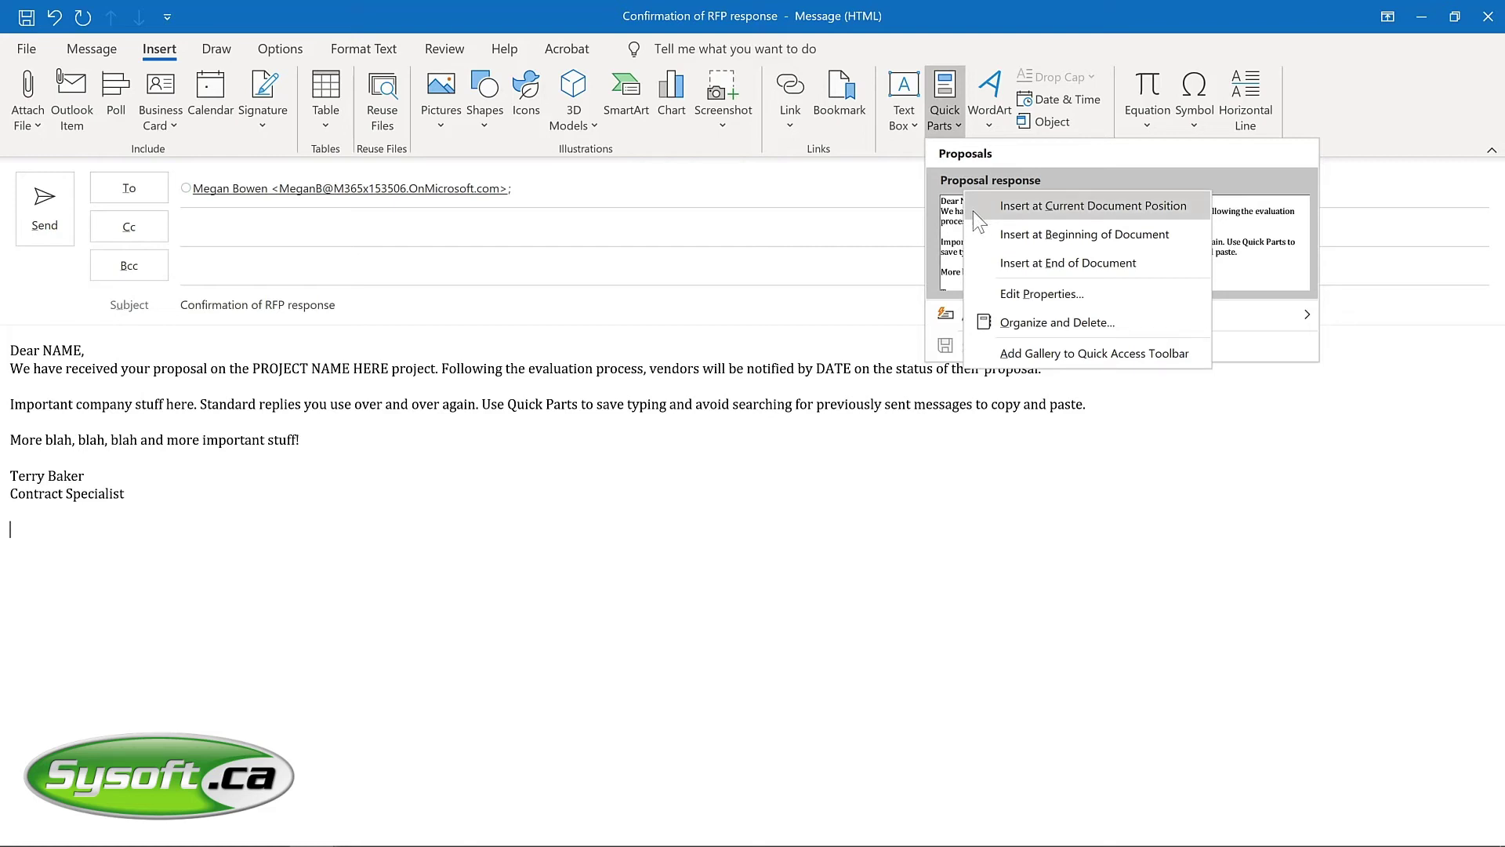
{"action": "left_click", "coordinate": [1010, 318]}
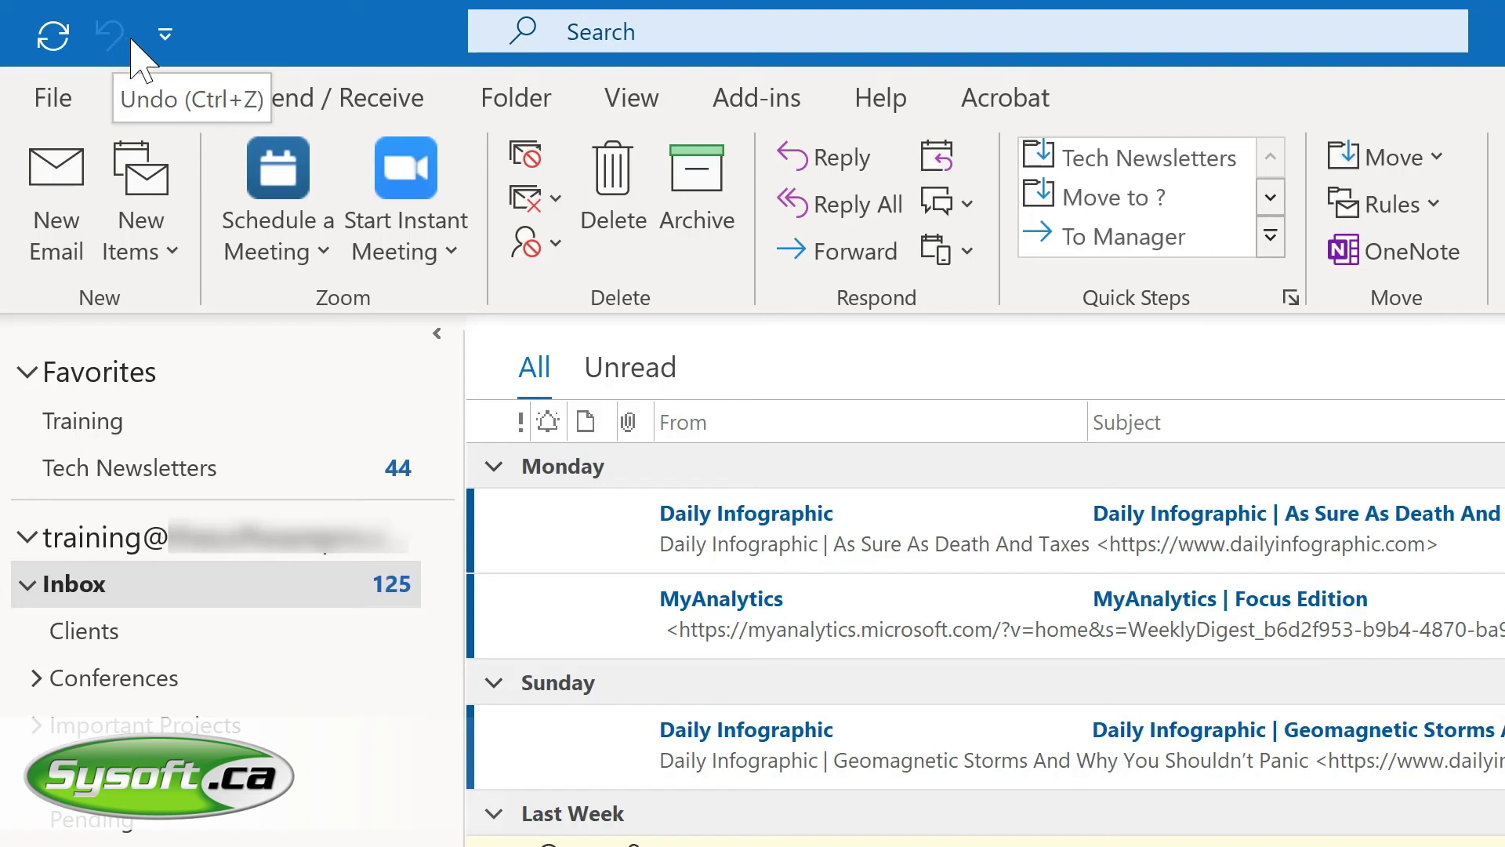
Add the Reply, Reply All and Forward commands to the main mail window's Quick Access Toolbar.
{"action": "left_click", "coordinate": [181, 55]}
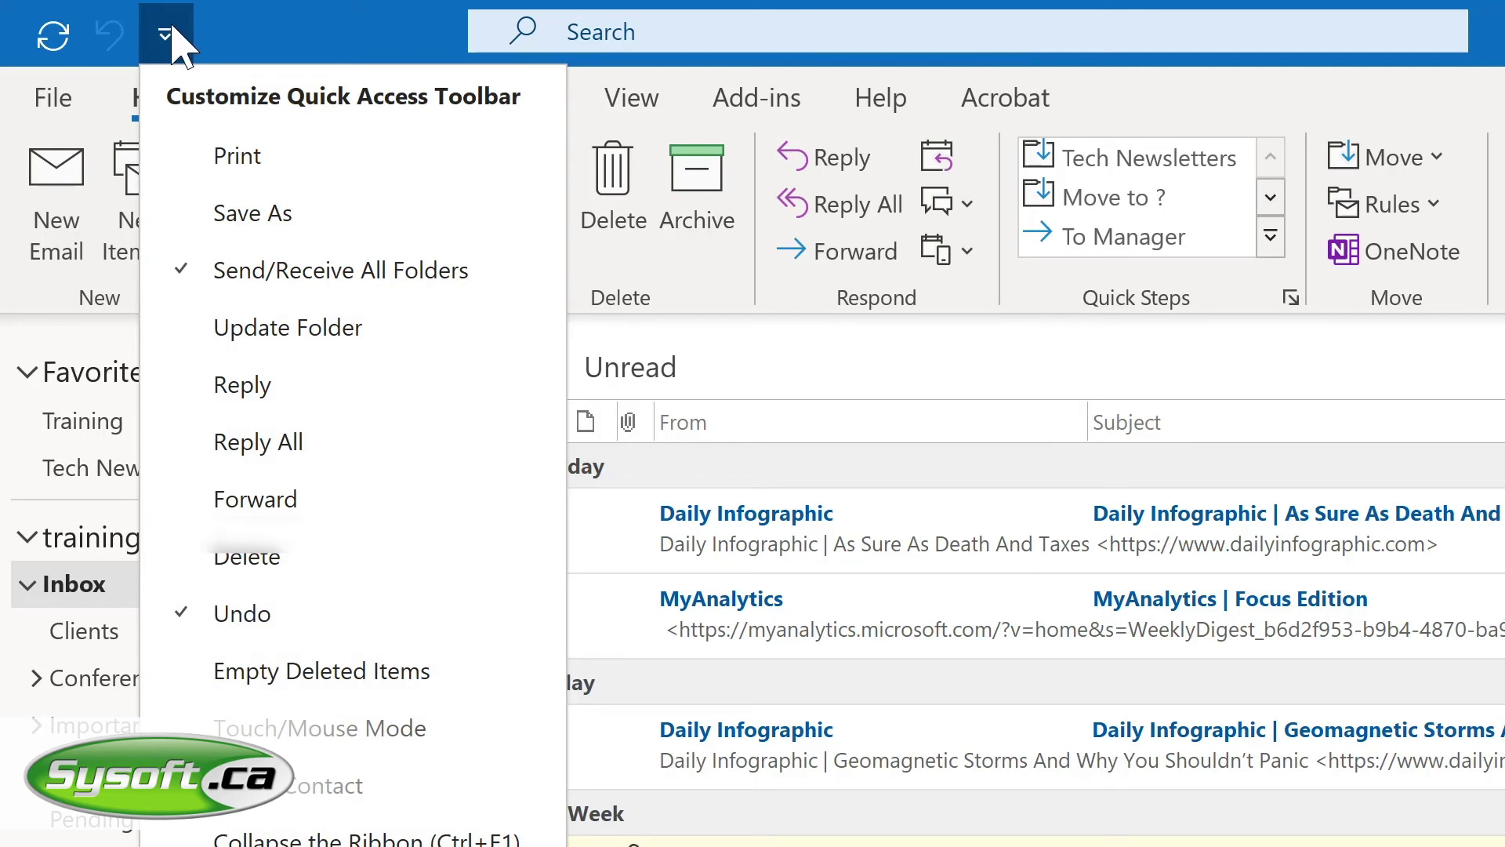
{"action": "left_click", "coordinate": [240, 388]}
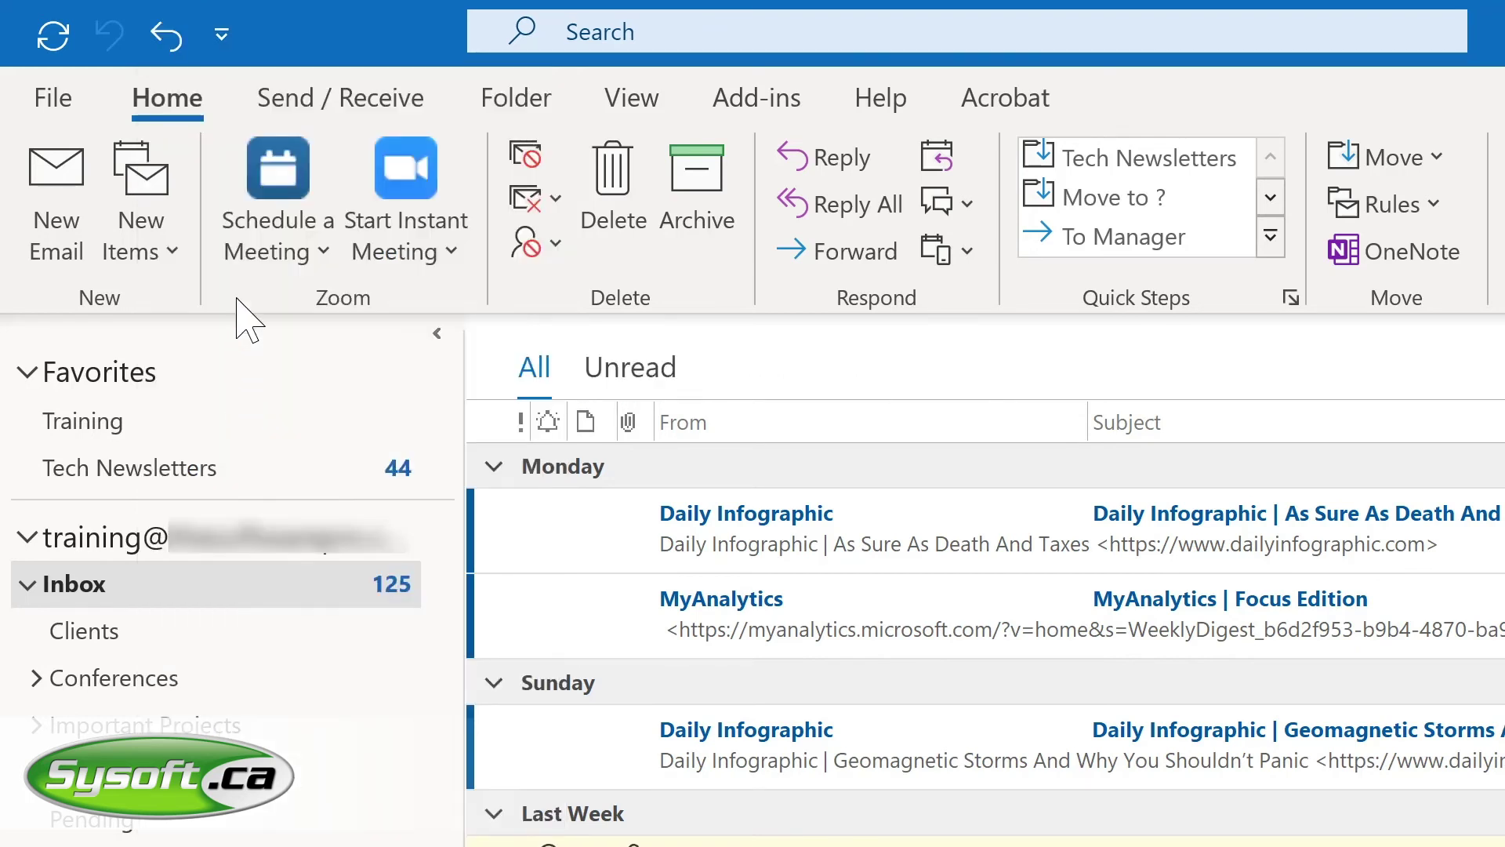
{"action": "left_click", "coordinate": [225, 39]}
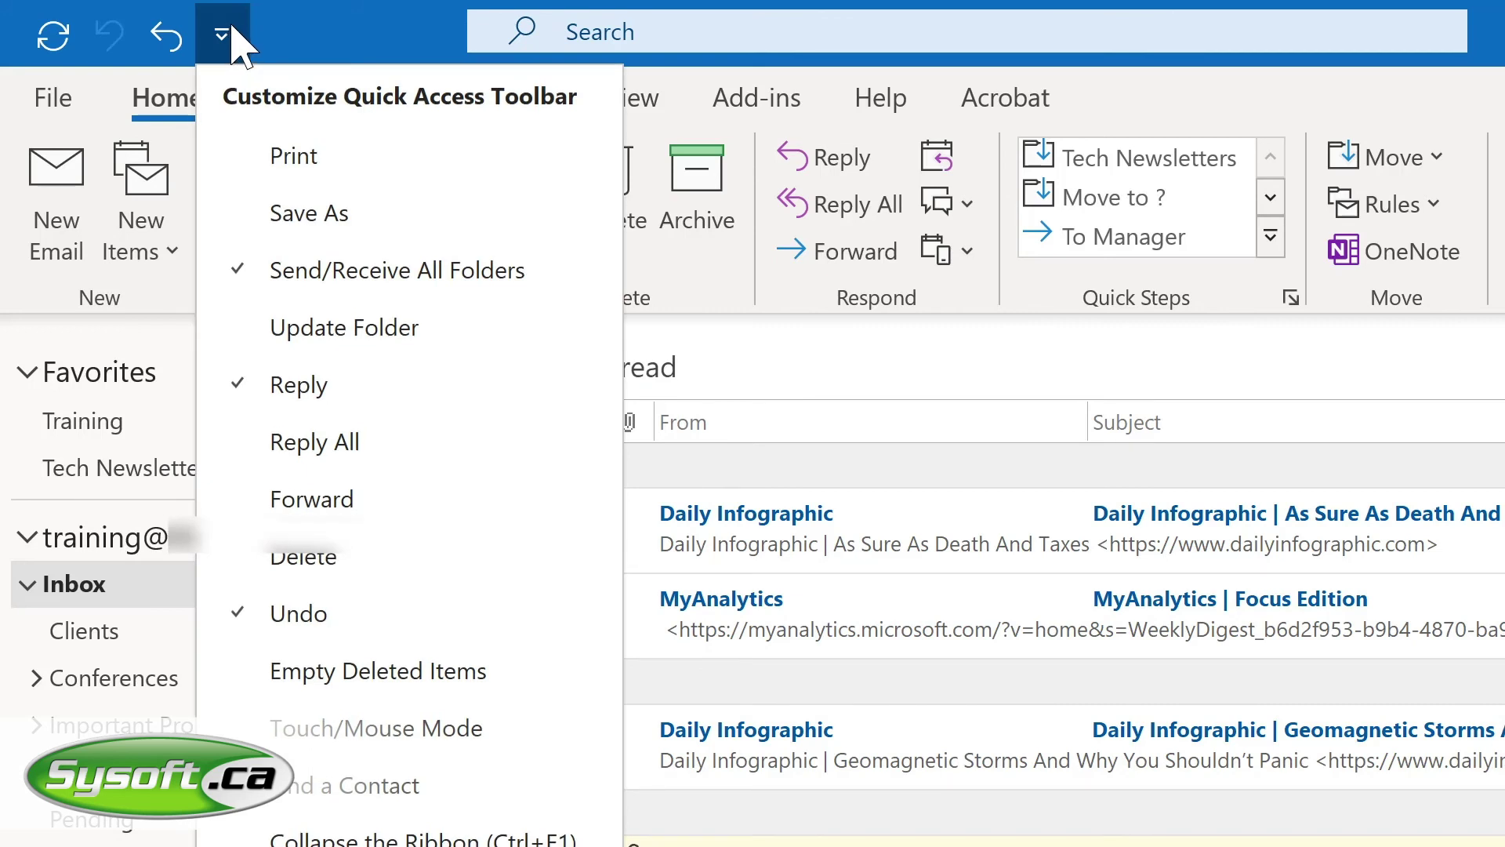
{"action": "left_click", "coordinate": [281, 443]}
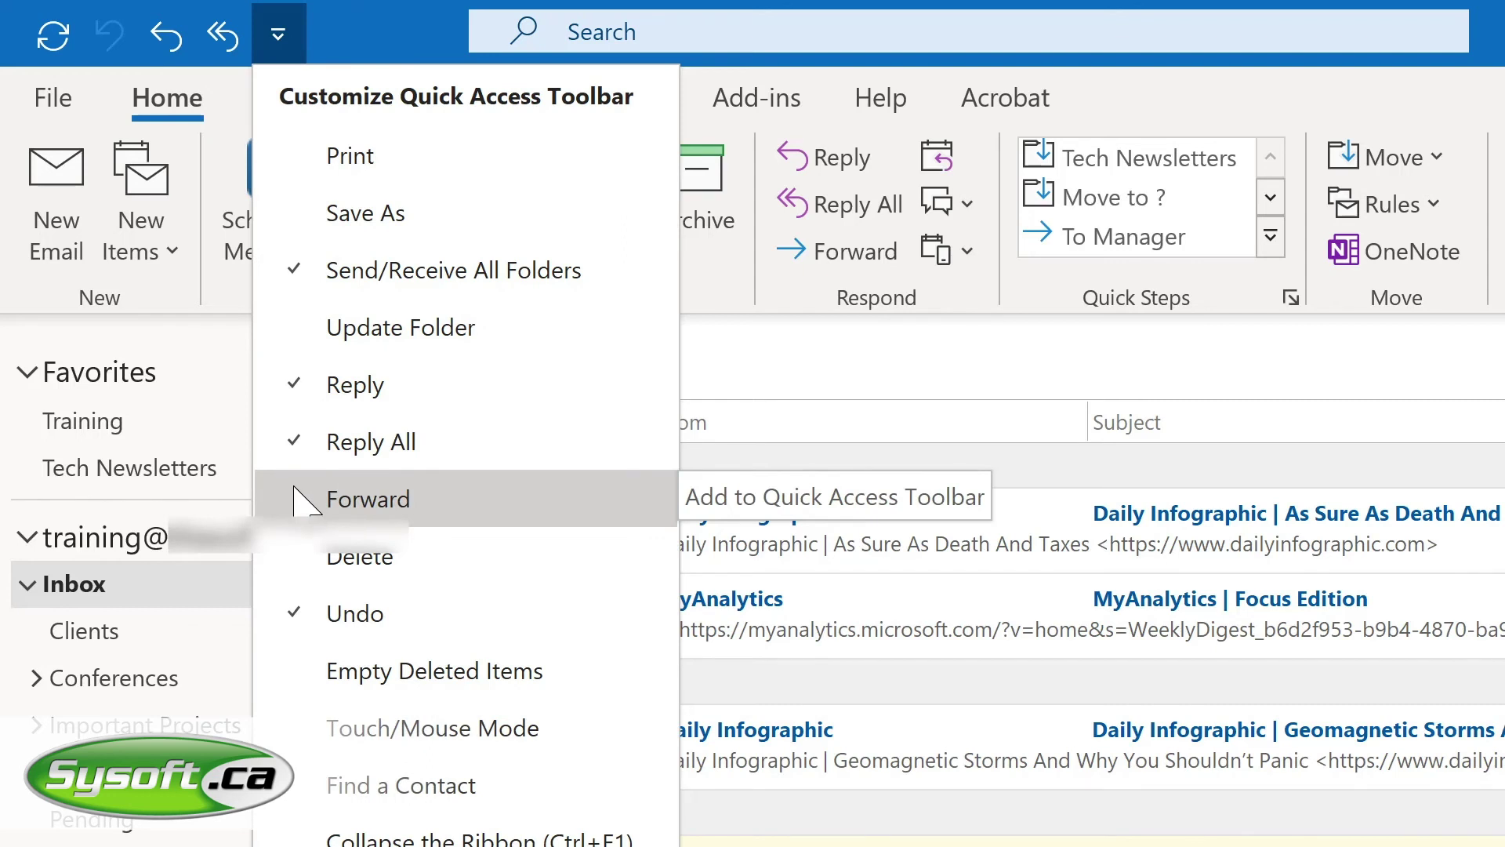
{"action": "left_click", "coordinate": [297, 492]}
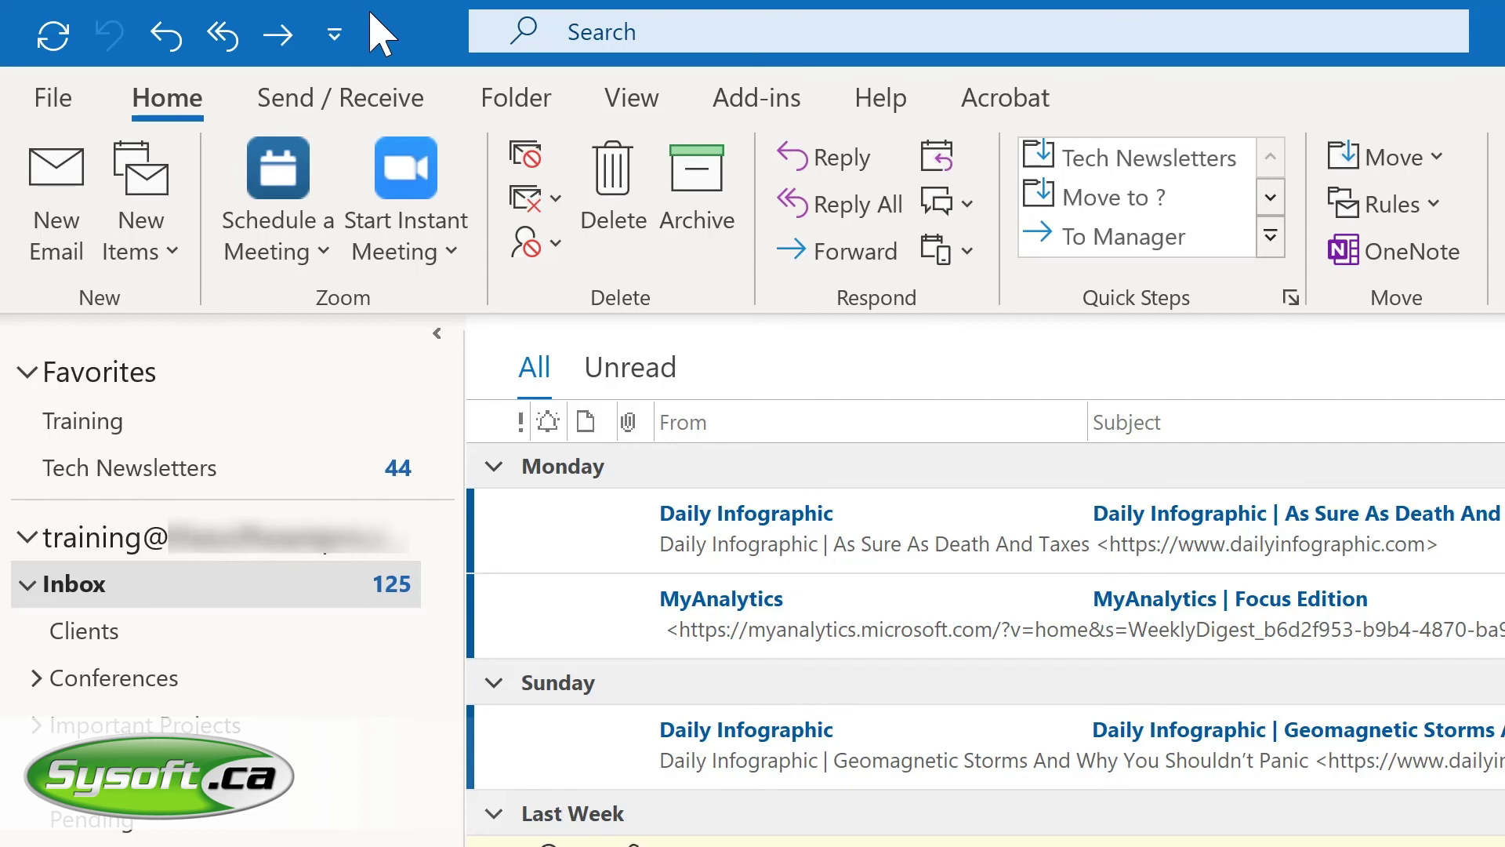
Start a new email message and add the Quick Parts command to its Quick Access Toolbar.
{"action": "key", "text": "ctrl+n"}
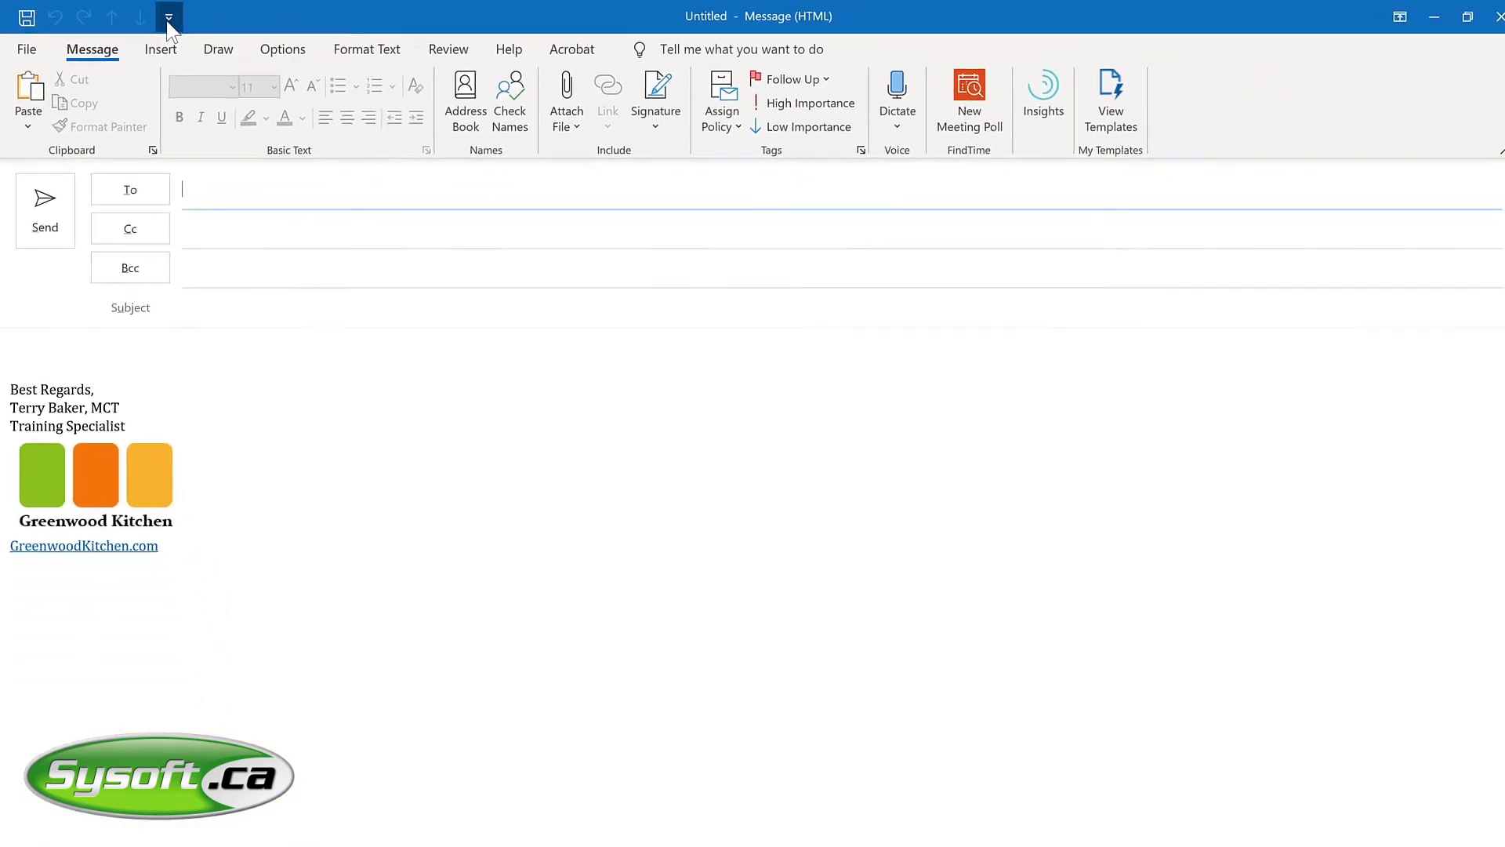
{"action": "left_click", "coordinate": [168, 19]}
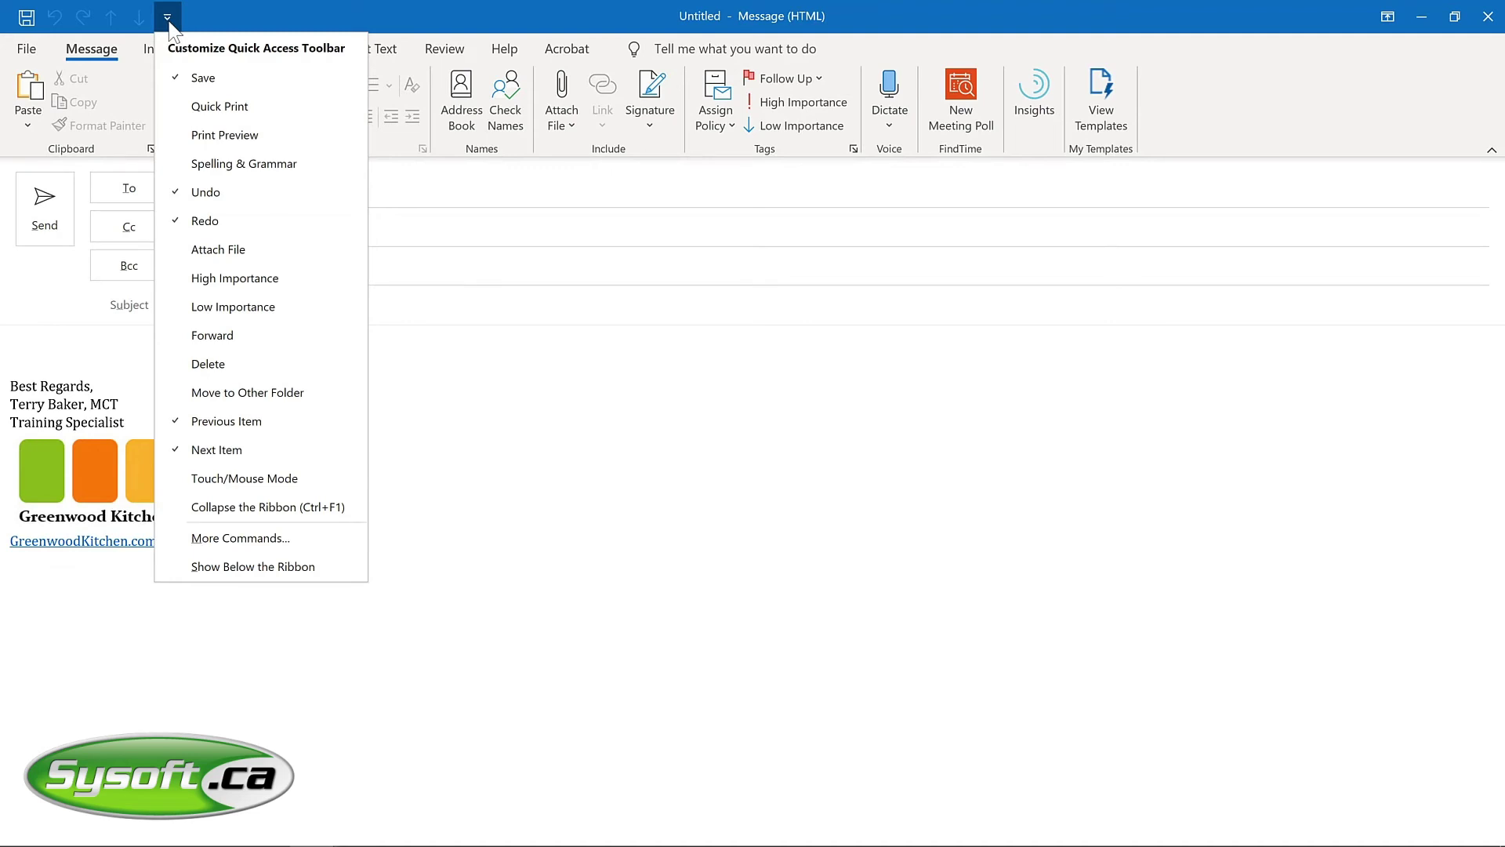
{"action": "left_click", "coordinate": [168, 19]}
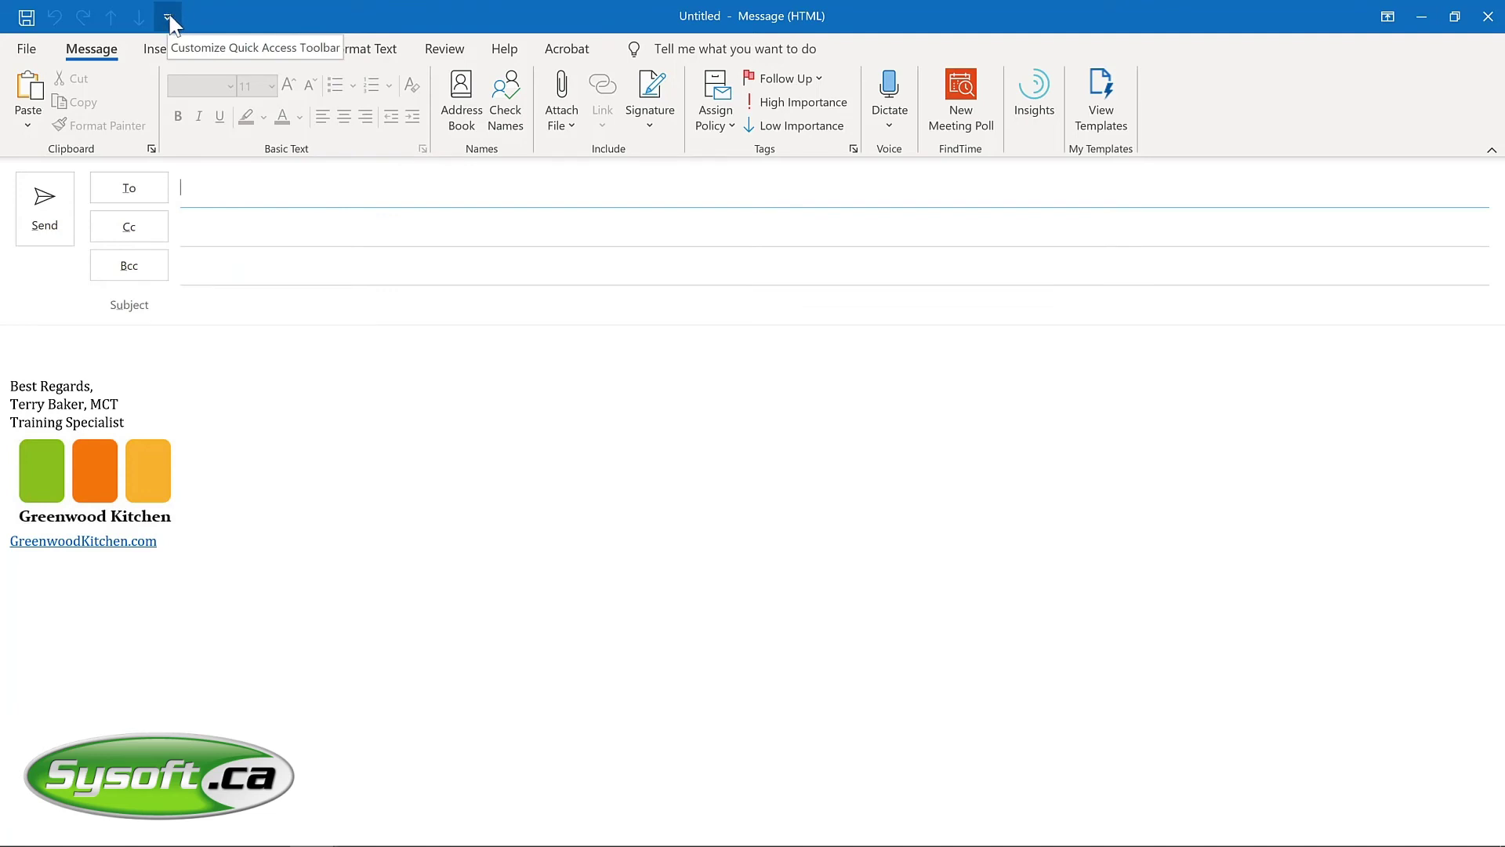
{"action": "left_click", "coordinate": [59, 334]}
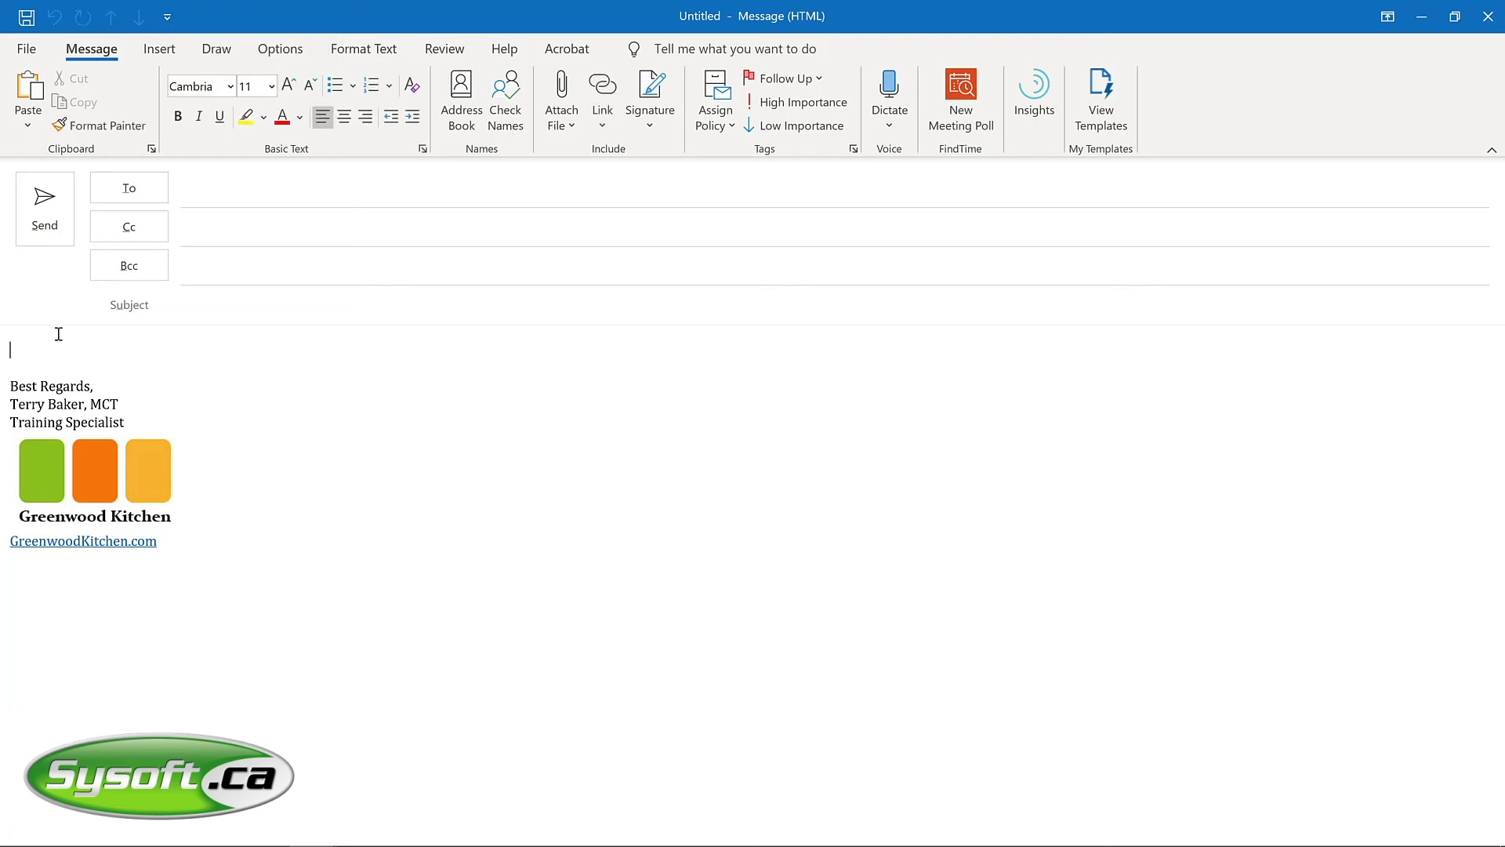
{"action": "left_click", "coordinate": [156, 52]}
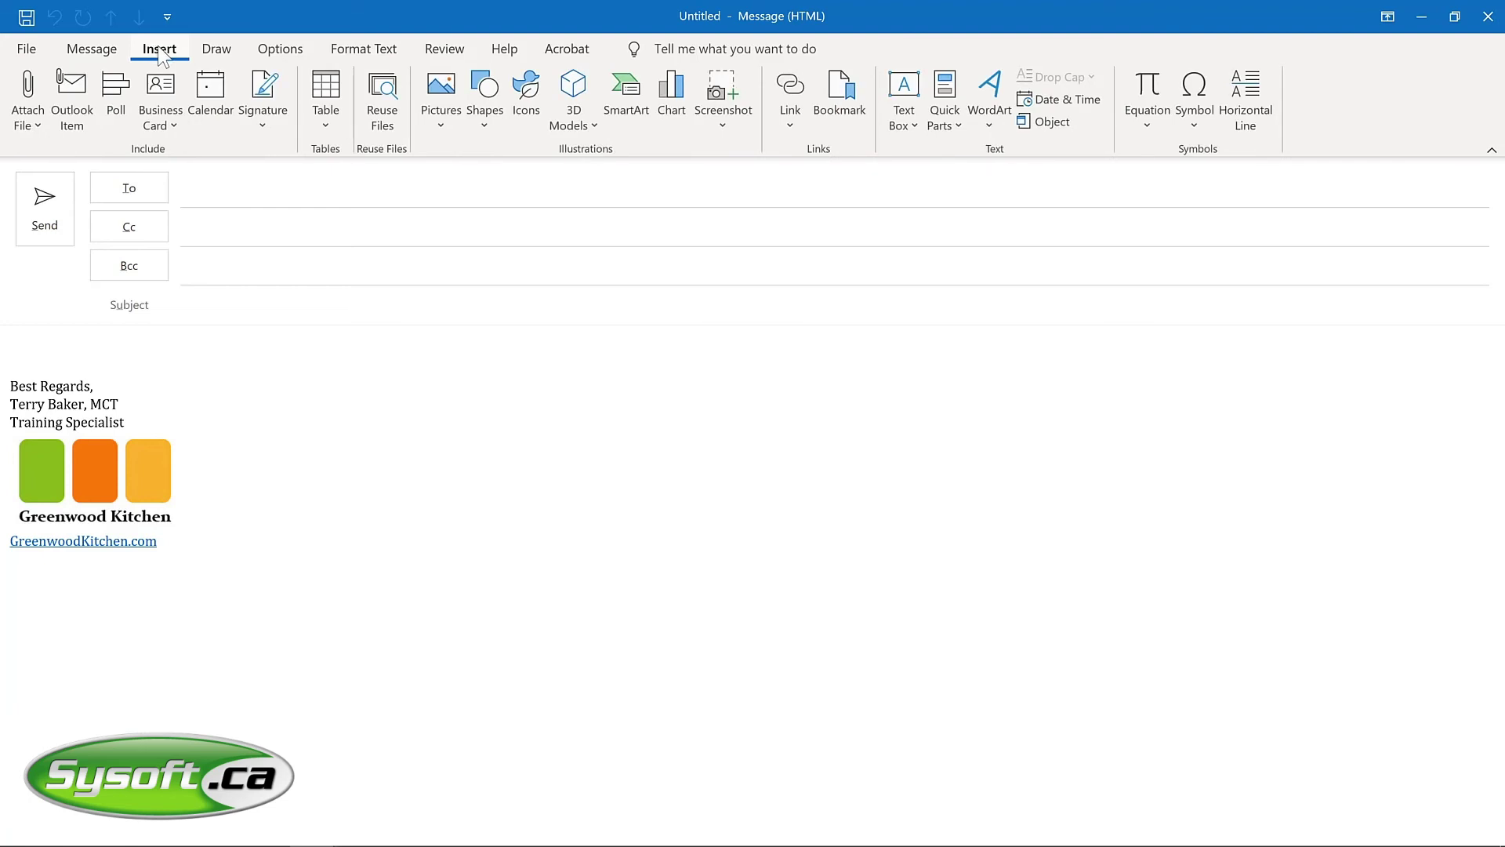
{"action": "right_click", "coordinate": [946, 94]}
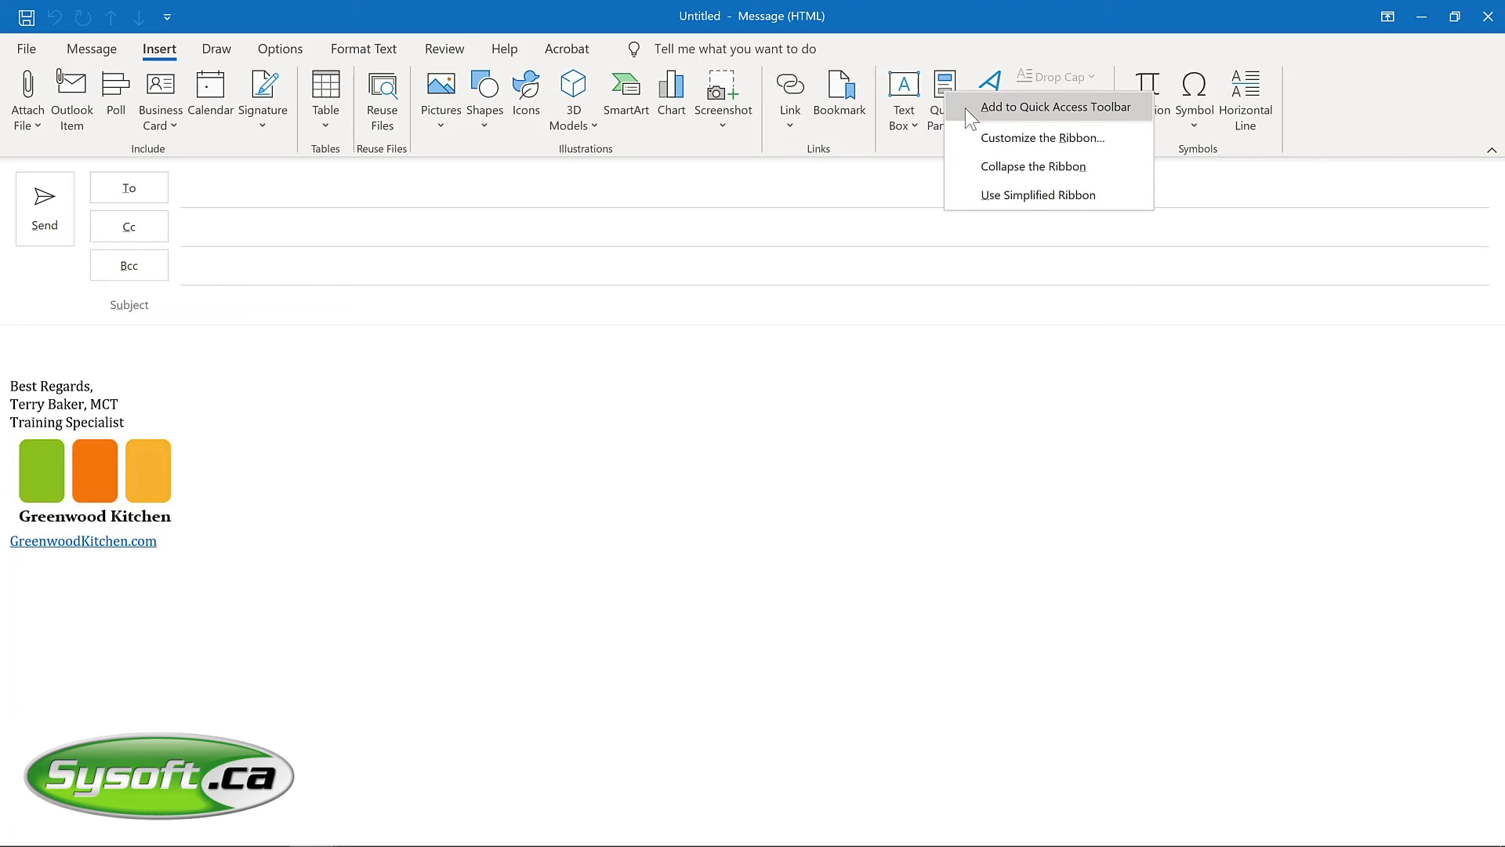
{"action": "left_click", "coordinate": [971, 118]}
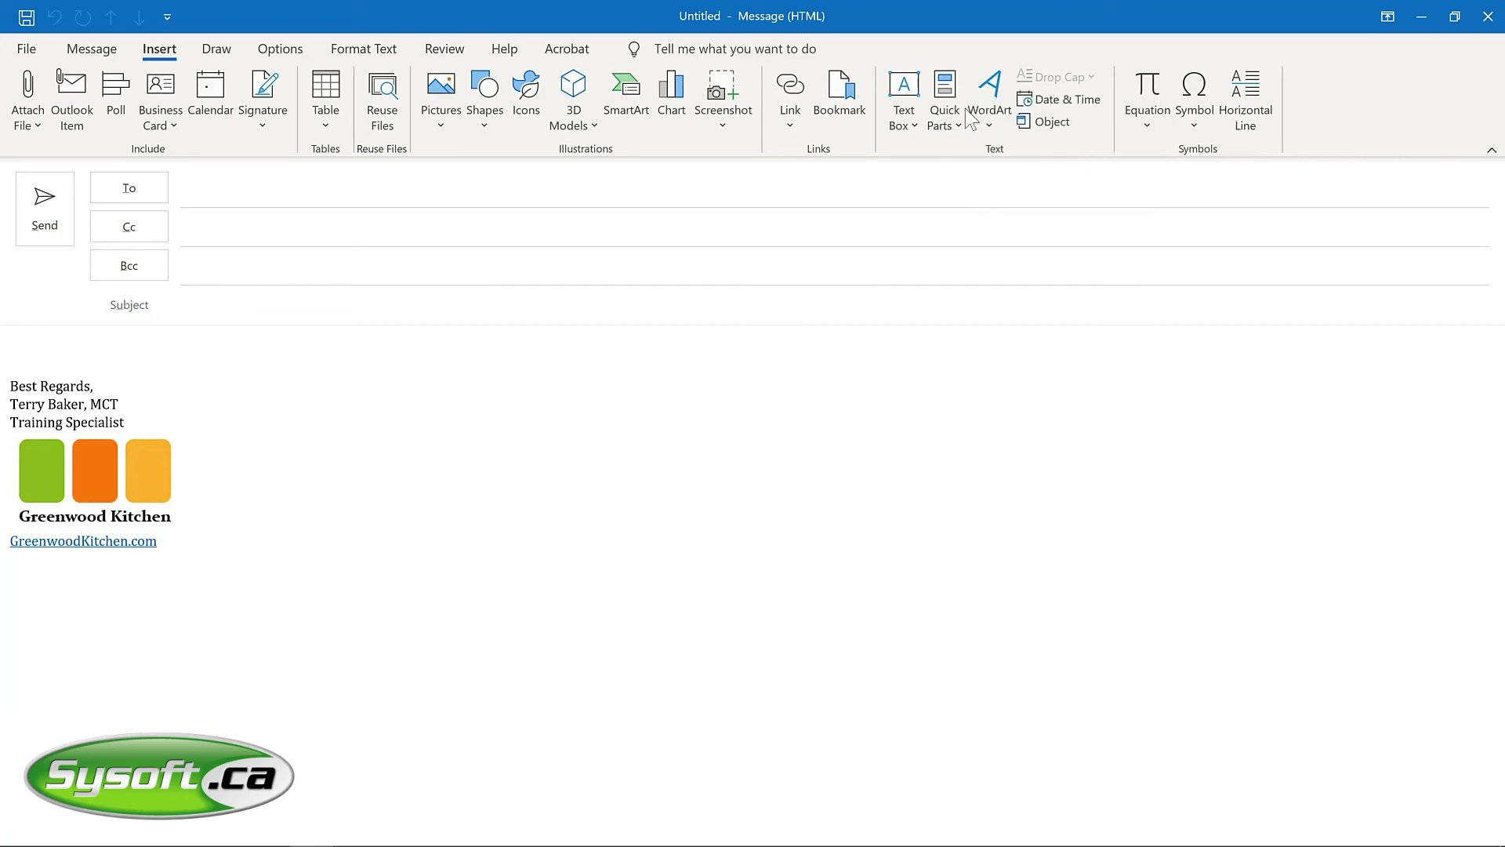
Add Delay Delivery to the message window's Quick Access Toolbar, show the toolbar below the ribbon, and close the message.
{"action": "left_click", "coordinate": [280, 53]}
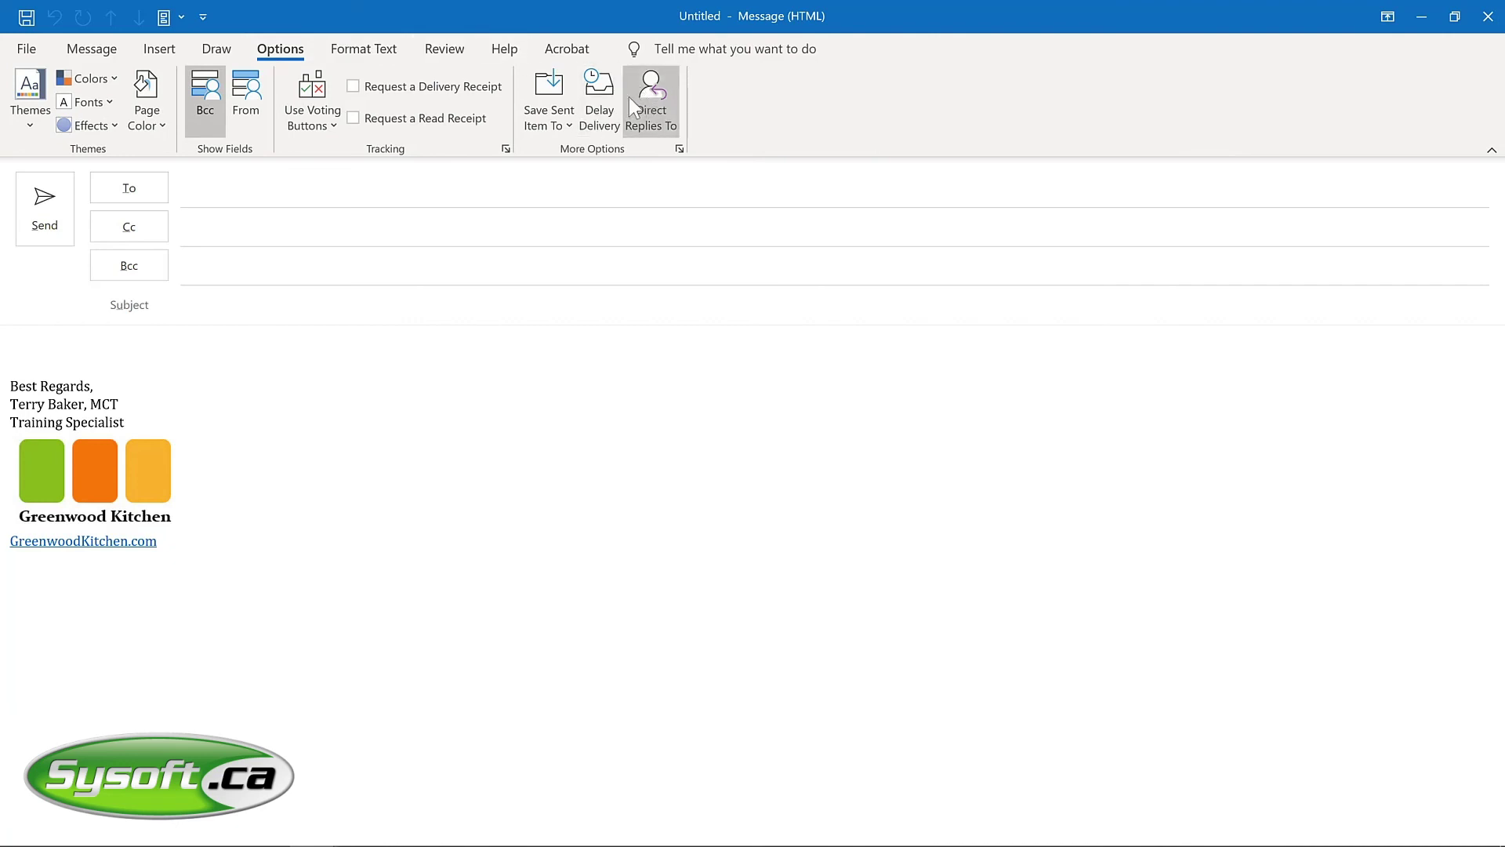
{"action": "right_click", "coordinate": [607, 99]}
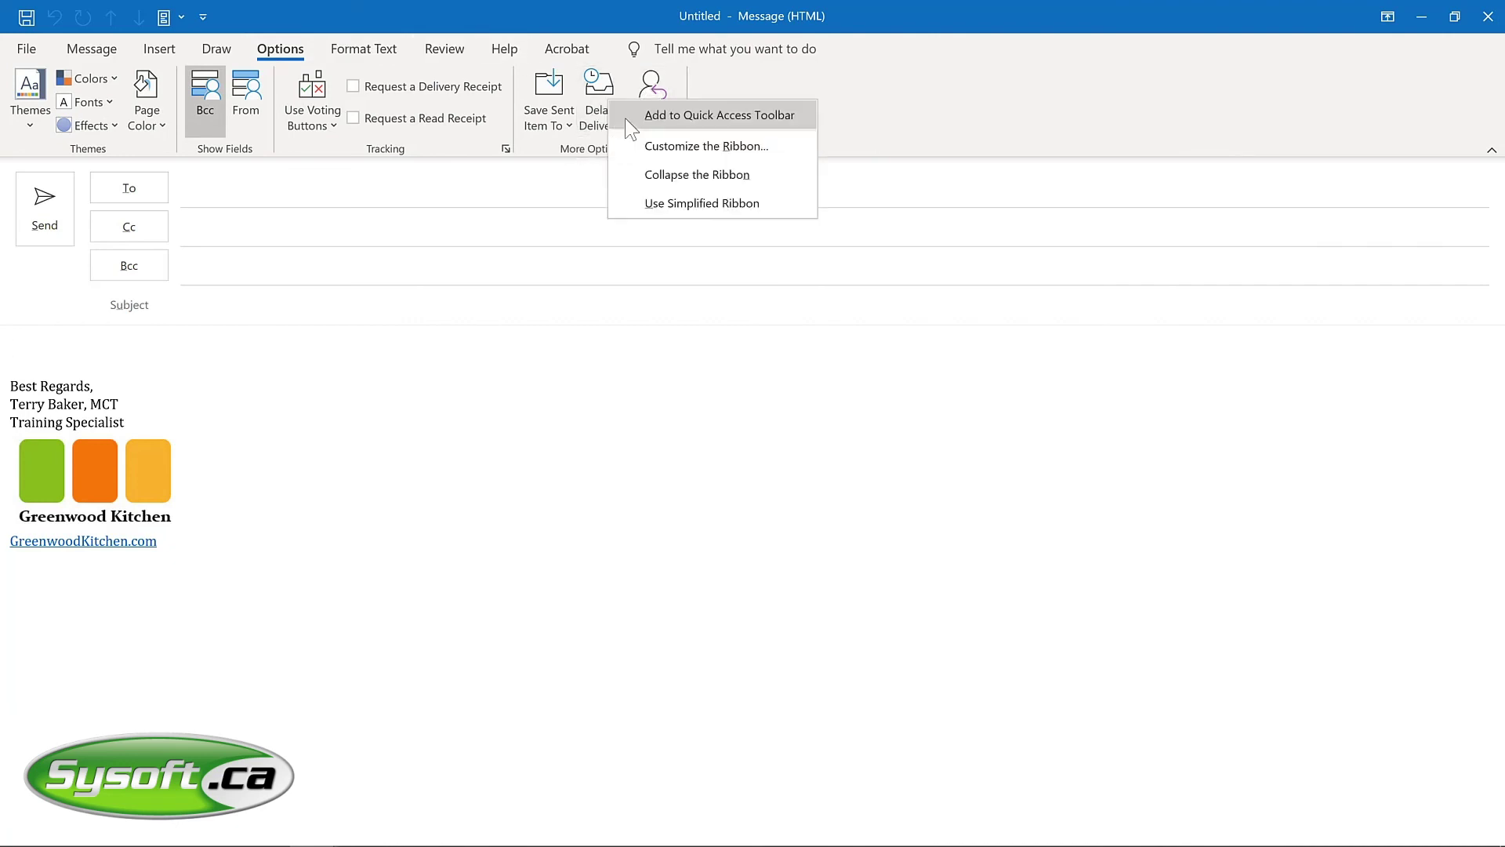
{"action": "left_click", "coordinate": [632, 119]}
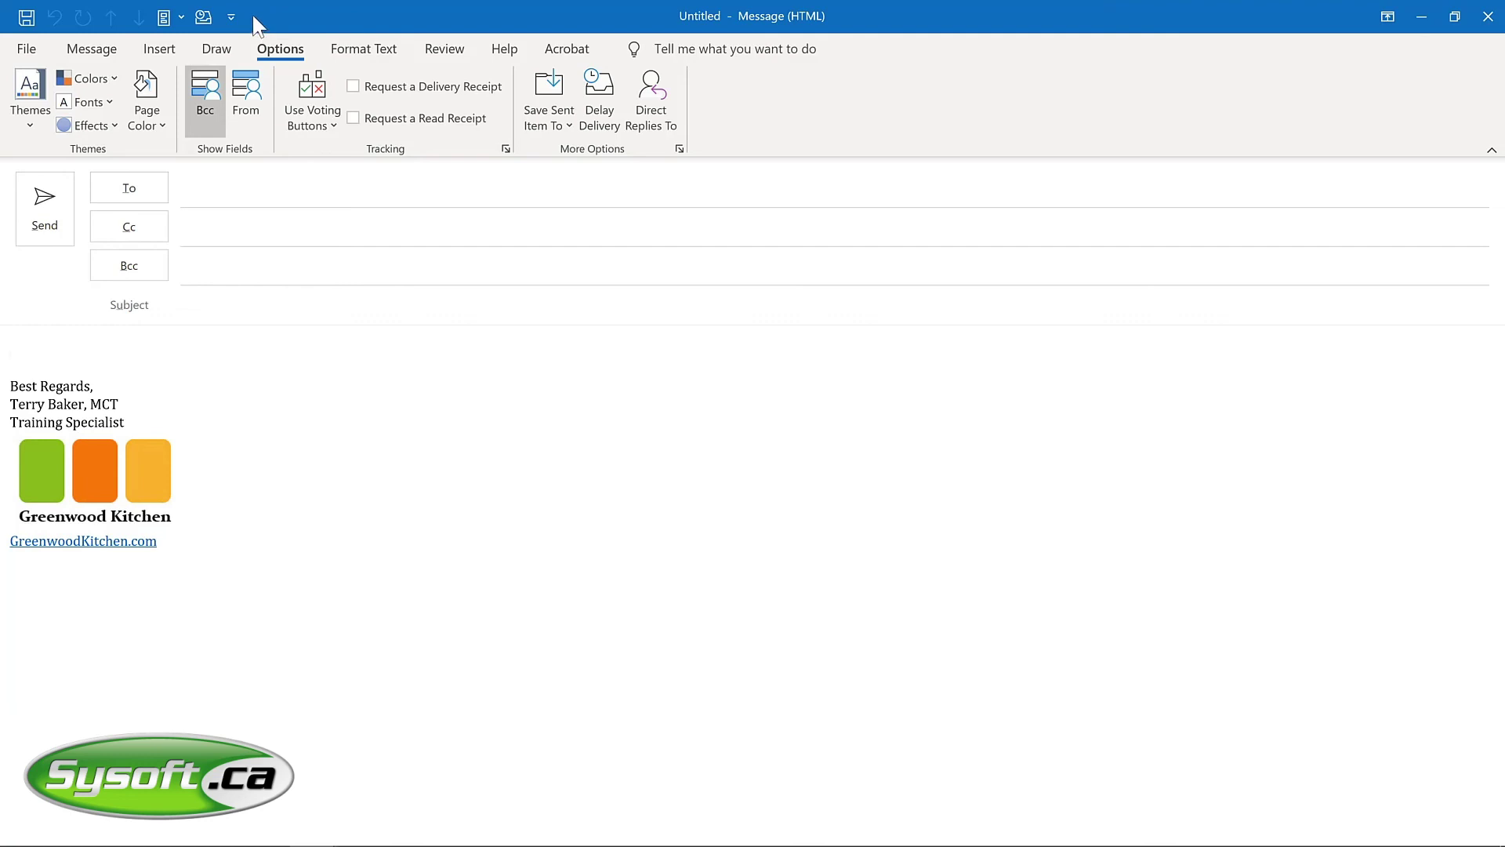
{"action": "left_click", "coordinate": [231, 17]}
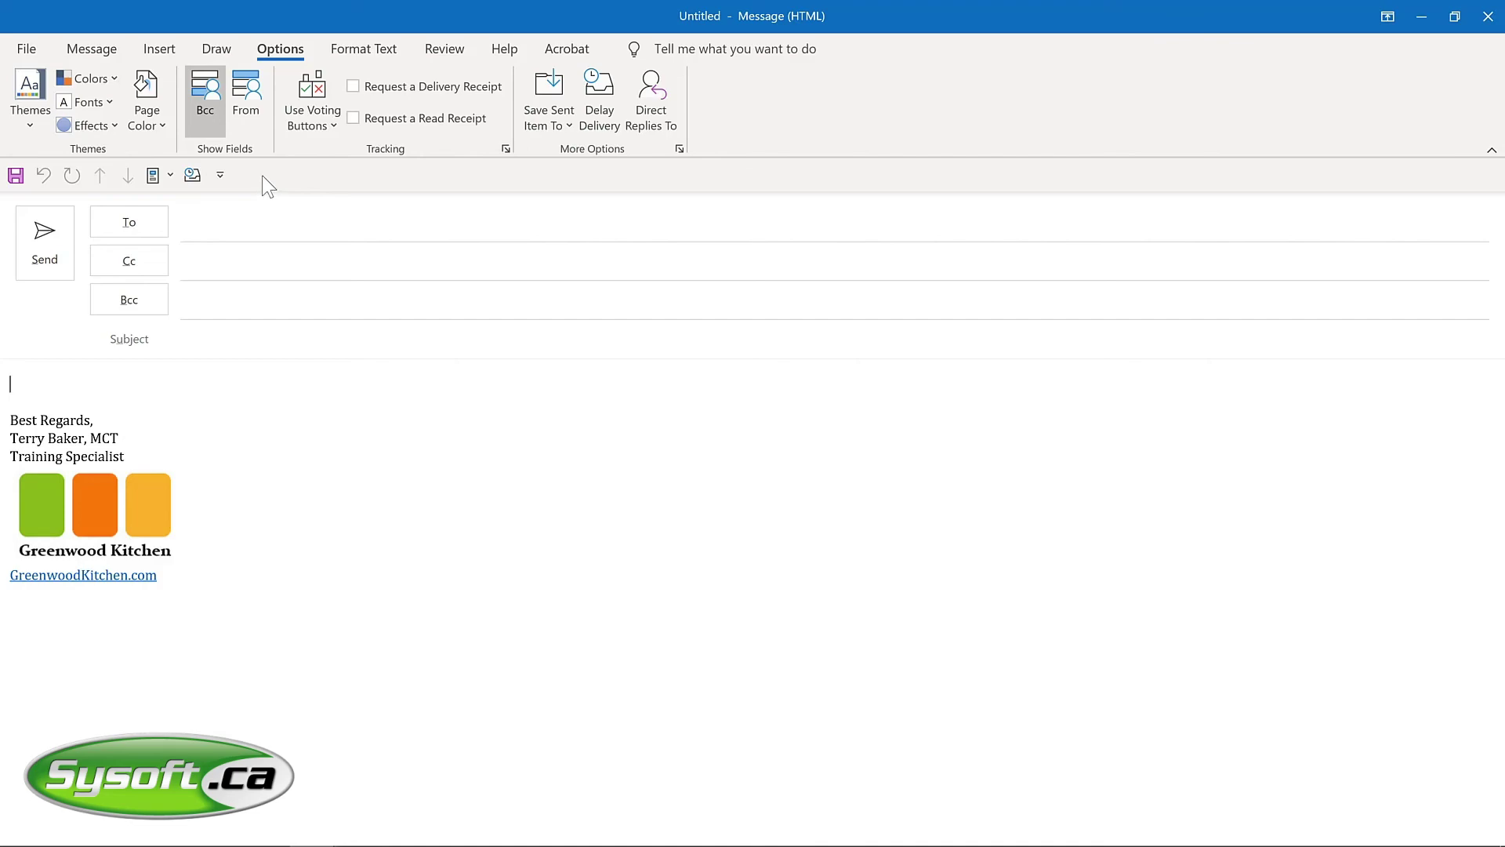
{"action": "key", "text": "Escape"}
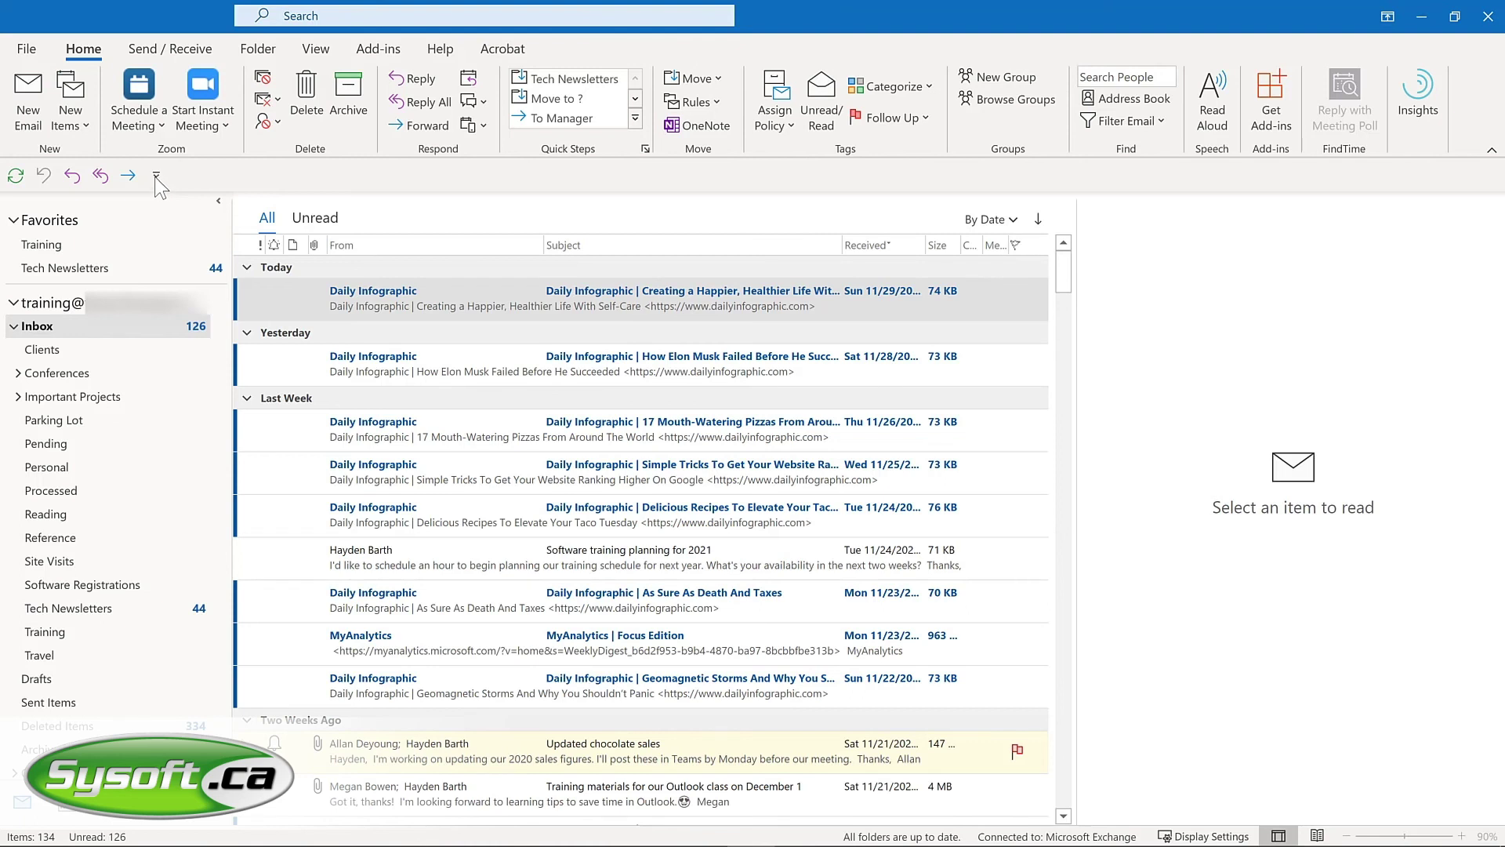
Customize the main window's Quick Access Toolbar by adding Manage Rules & Alerts, Meeting, New Email and New Task from the popular commands.
{"action": "left_click", "coordinate": [156, 175]}
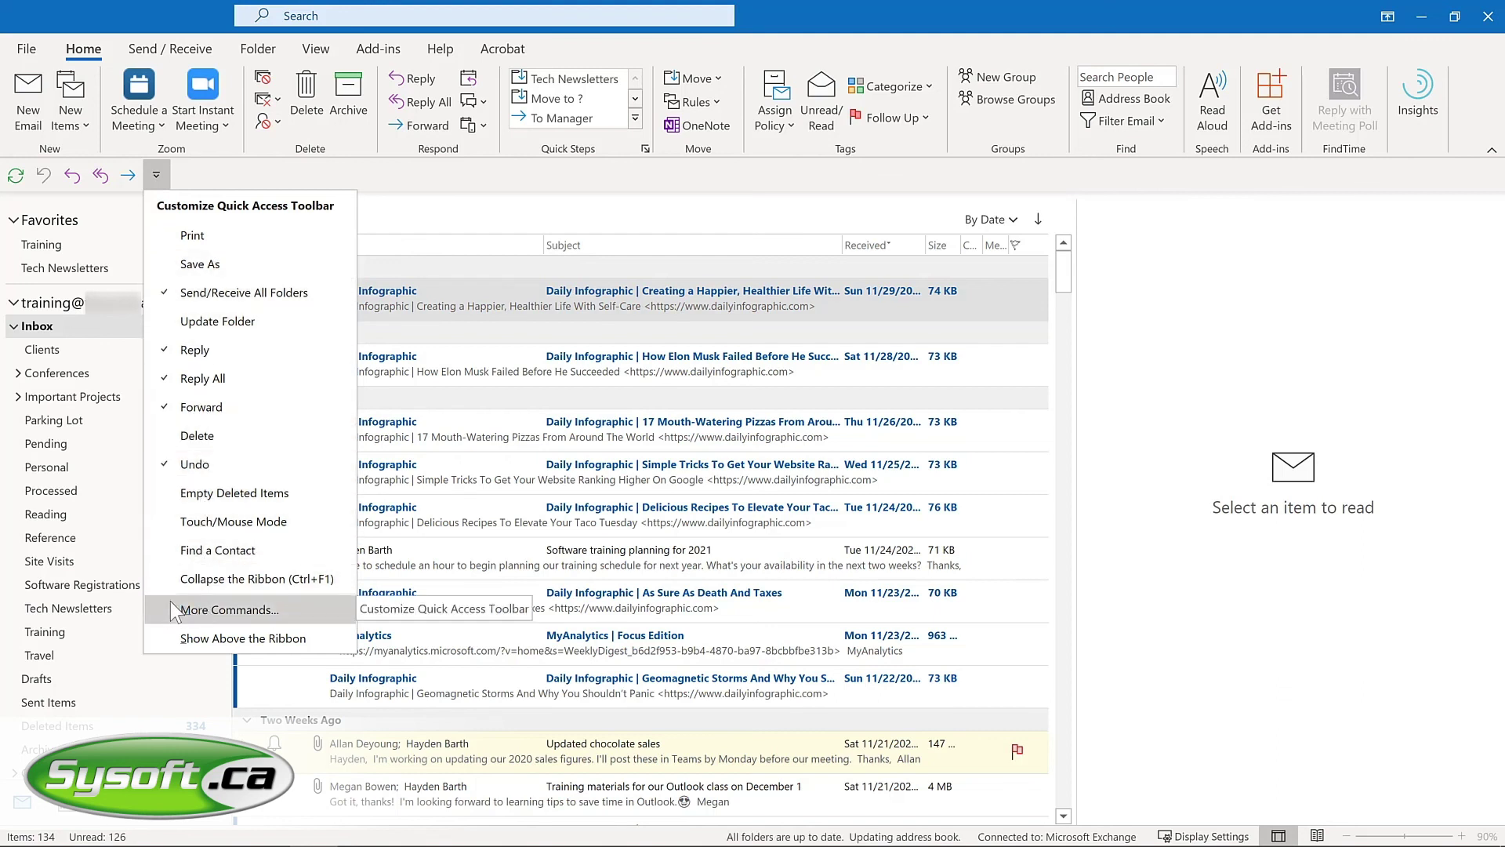
{"action": "right_click", "coordinate": [93, 180]}
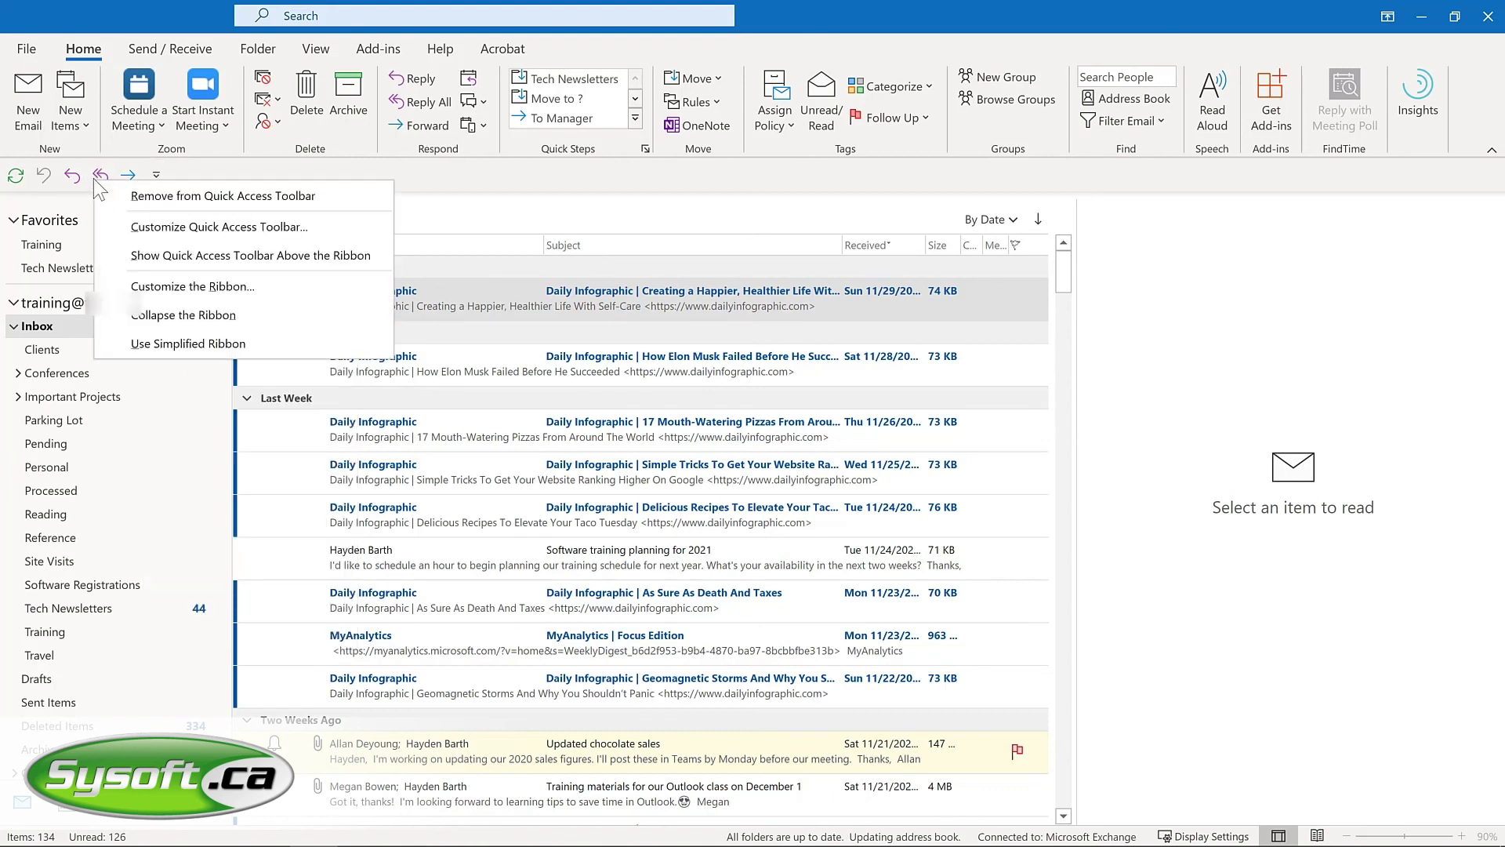
{"action": "left_click", "coordinate": [122, 223]}
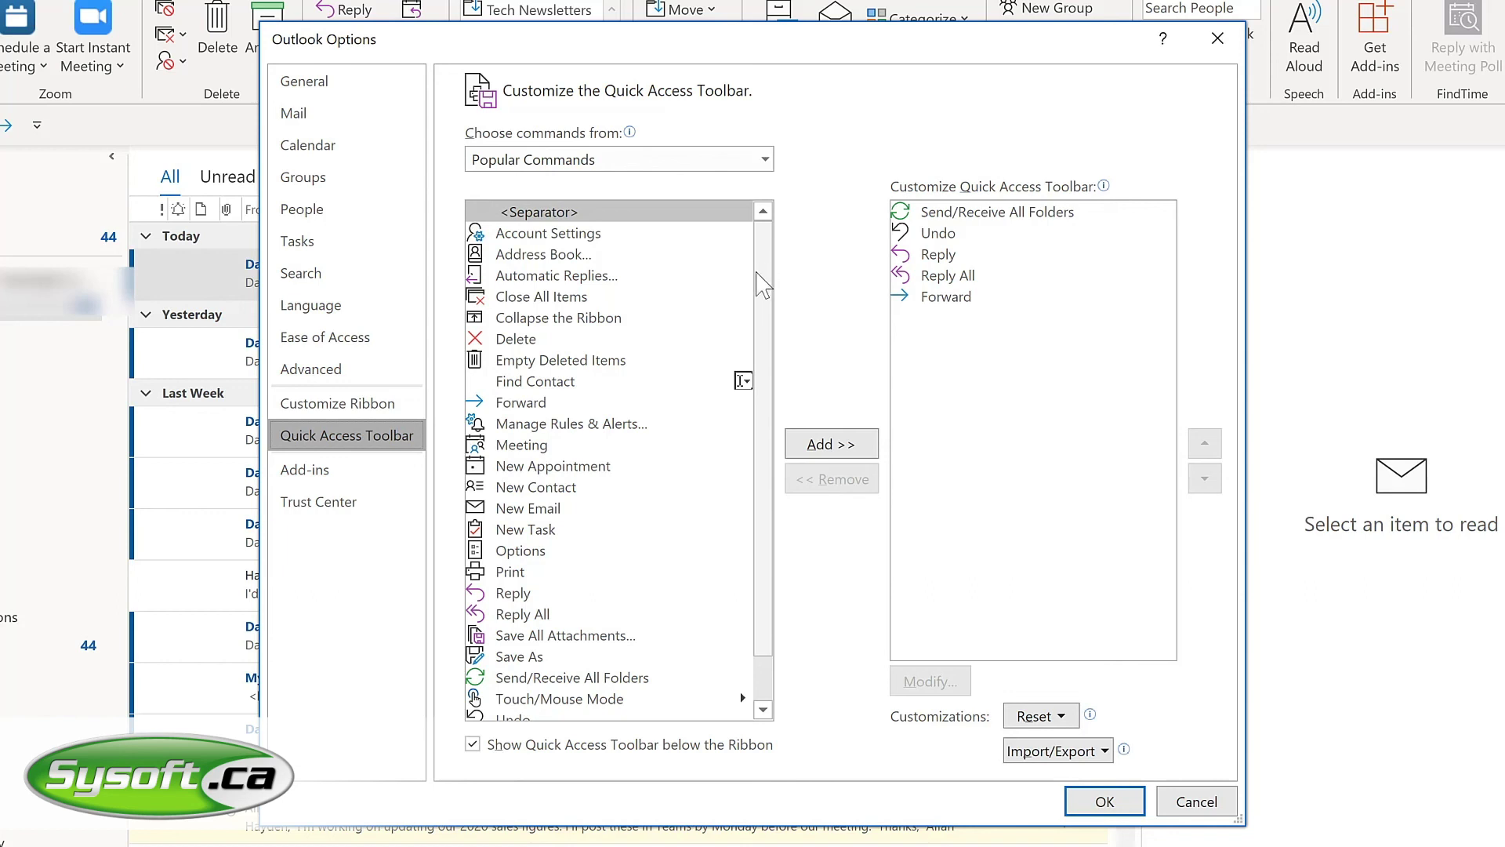
{"action": "left_click", "coordinate": [569, 436]}
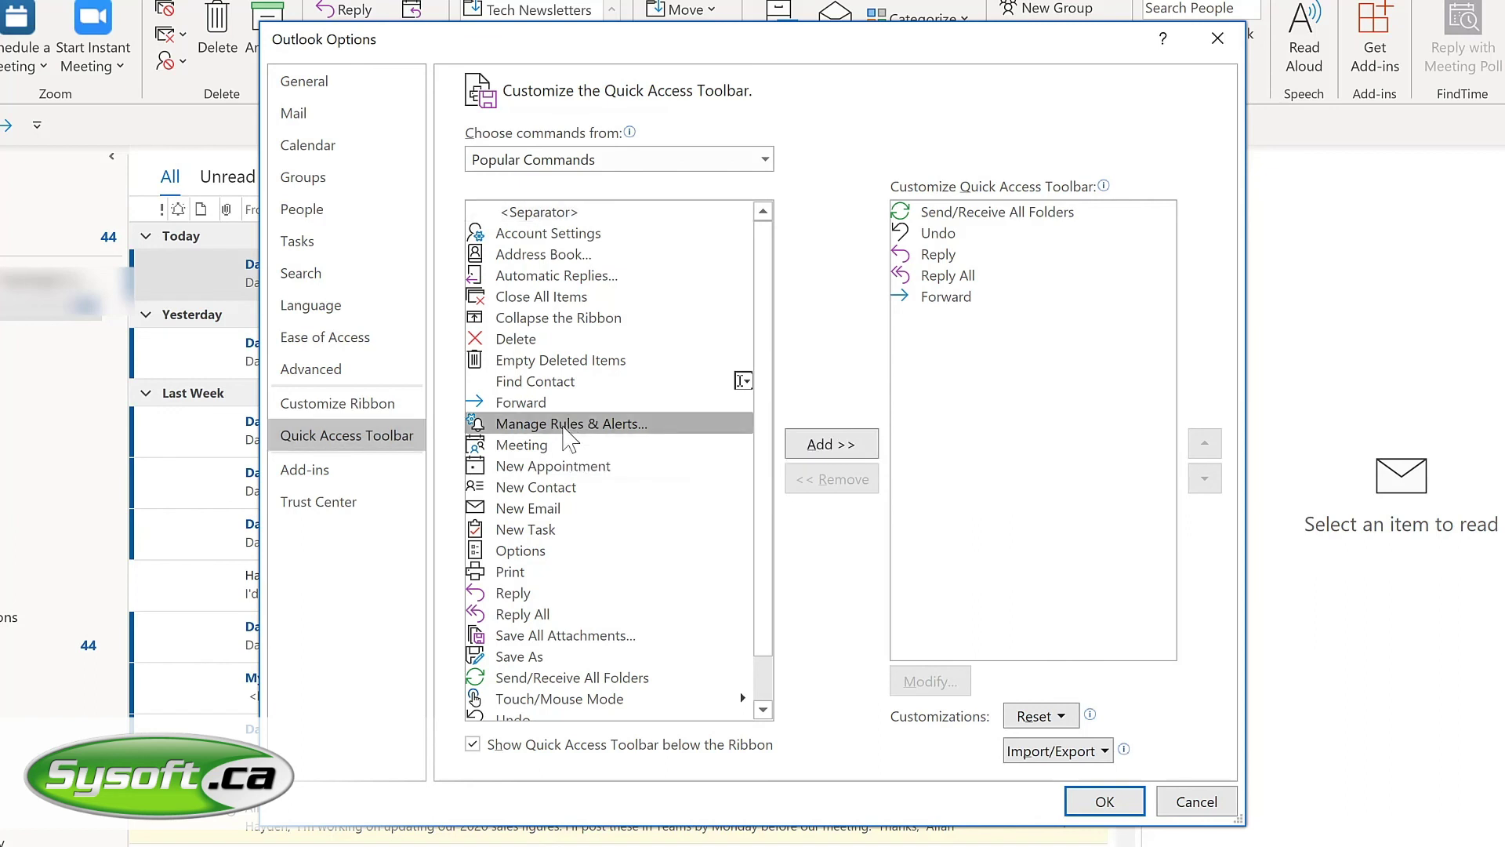
{"action": "left_click", "coordinate": [836, 449]}
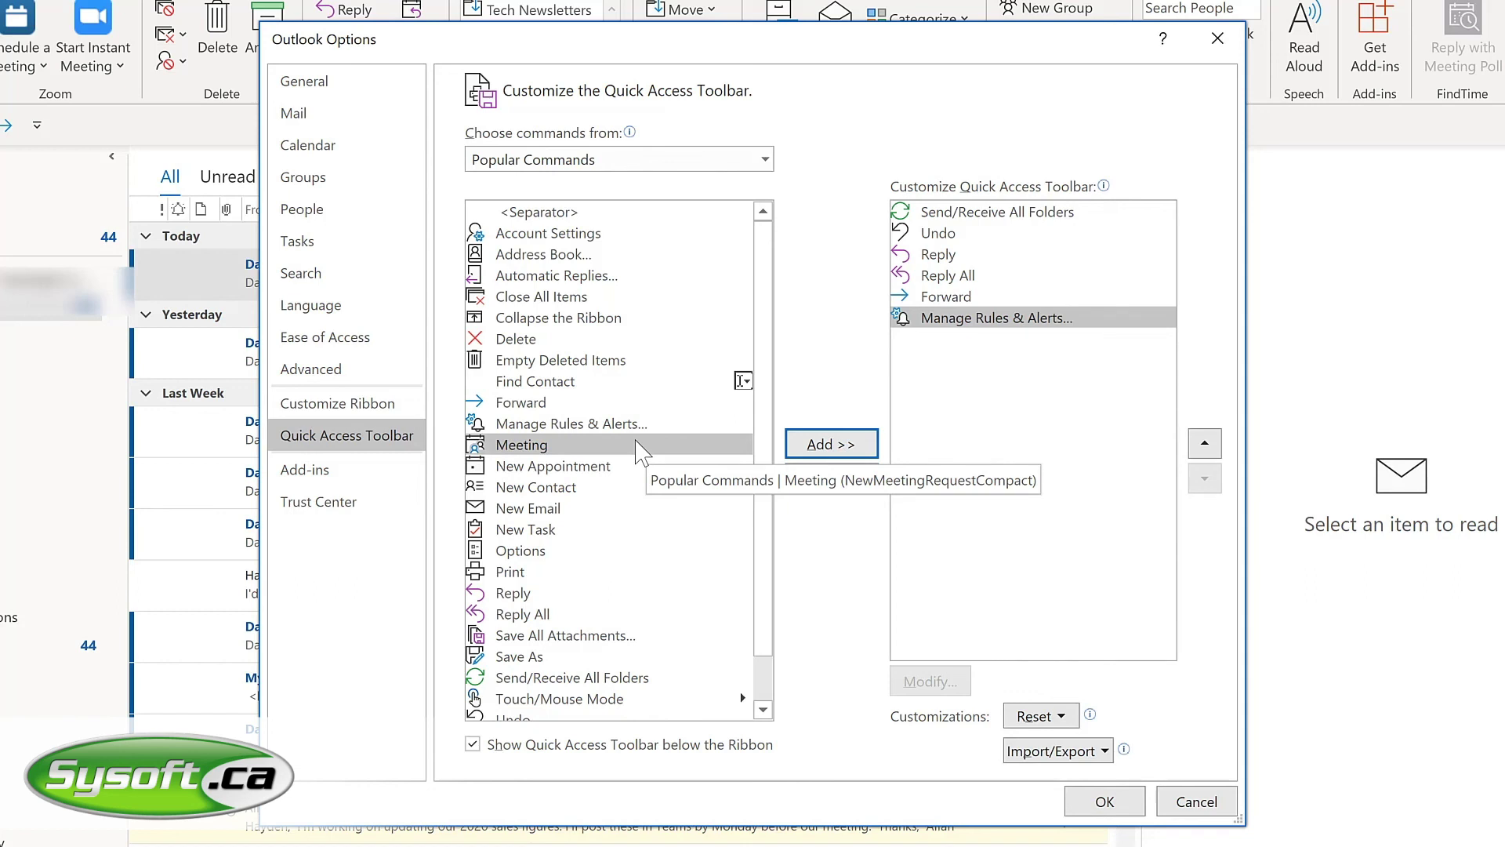
{"action": "left_click", "coordinate": [820, 445]}
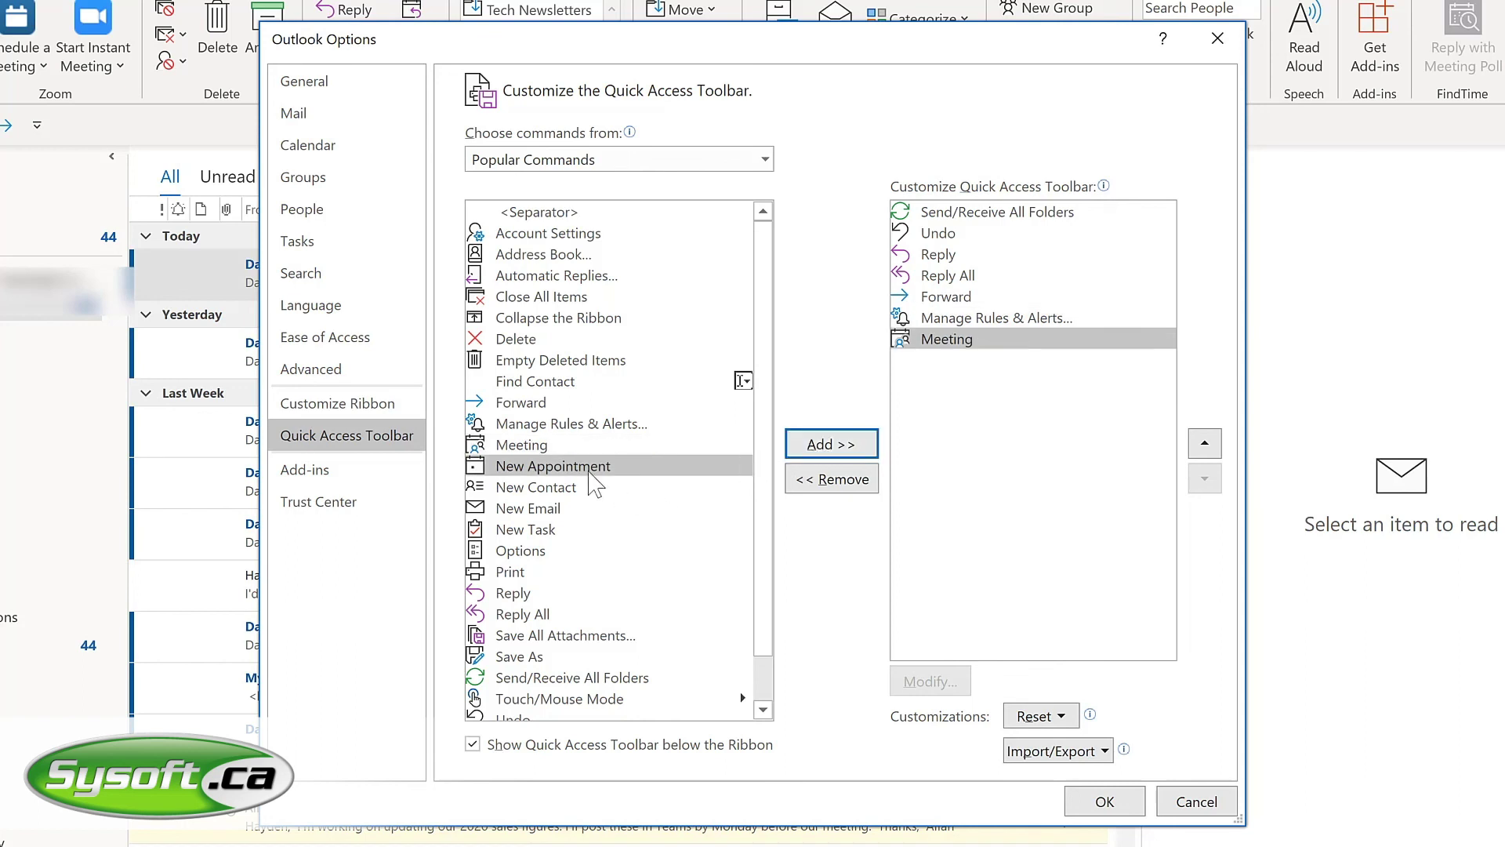
{"action": "left_click", "coordinate": [538, 509]}
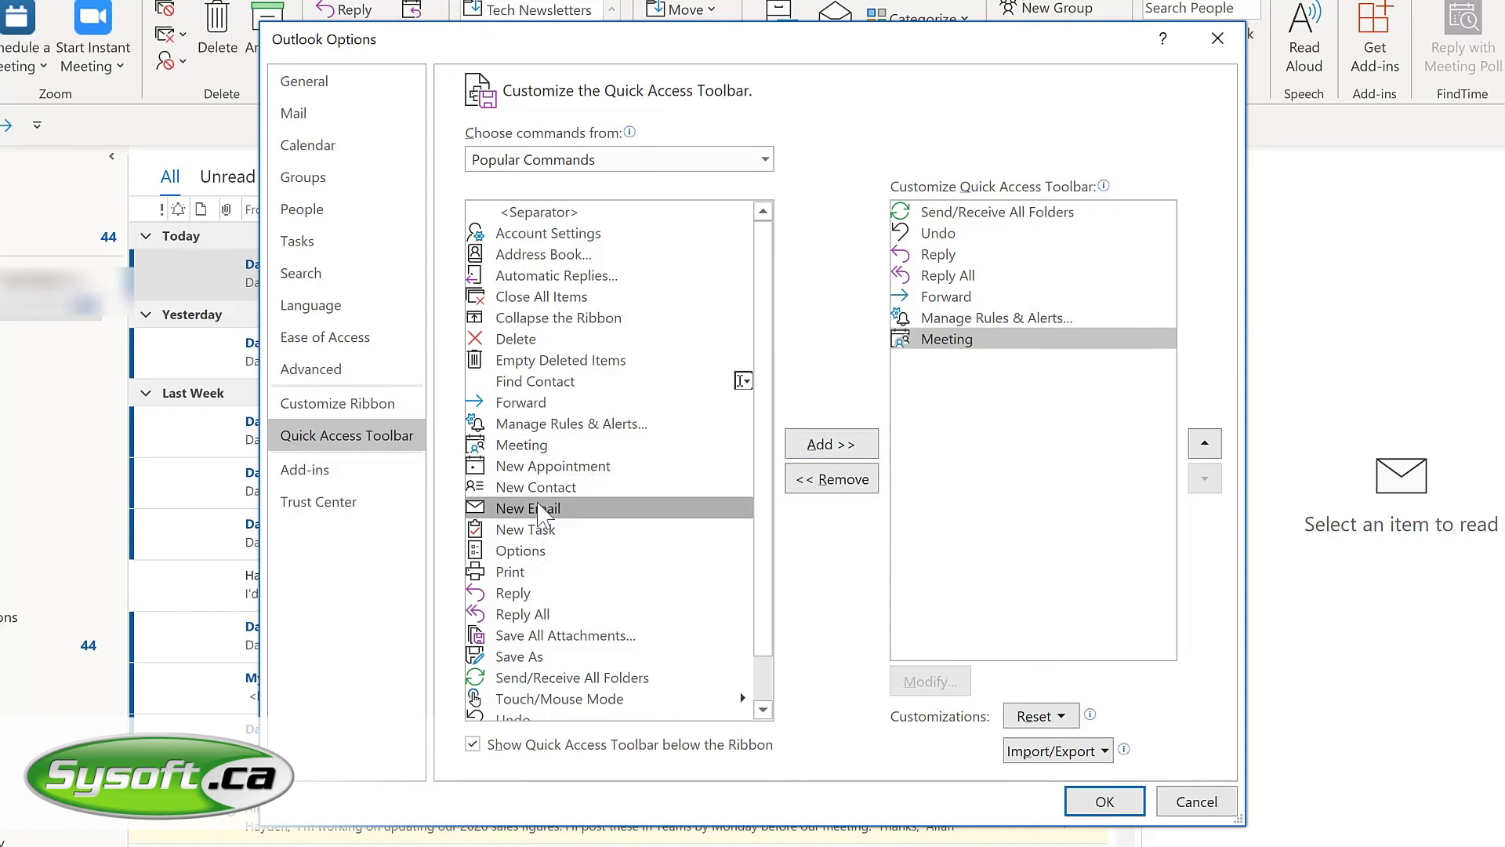
{"action": "double_click", "coordinate": [538, 510]}
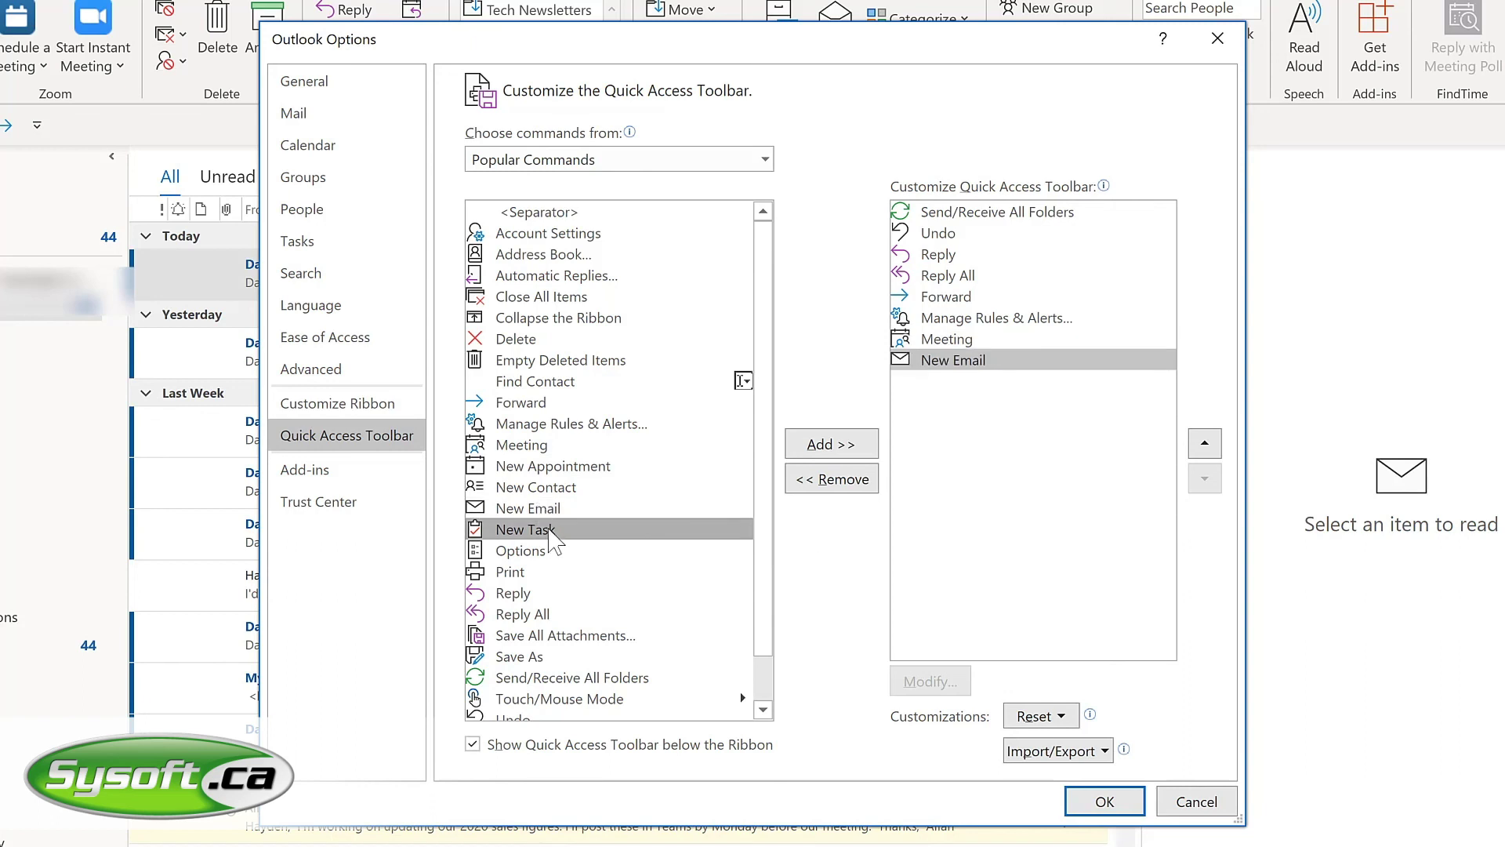
{"action": "double_click", "coordinate": [551, 531]}
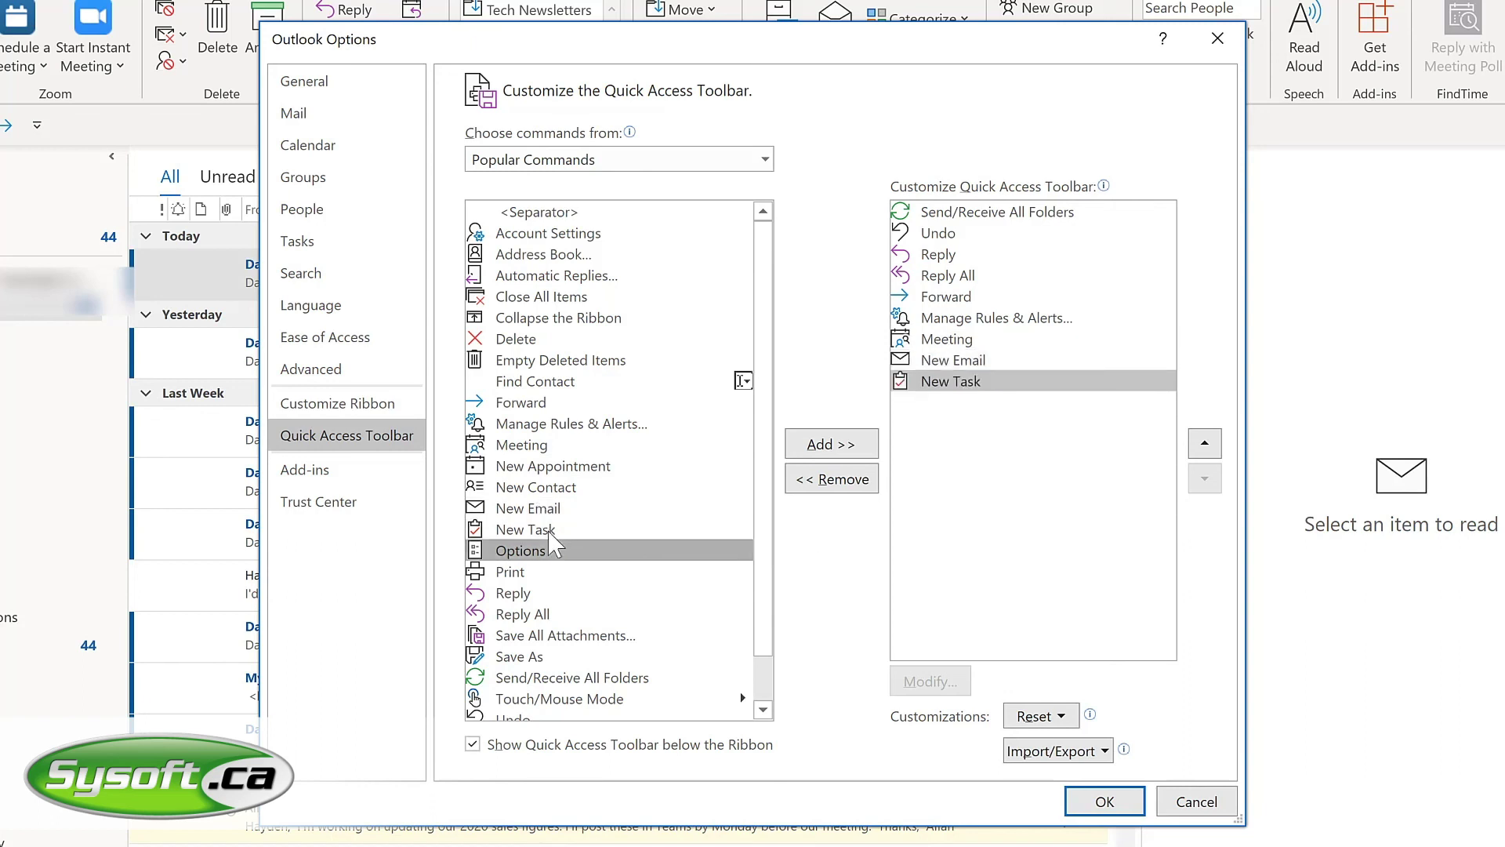
Move New Email up two places to directly below Forward in the toolbar's command order, and save the customization.
{"action": "left_click", "coordinate": [764, 161]}
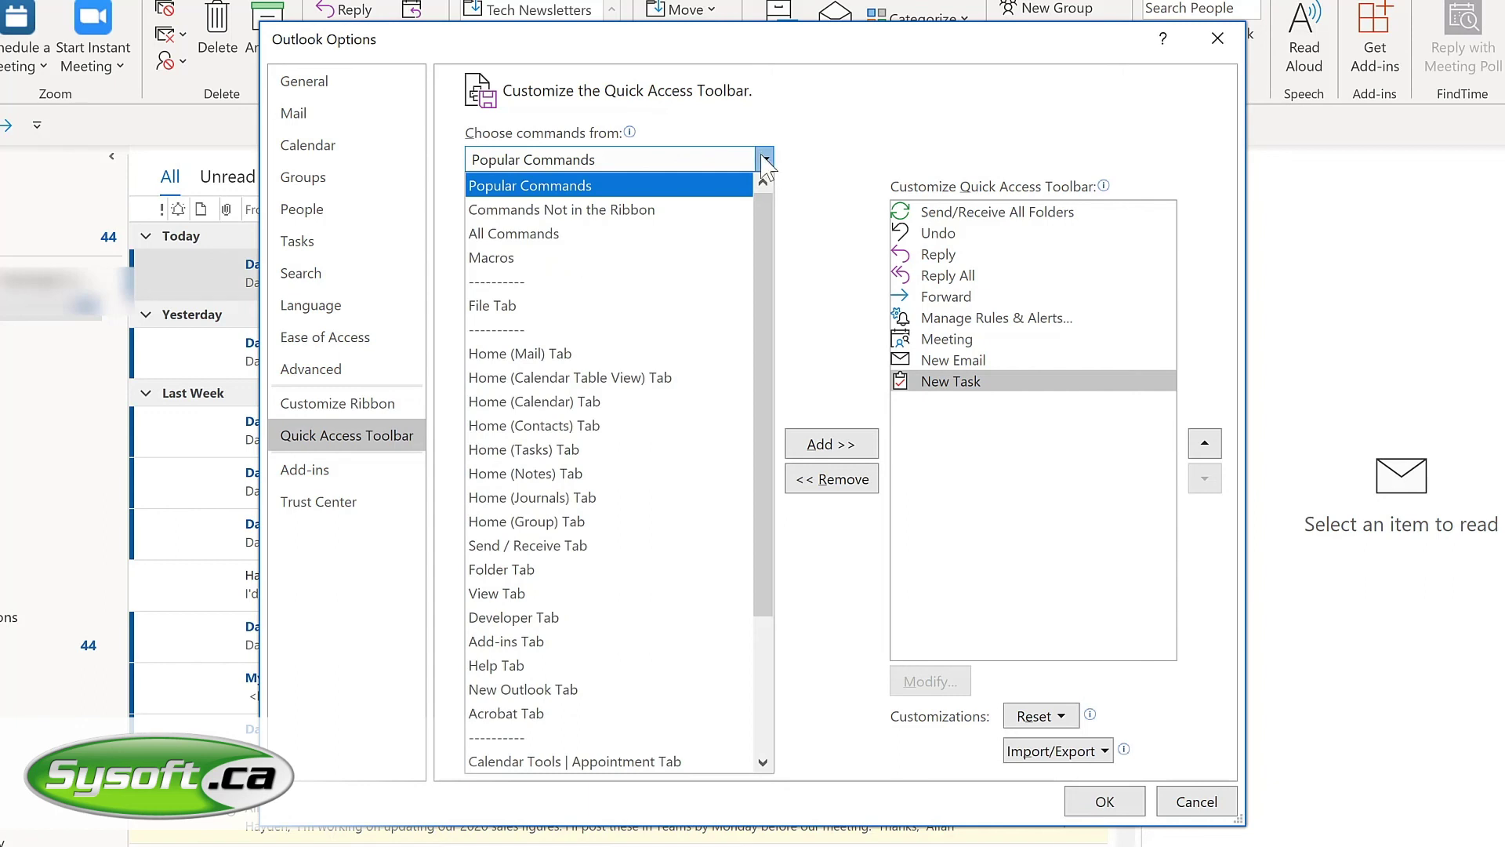
{"action": "left_click", "coordinate": [1010, 363]}
{"action": "left_click", "coordinate": [1012, 364]}
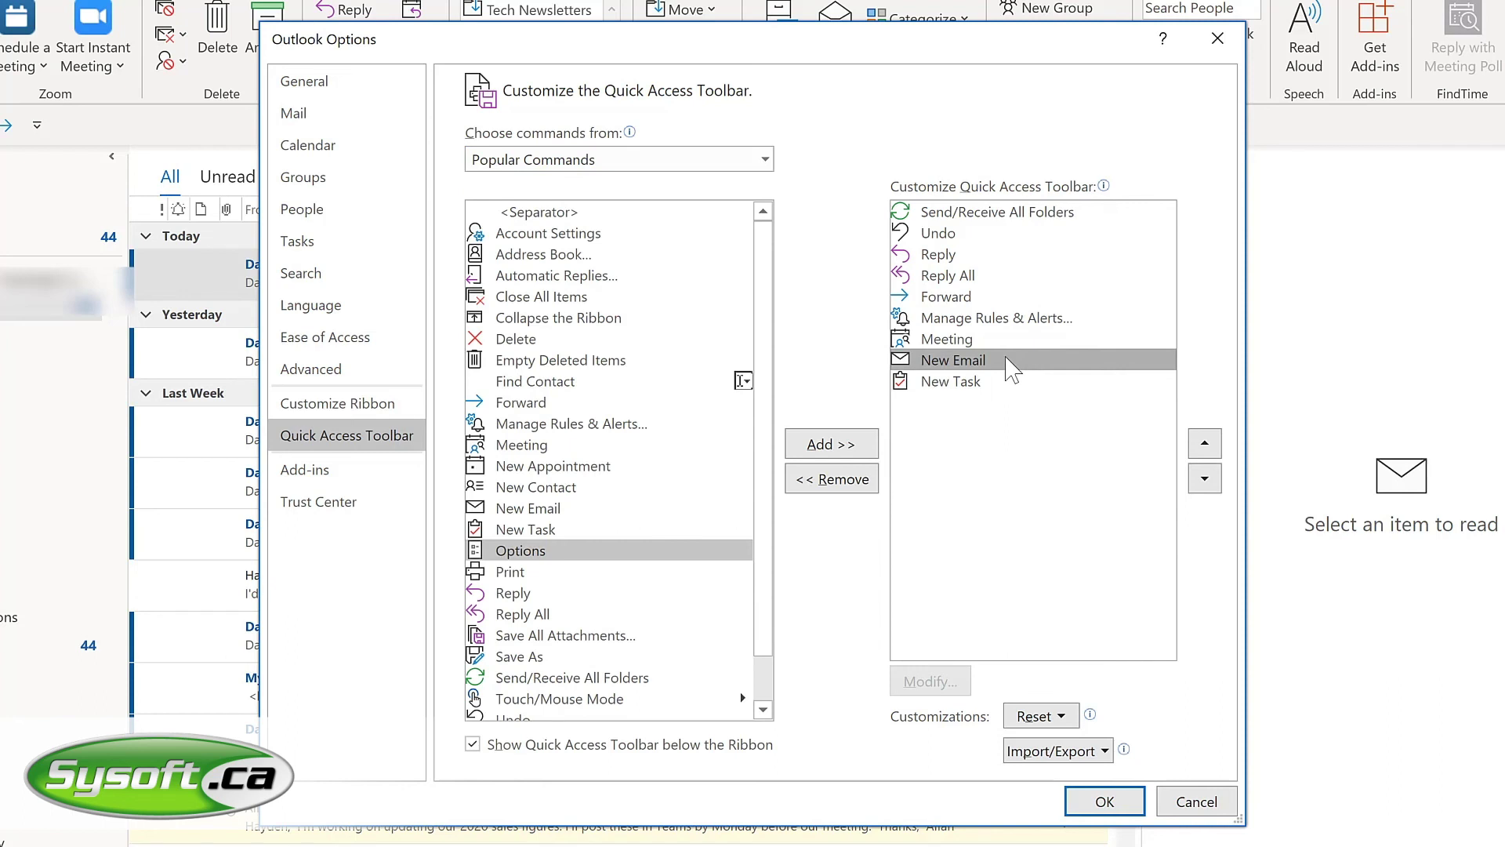
{"action": "double_click", "coordinate": [1205, 445]}
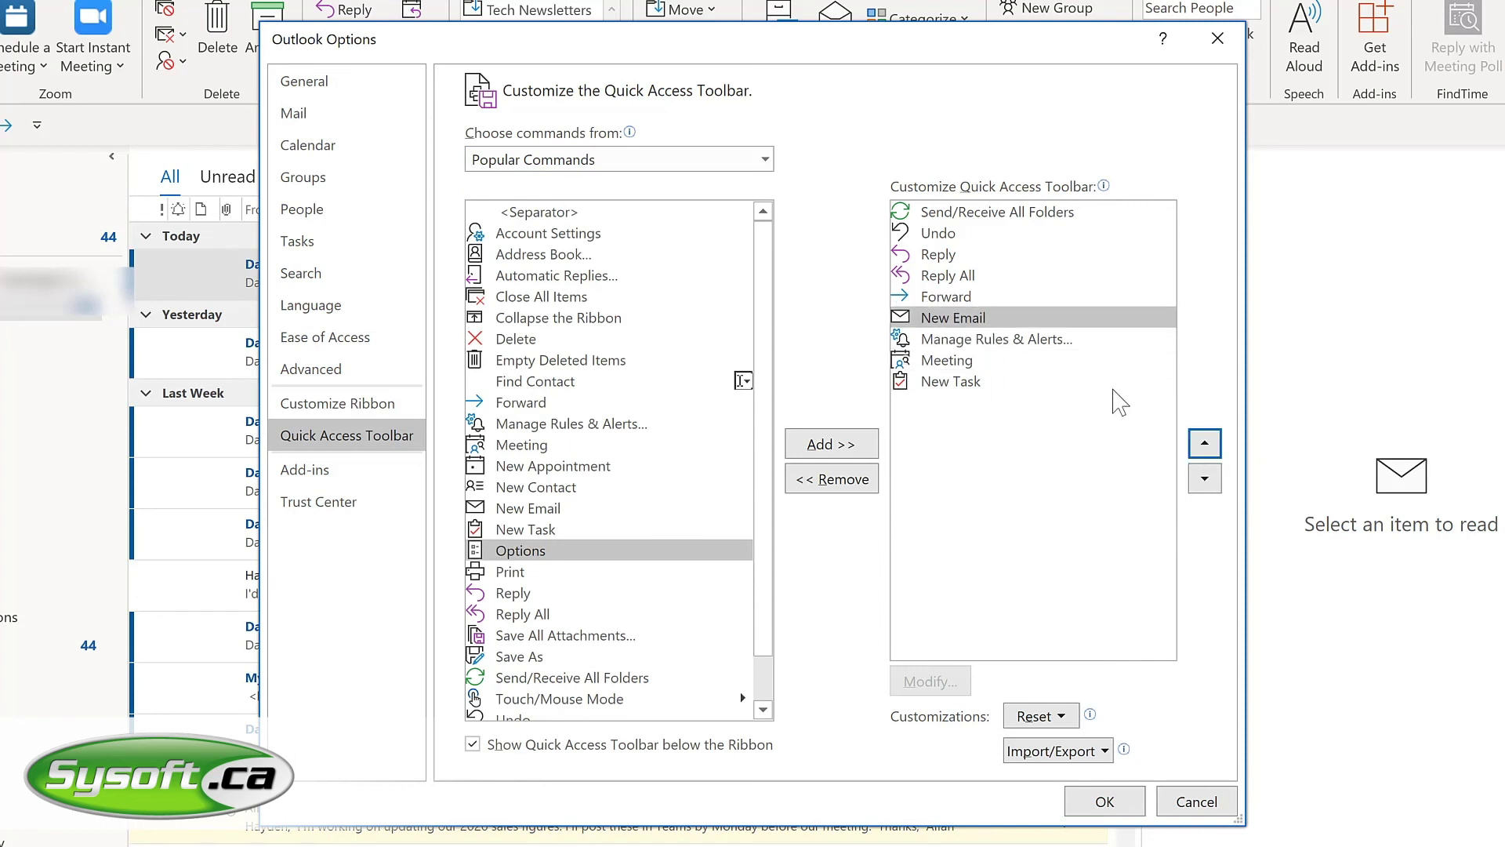
{"action": "key", "text": "Return"}
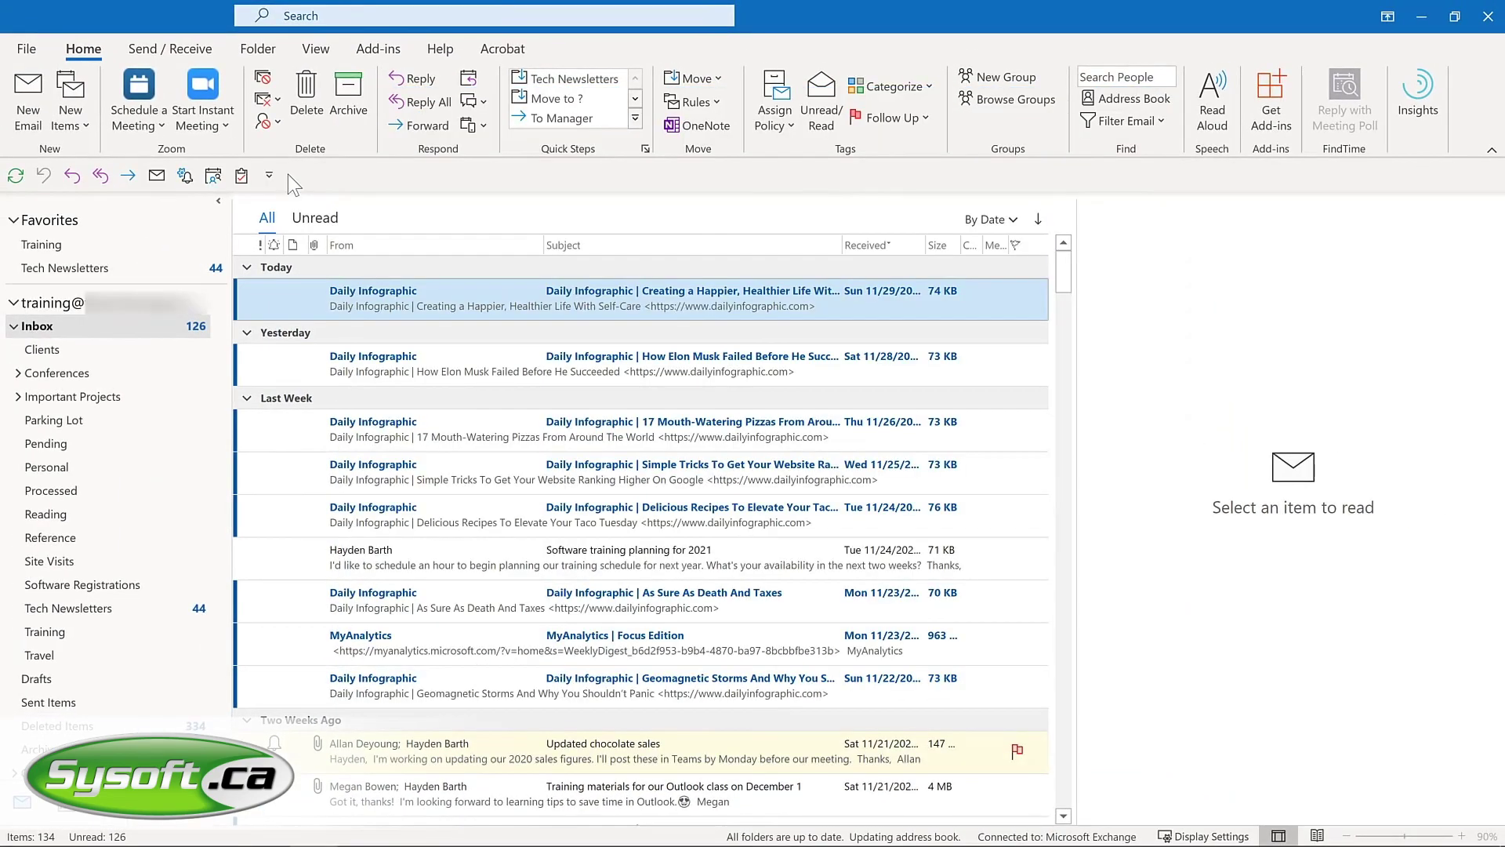